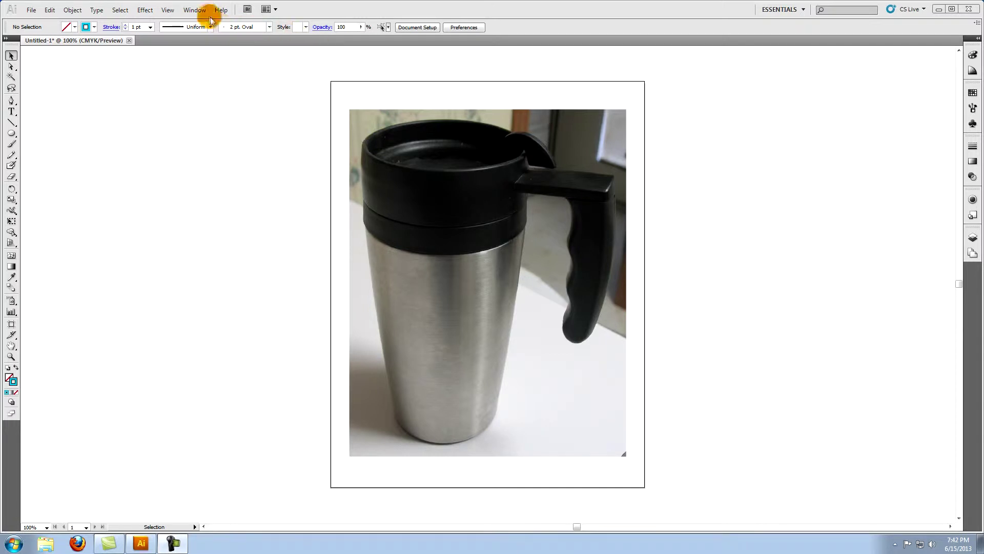
- Set the workspace layout to Essentials
left_click(195, 11)
mouse_move(410, 48)
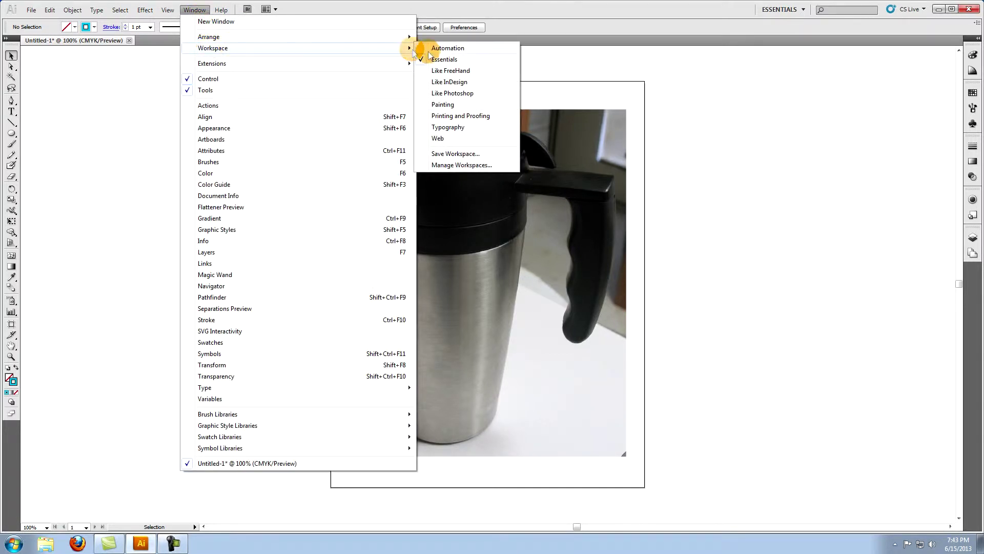
left_click(435, 59)
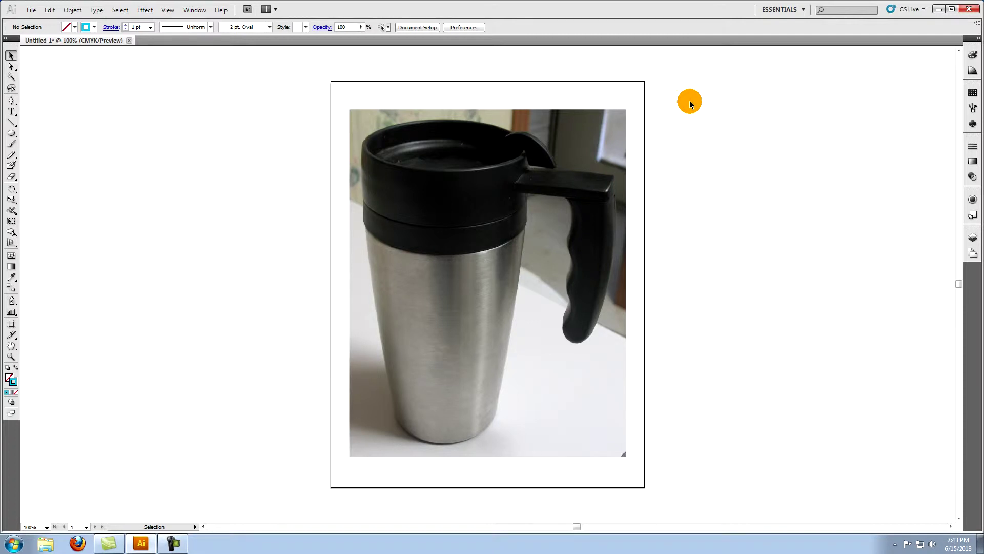
- Add a new layer above the photo layer, lock Layer 1 and make the new layer active
left_click(972, 239)
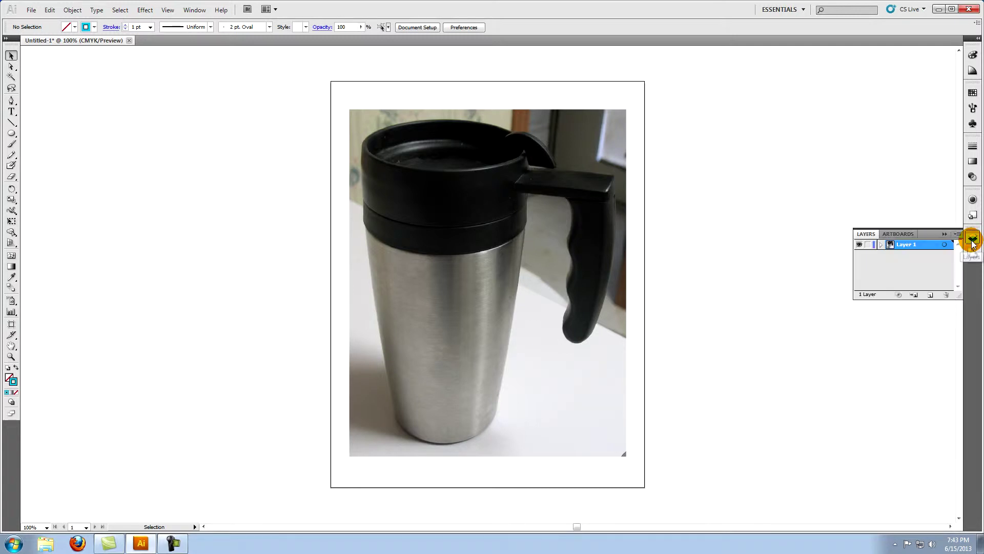
left_click(931, 296)
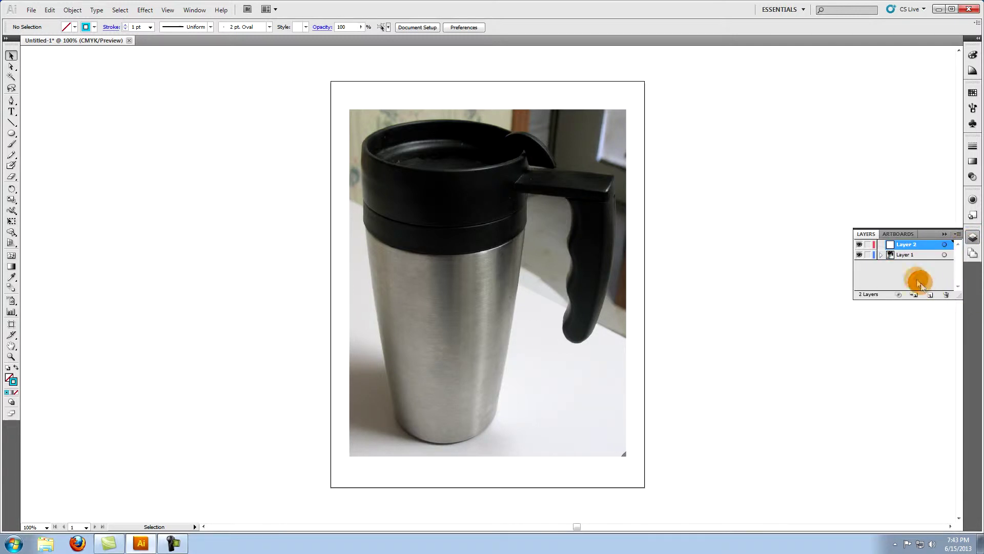
left_click(867, 256)
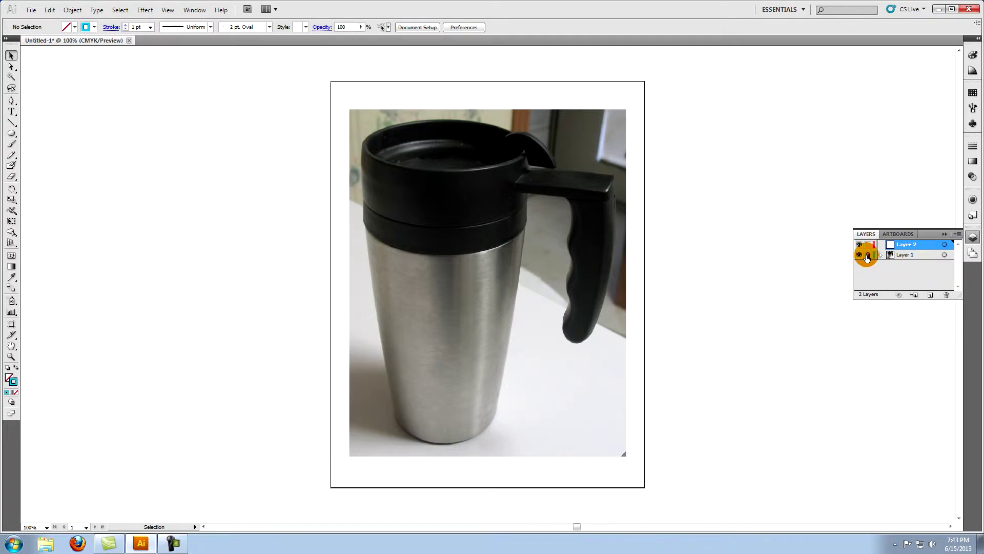
left_click(905, 246)
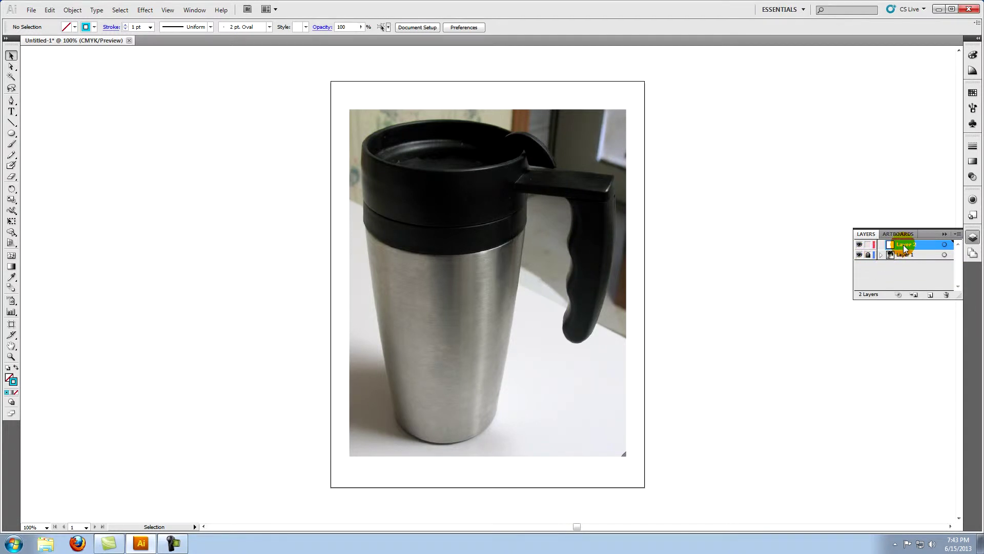
left_click(944, 234)
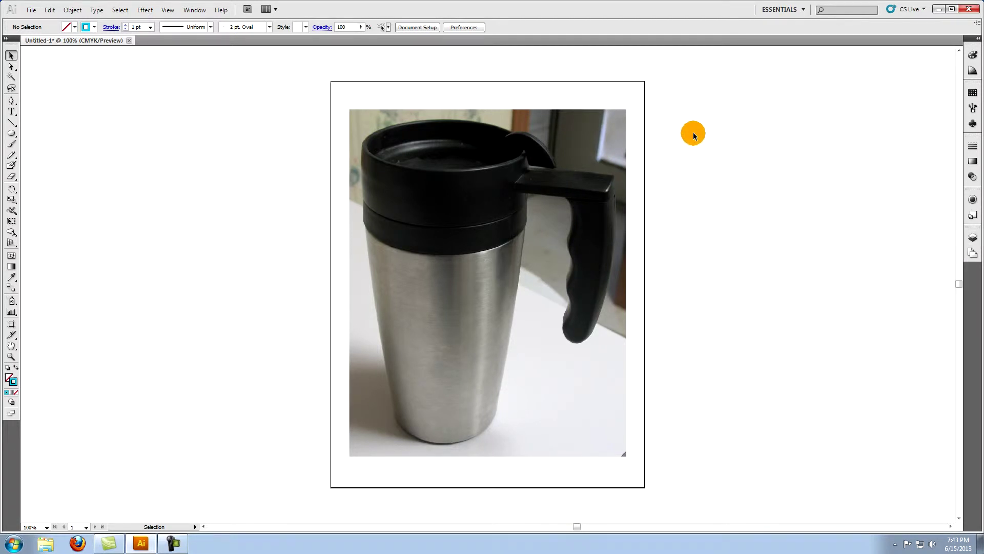
- Choose the Pen tool and set the drawing colours to no fill with a light blue stroke
left_click(13, 102)
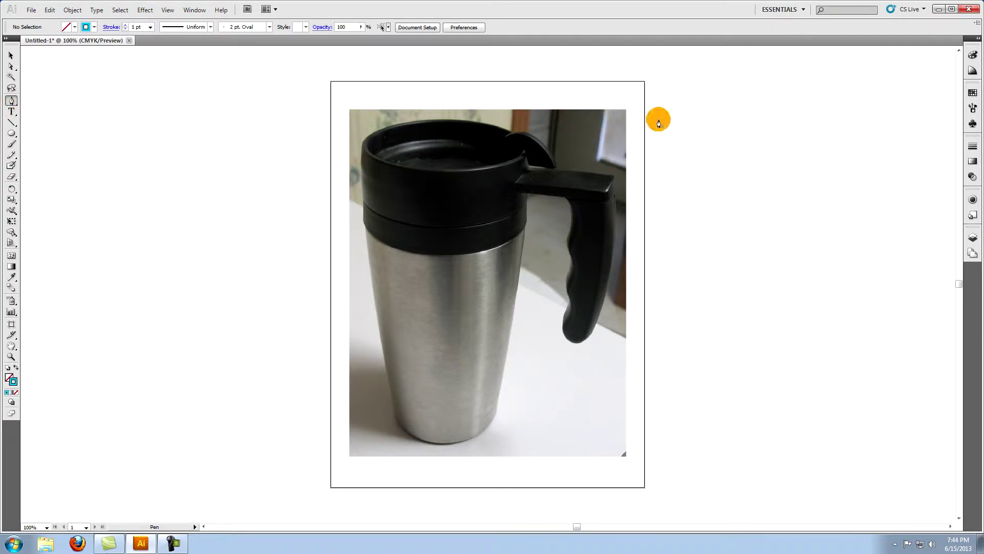
left_click(972, 55)
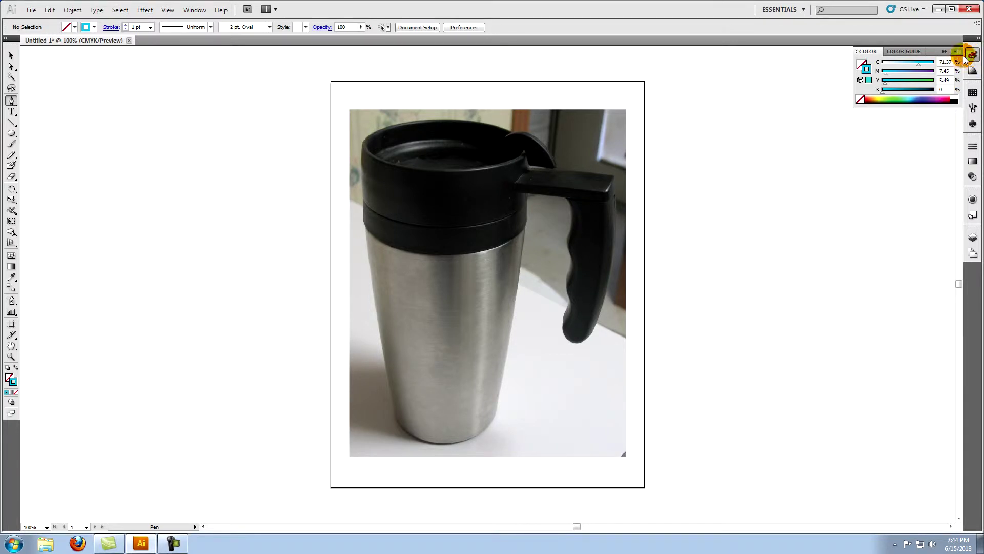
left_click(859, 62)
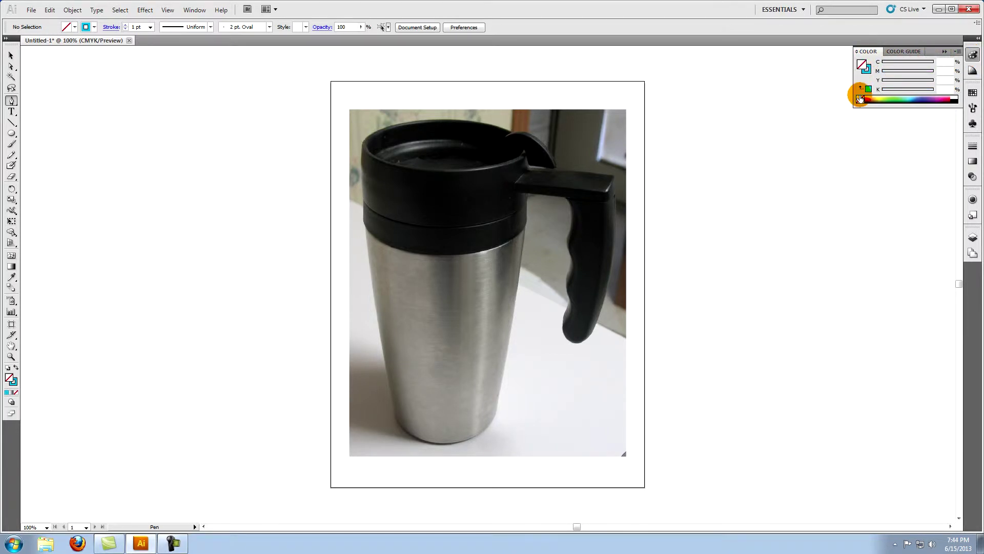
left_click(868, 72)
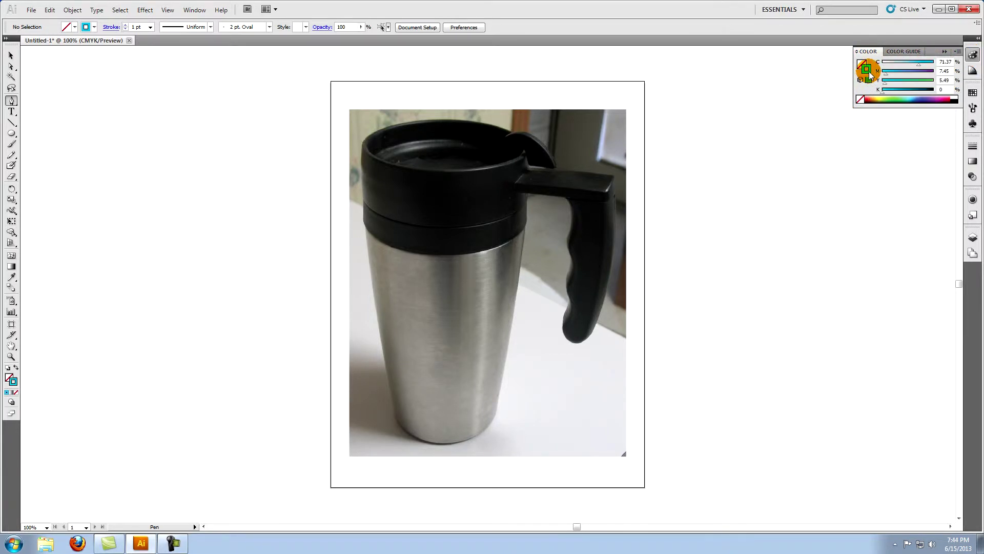
left_click(915, 96)
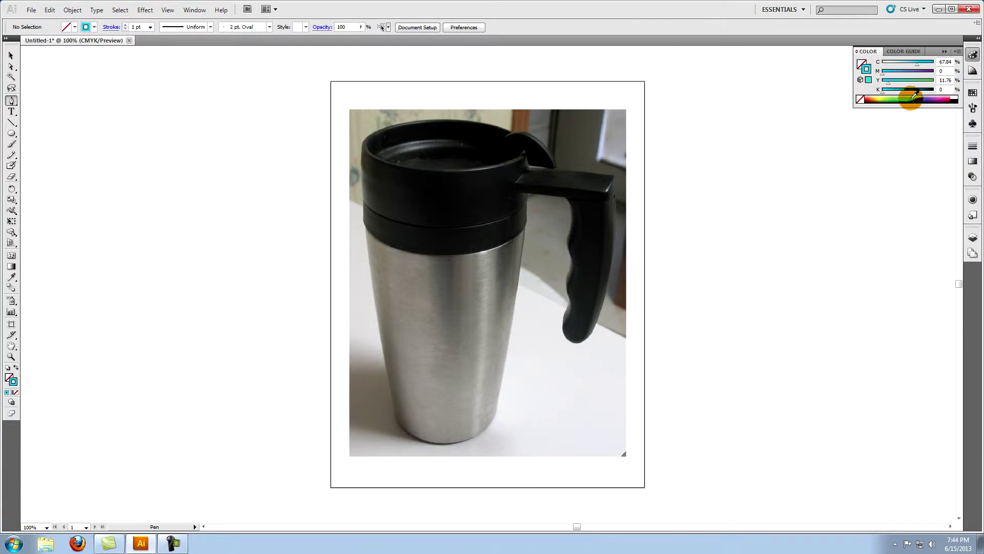
left_click(917, 95)
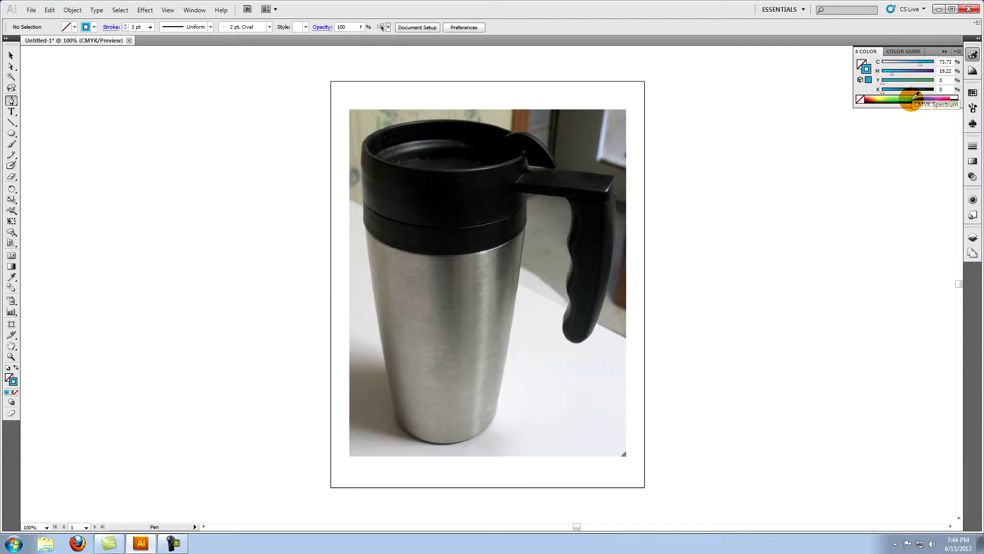
left_click(912, 97)
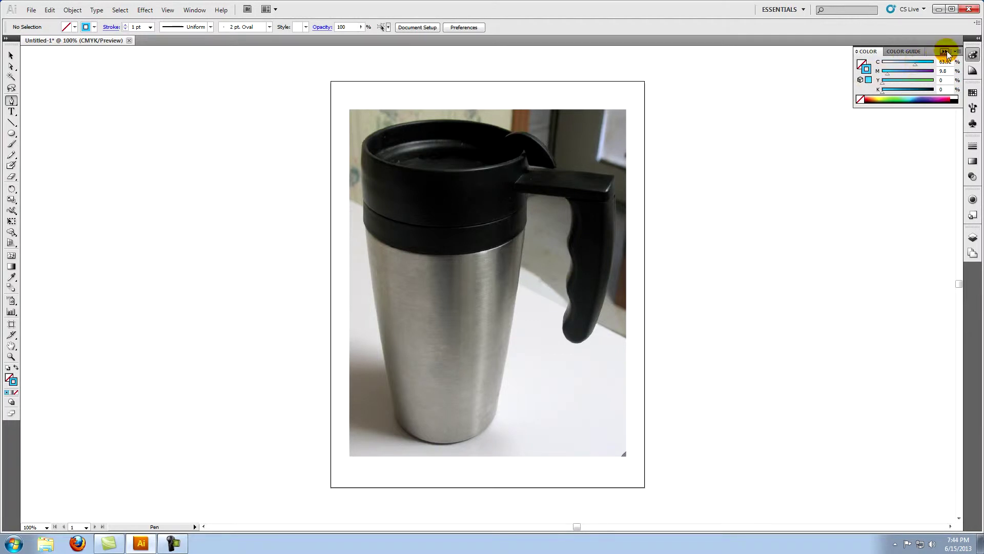
left_click(972, 54)
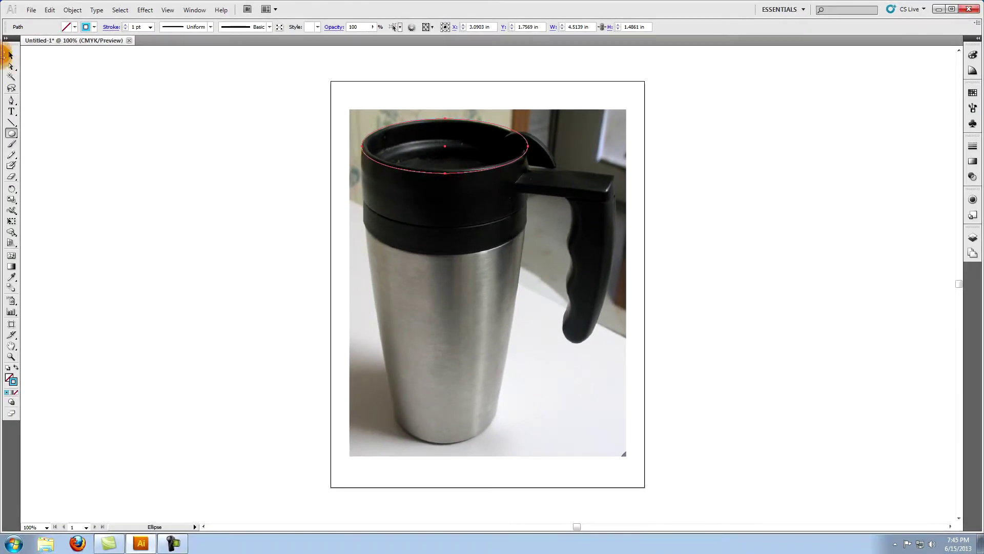
- Duplicate the ellipse around the mug's rim and move the copy down until its lower curve meets the lid's seam
left_click(713, 114)
key("ctrl+z")
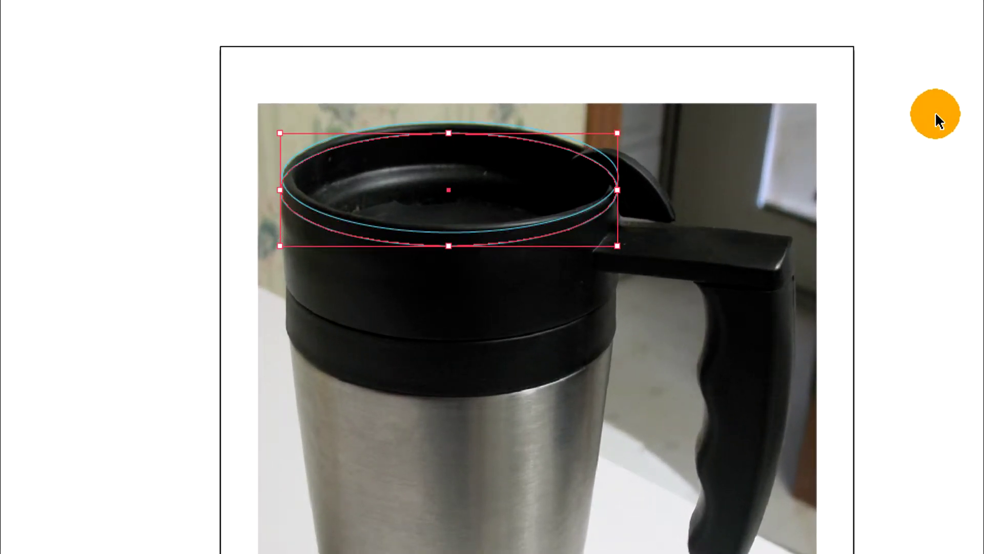
key("shift+Down")
key("shift+Down")
key("shift+Down")
key("shift+Down")
key("shift+Down")
key("shift+Down")
key("shift+Down")
key("shift+Down")
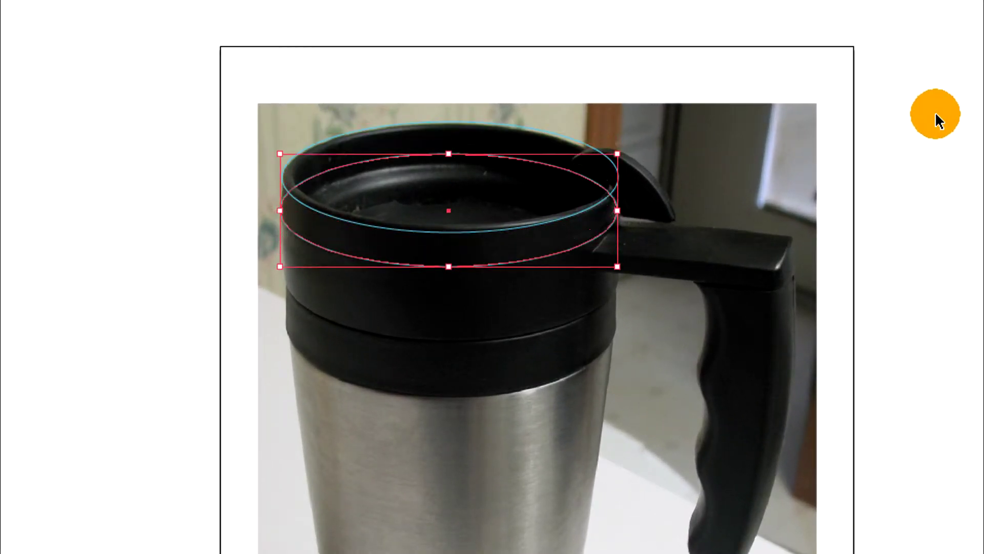
key("Down")
key("Down")
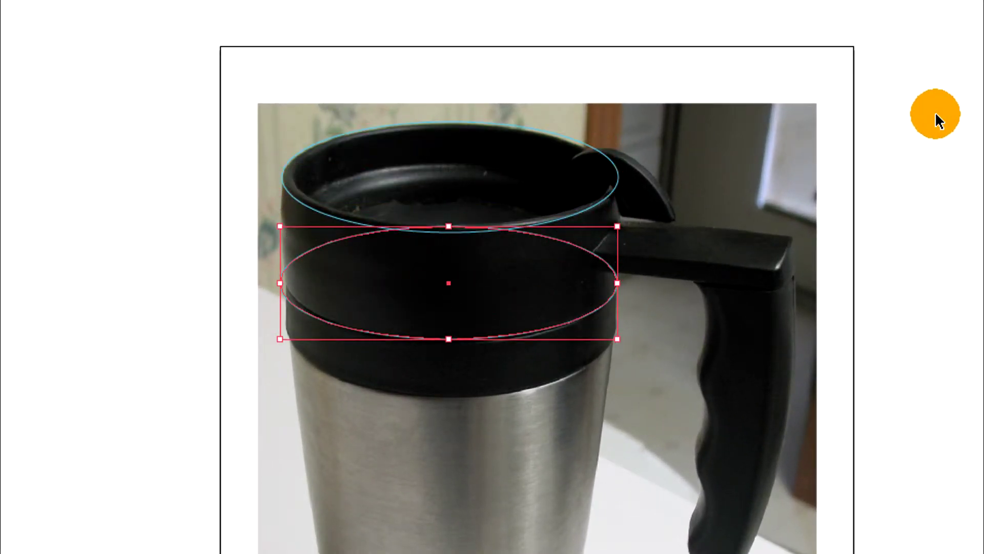
key("Down")
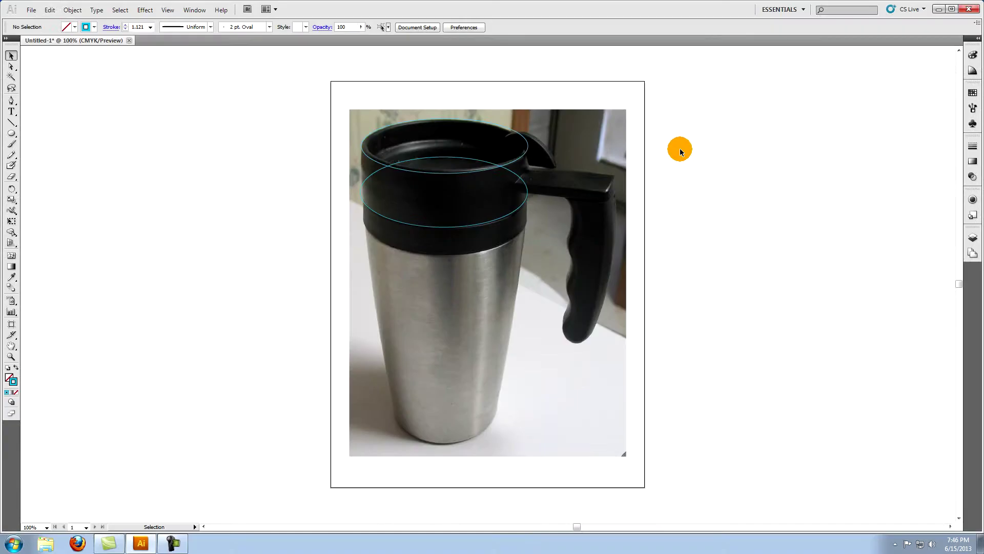
- Draw a rectangle about 4.5 in wide and 1.3 in high joining the widest points of the two ellipses
left_click(11, 134)
left_click_drag(11, 134, 32, 134)
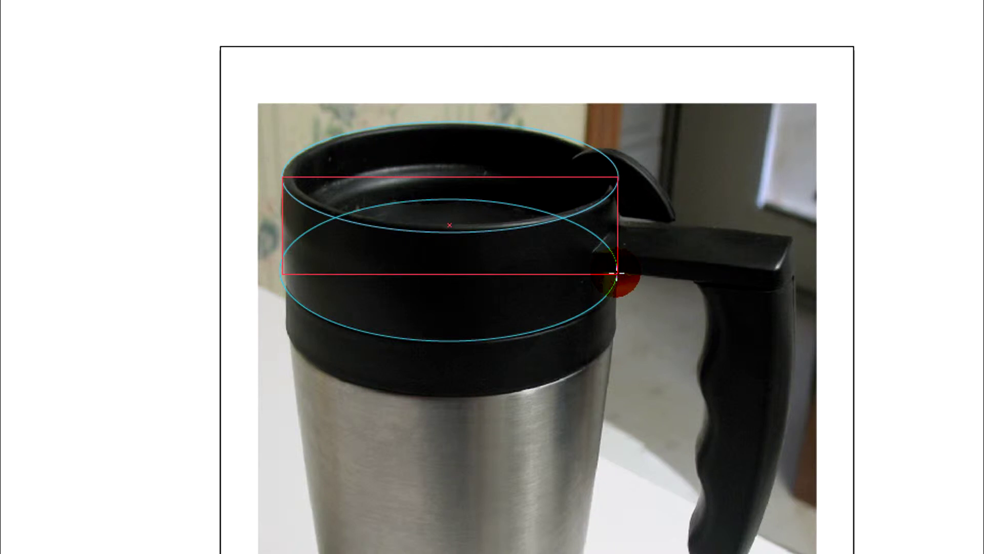
left_click(12, 55)
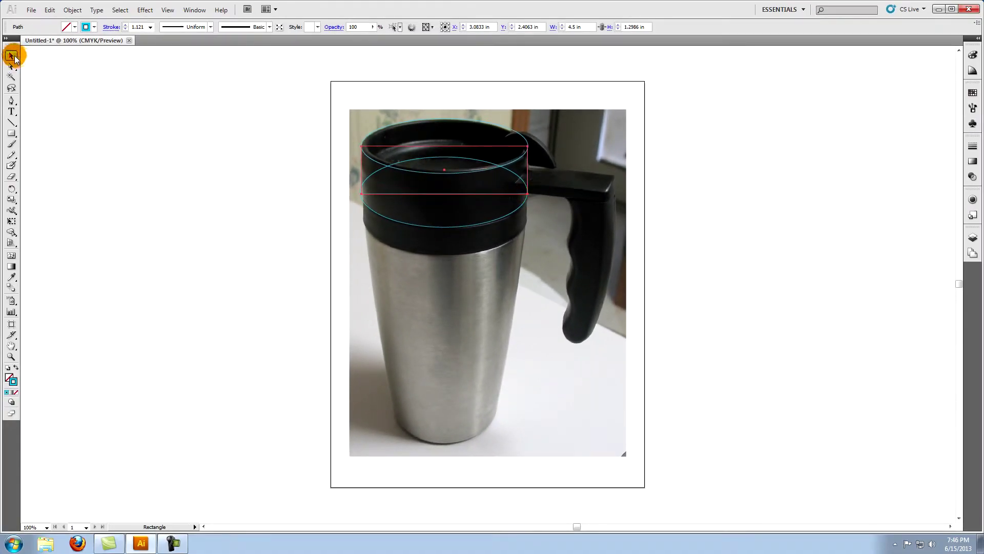
left_click(676, 106)
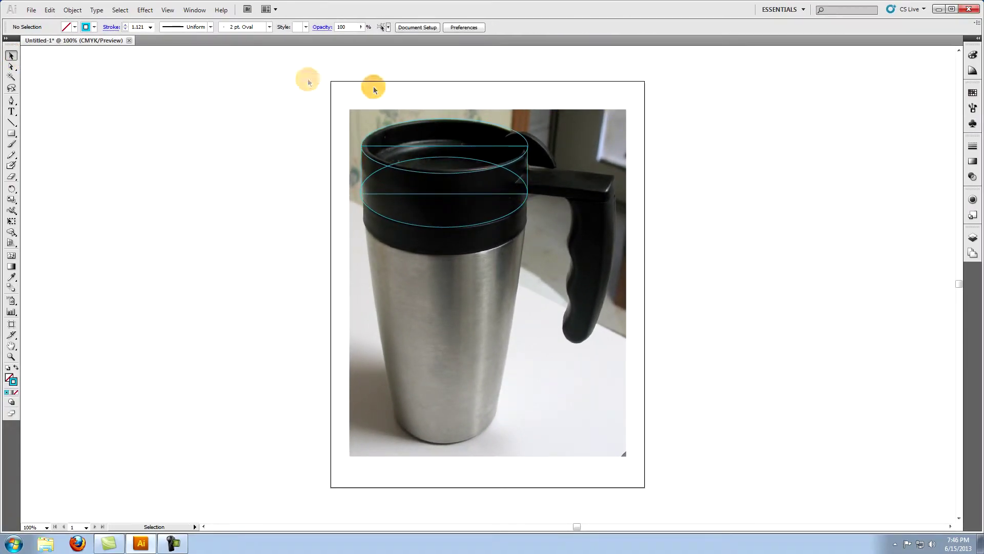
- Unite the rectangle and the lower ellipse into one lid shape with Pathfinder
left_click(195, 10)
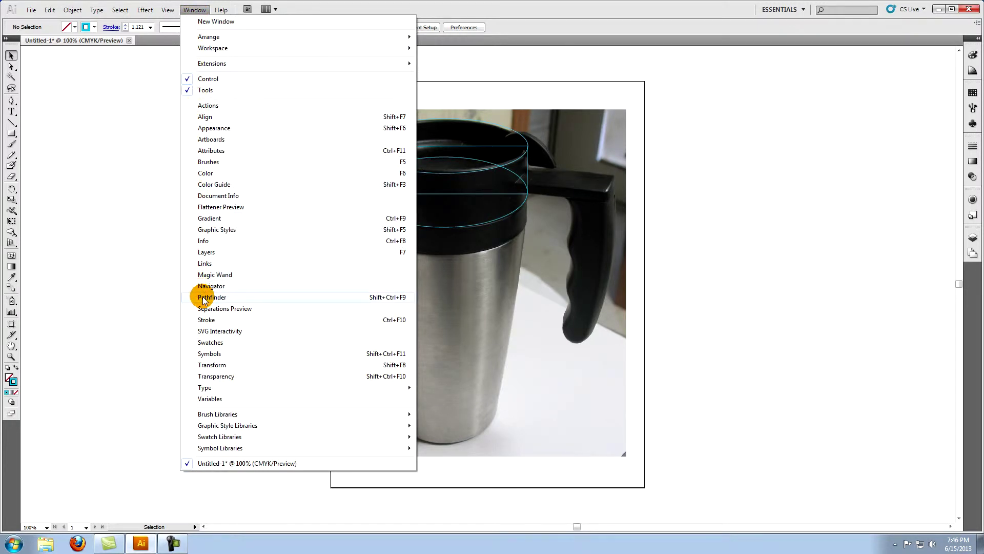
left_click(202, 295)
left_click_drag(110, 212, 734, 113)
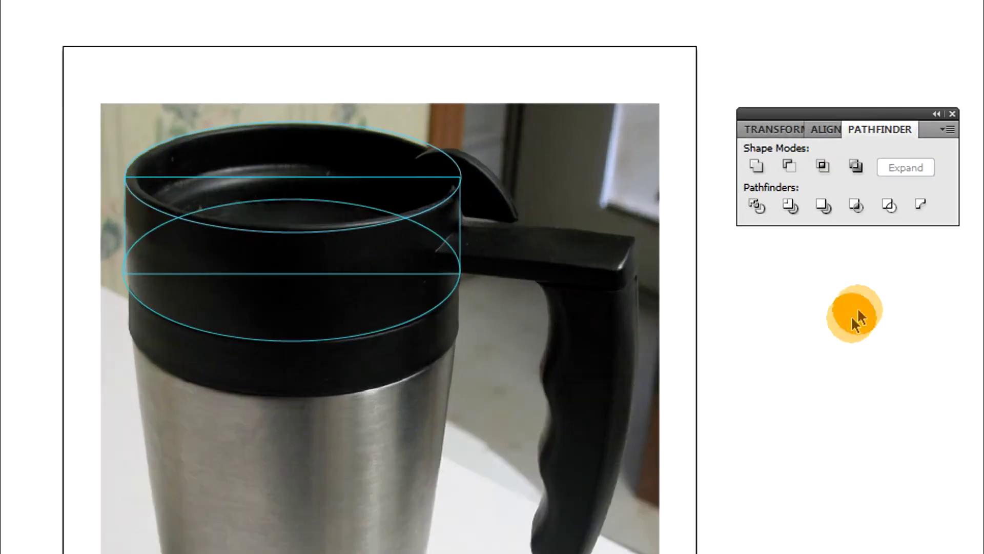
left_click(403, 333)
left_click(407, 278, "shift")
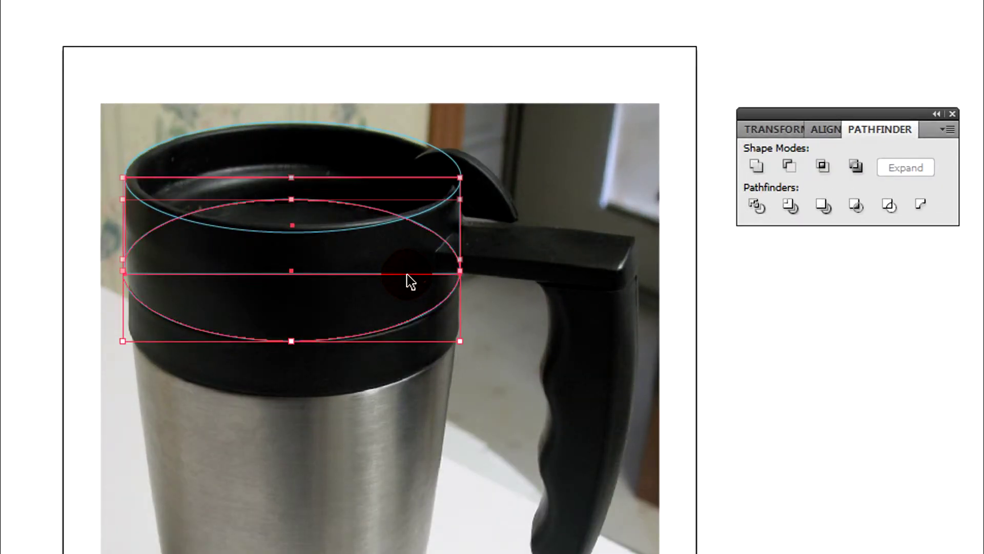
left_click(750, 218)
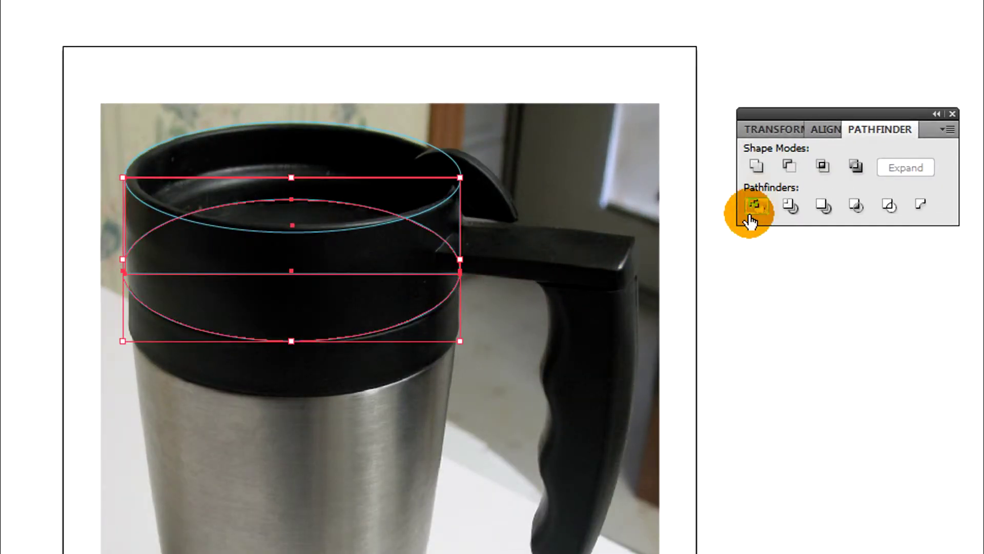
left_click(757, 167)
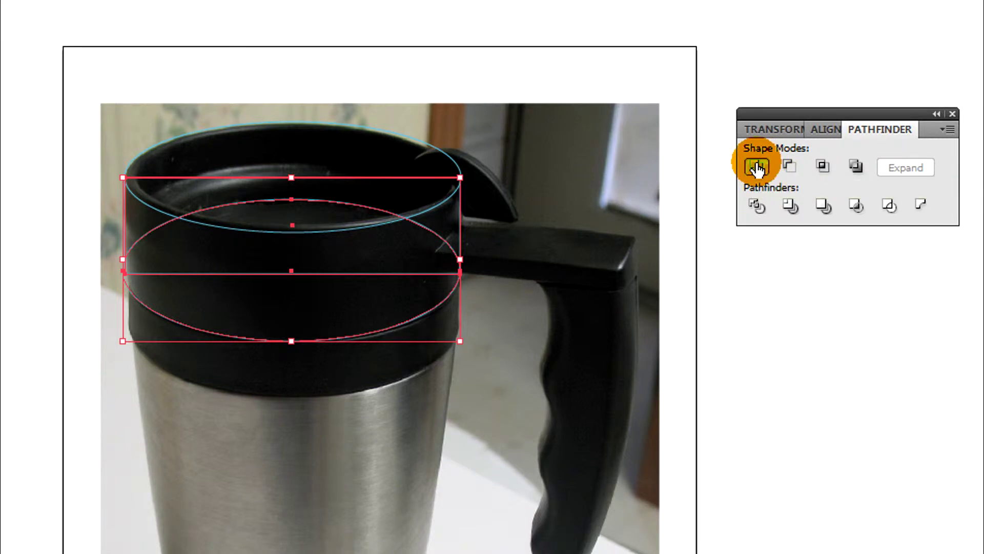
left_click(746, 287)
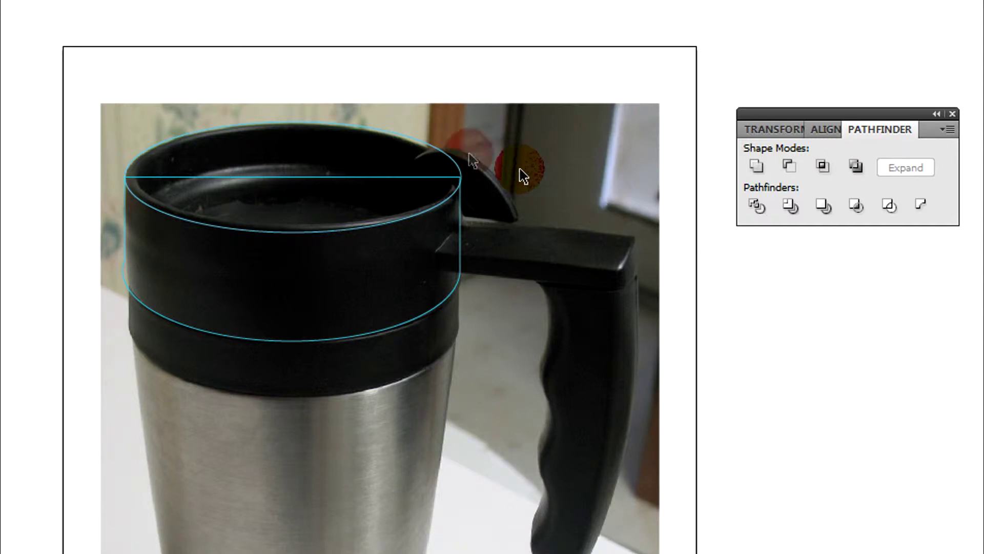
- Bring the rim ellipse to the front of the stacking order
left_click(408, 141)
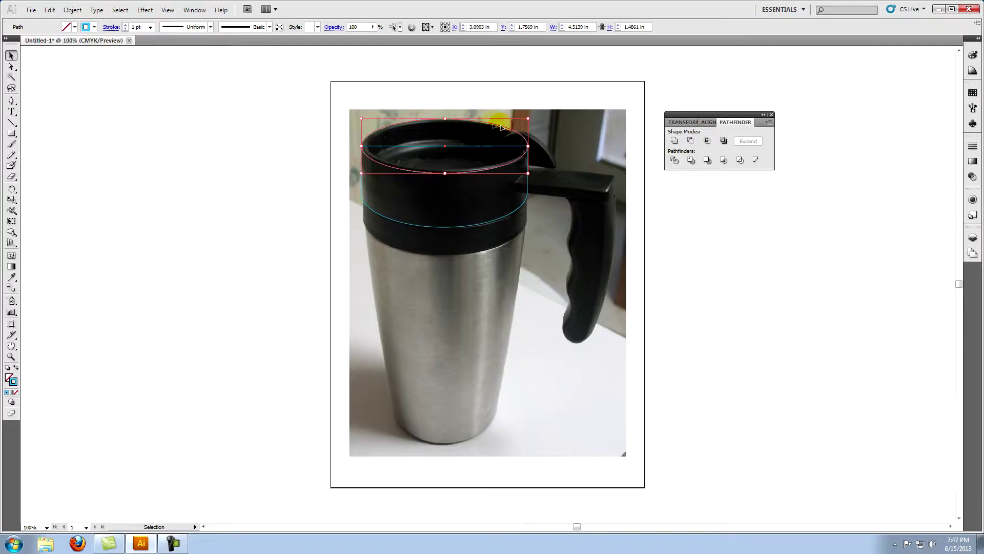
left_click(72, 10)
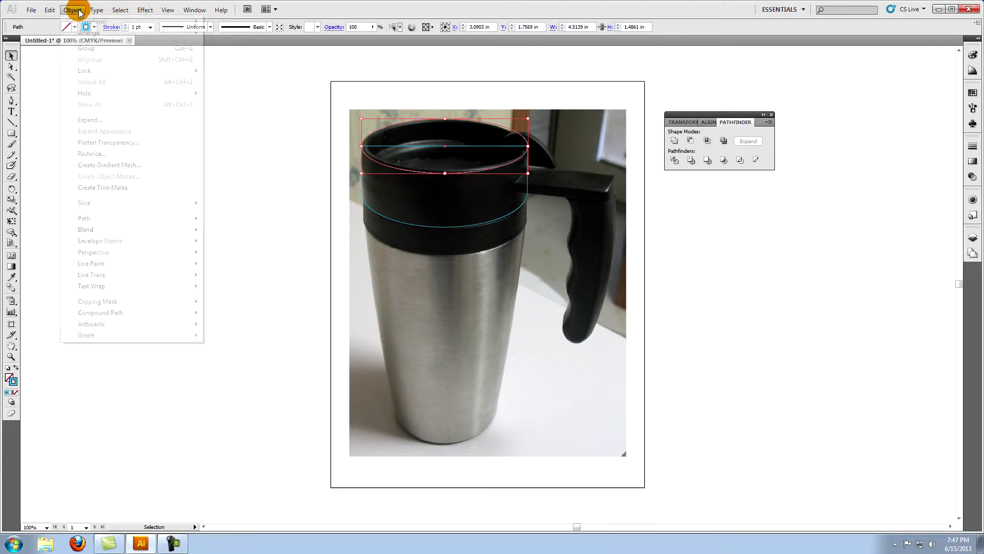
mouse_move(85, 32)
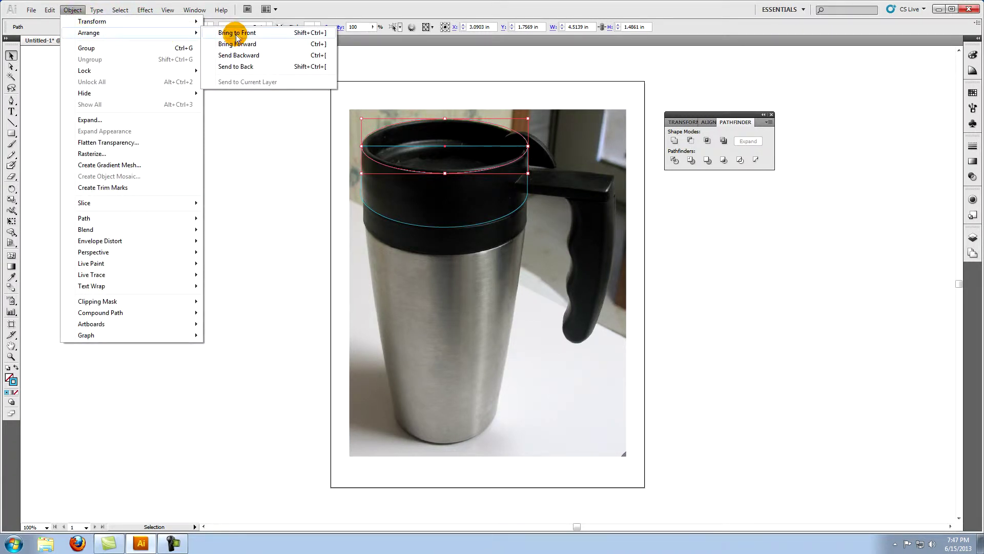
left_click(236, 33)
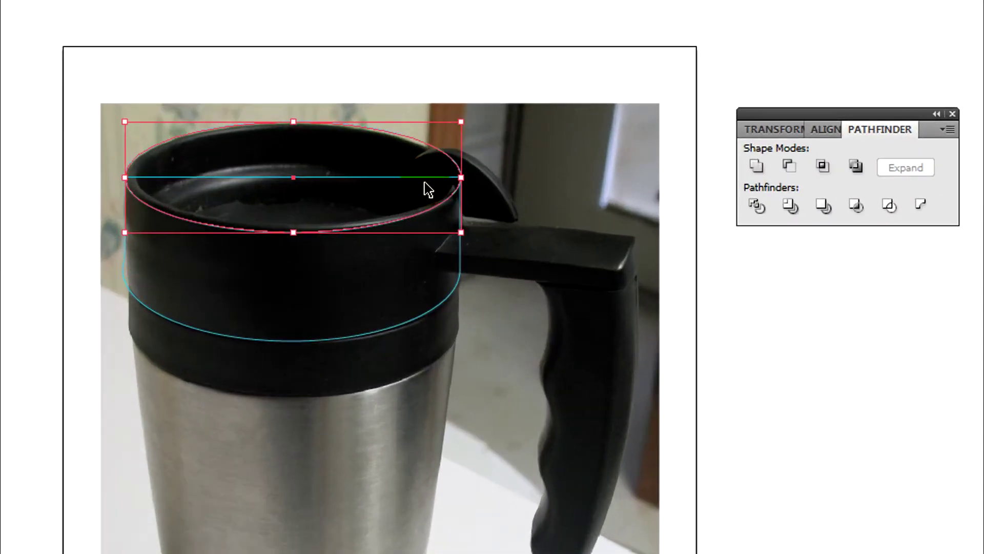
- Subtract the rim ellipse from the united lid shape with Minus Front and paste a copy of the ellipse back in front
left_click(432, 180, "shift")
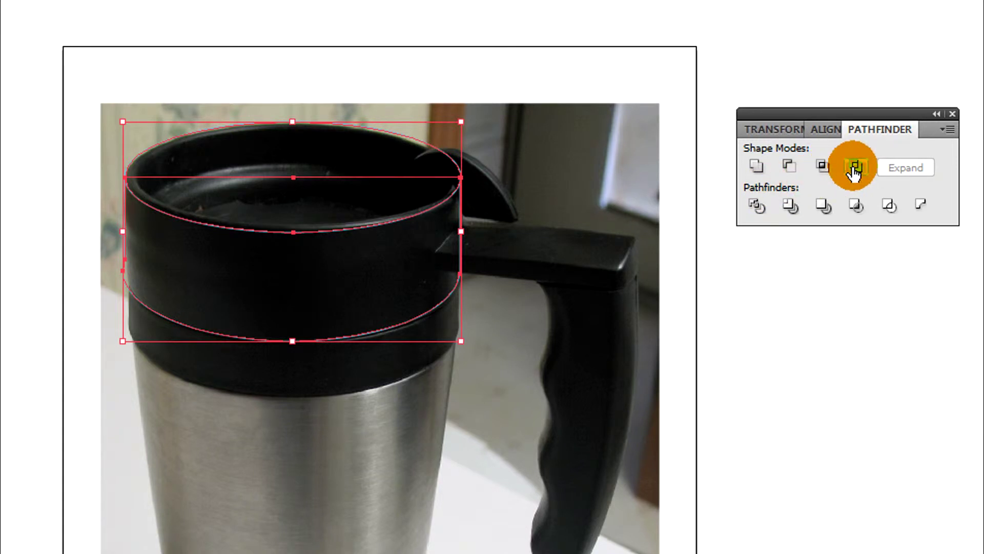
left_click(792, 167)
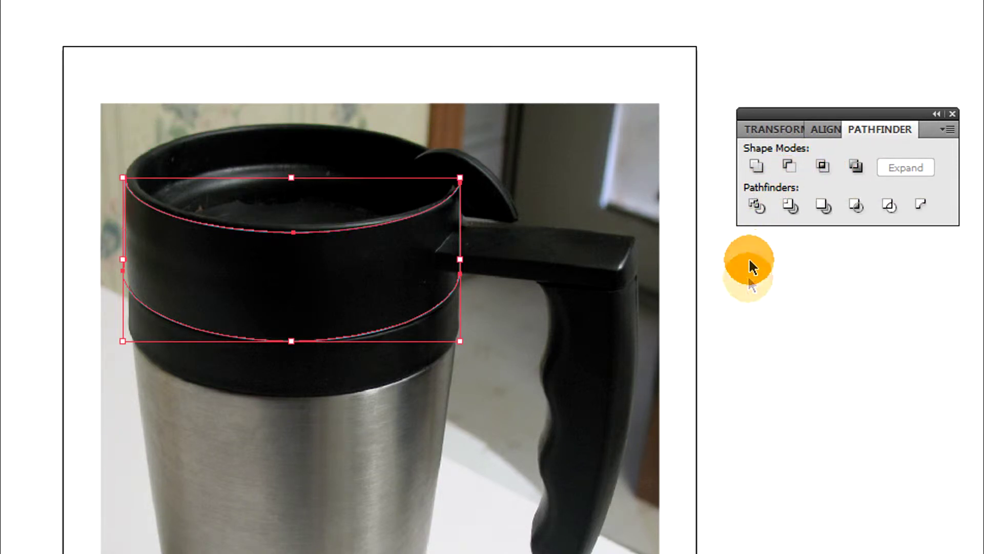
key("ctrl+f")
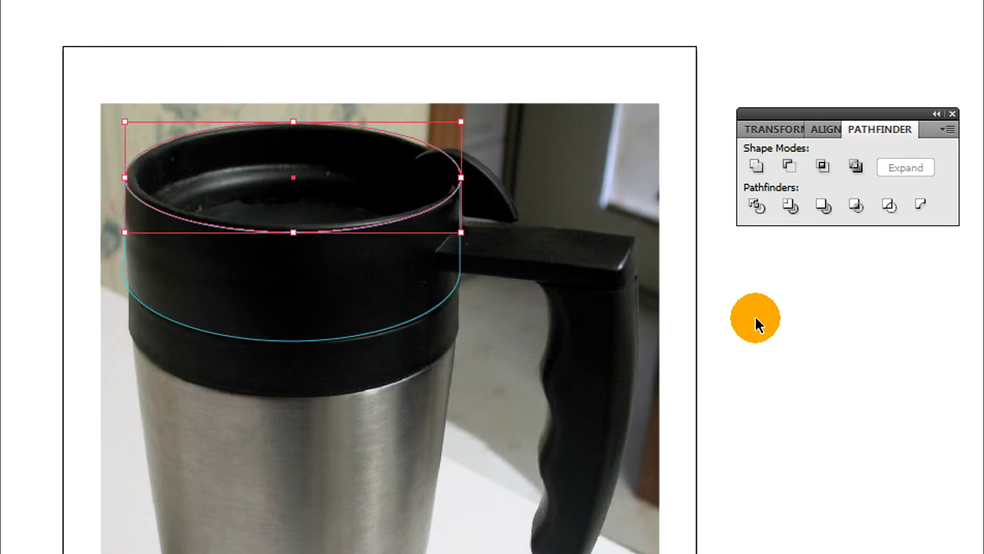
- Move the copied rim ellipse down to the black band's lower edge and stretch it taller to match the band's curve
key("shift+Down")
key("shift+Down")
key("shift+Down")
key("shift+Down")
key("shift+Down")
key("shift+Down")
key("shift+Down")
key("shift+Down")
key("shift+Down")
key("shift+Down")
key("shift+Down")
key("shift+Down")
key("shift+Down")
key("shift+Down")
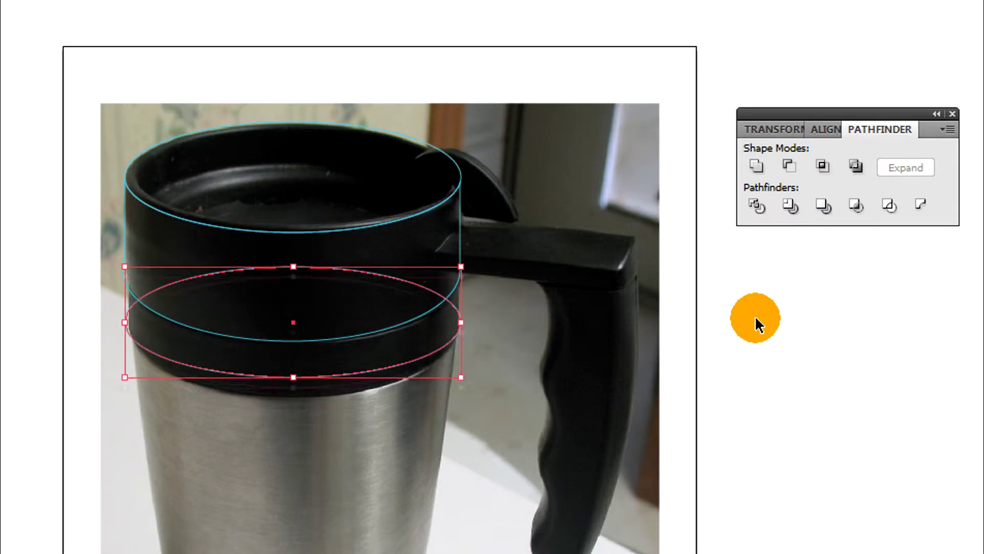
key("Down")
key("Down")
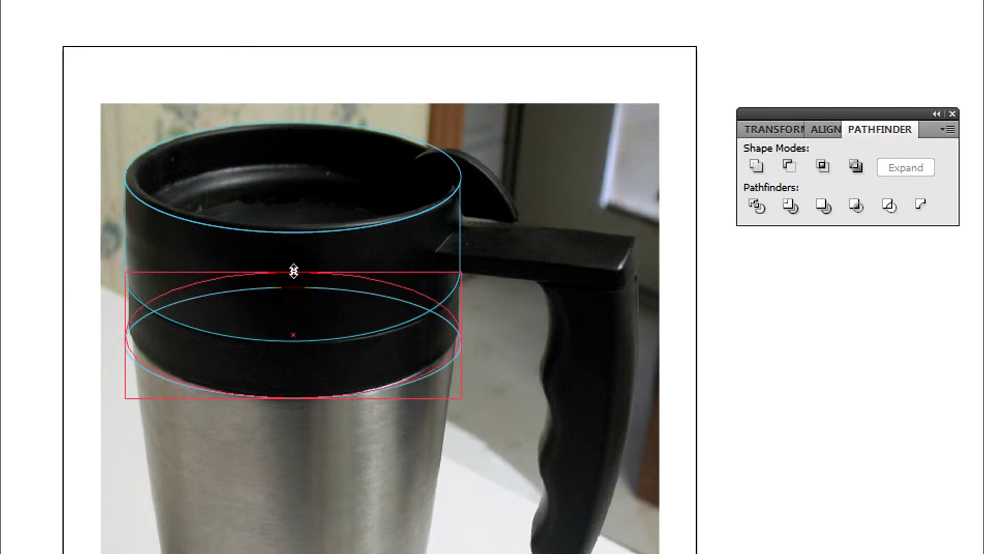
left_click_drag(294, 270, 295, 236)
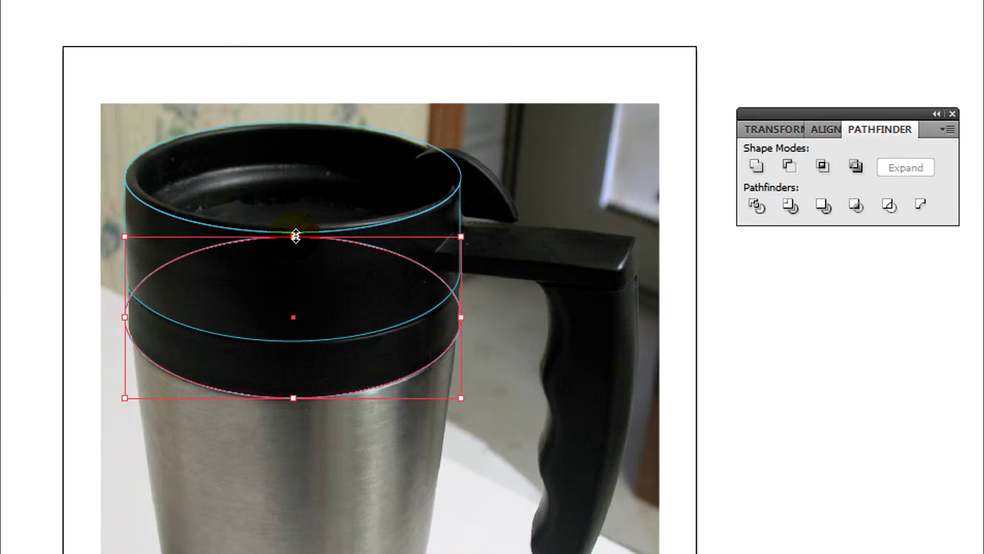
left_click(769, 278)
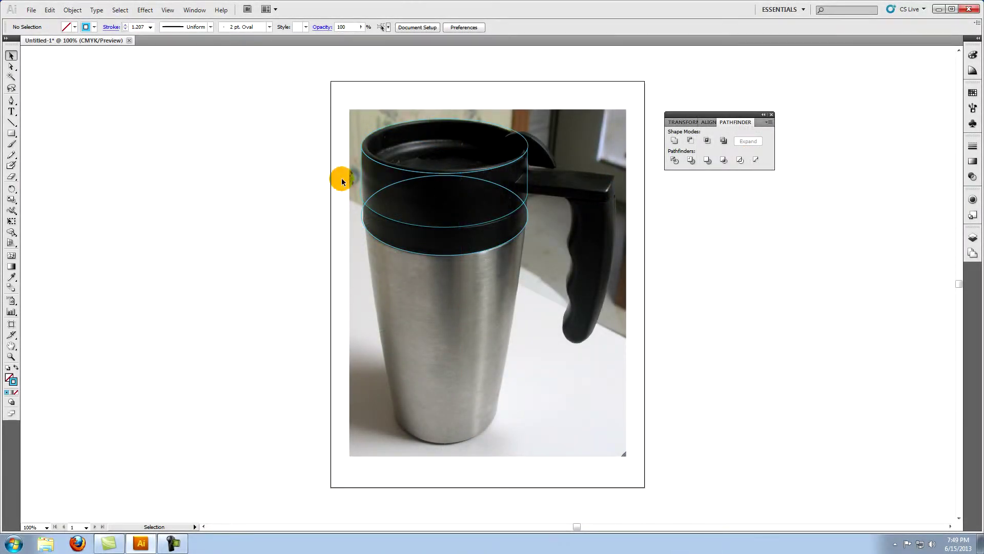
- Draw a rectangle from the lower ellipse's widest points up to just below the rim, and unite it with that ellipse
left_click(12, 134)
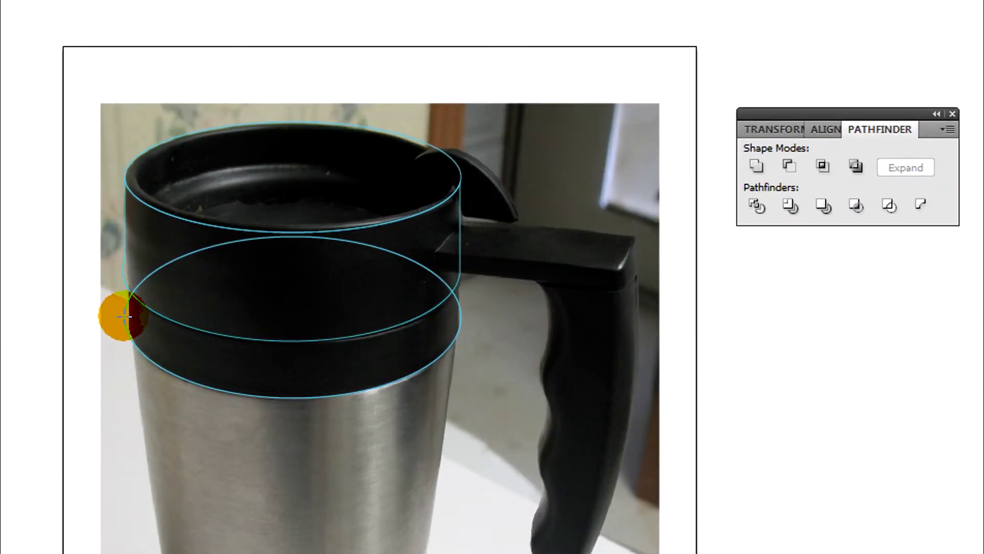
mouse_move(126, 316)
left_mouse_down()
mouse_move(318, 297)
mouse_move(439, 257)
mouse_move(464, 259)
mouse_move(461, 233)
left_mouse_up()
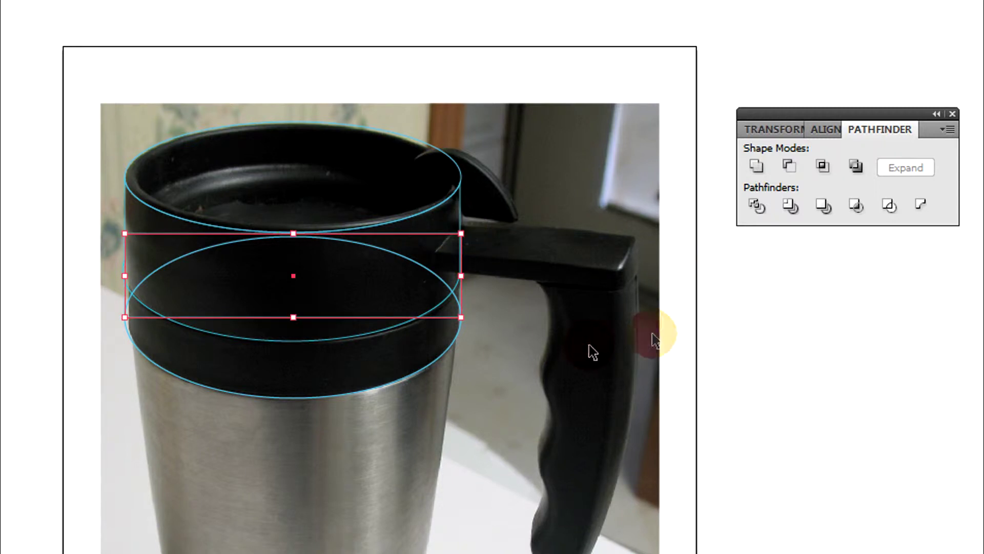
left_click(430, 363)
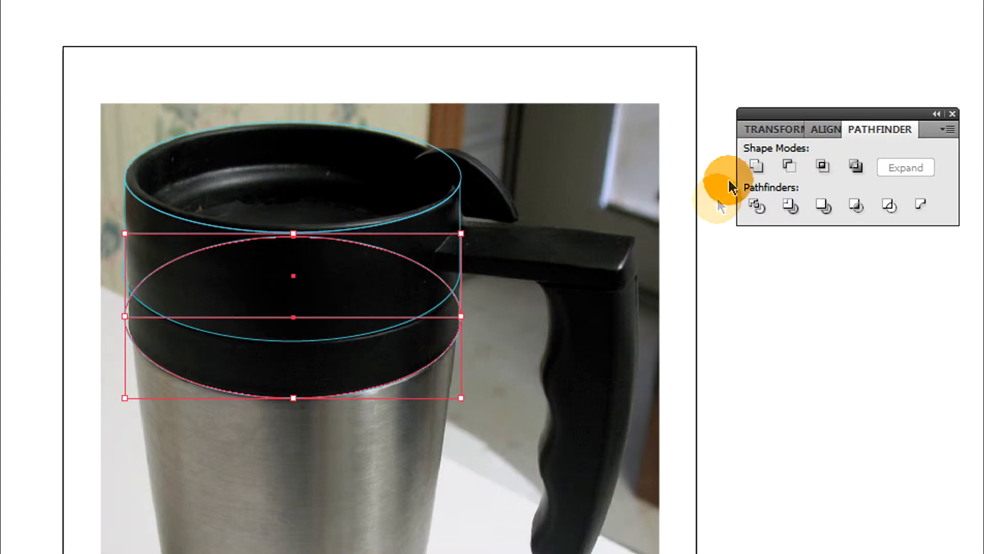
left_click(757, 169)
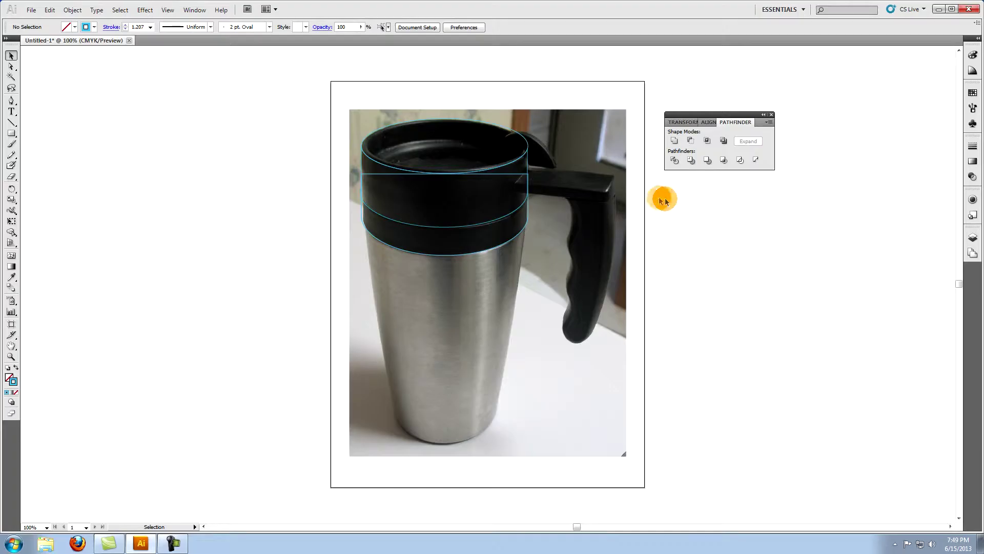
left_click(725, 282)
- Bring the upper lid shape to the front of the stacking order
left_click(528, 162)
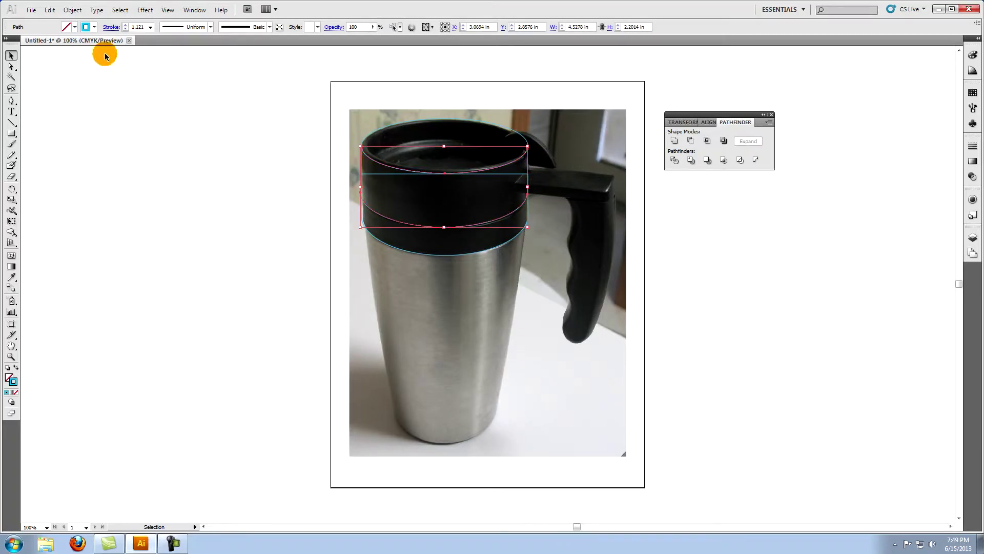
left_click(72, 10)
mouse_move(80, 32)
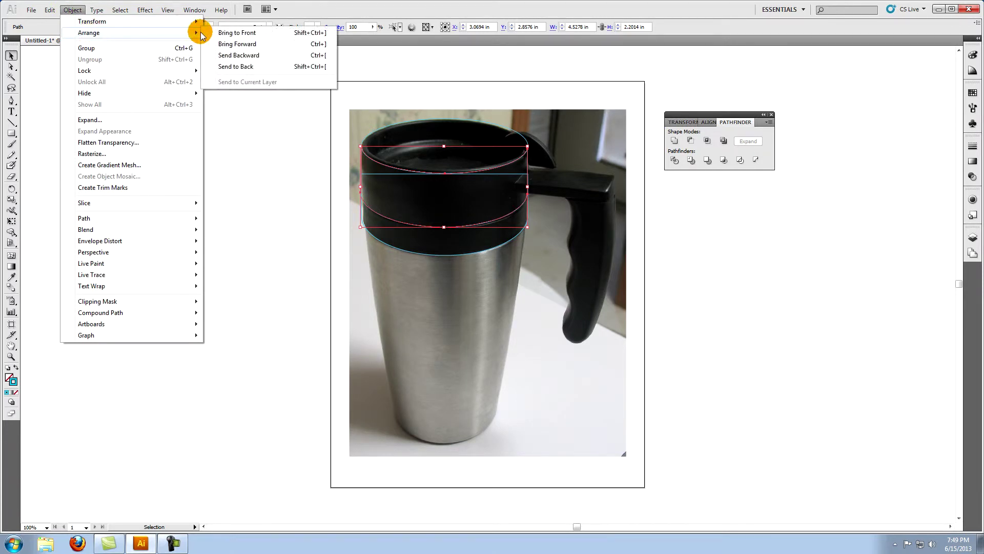
left_click(226, 32)
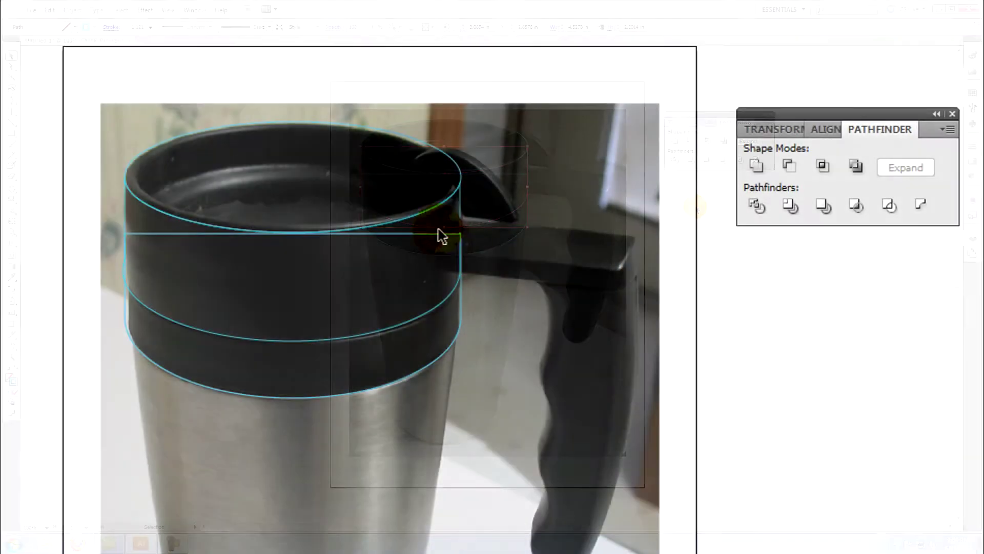
- Narrow the united band shape slightly on both sides to match the black band's width in the photo
left_click(517, 174)
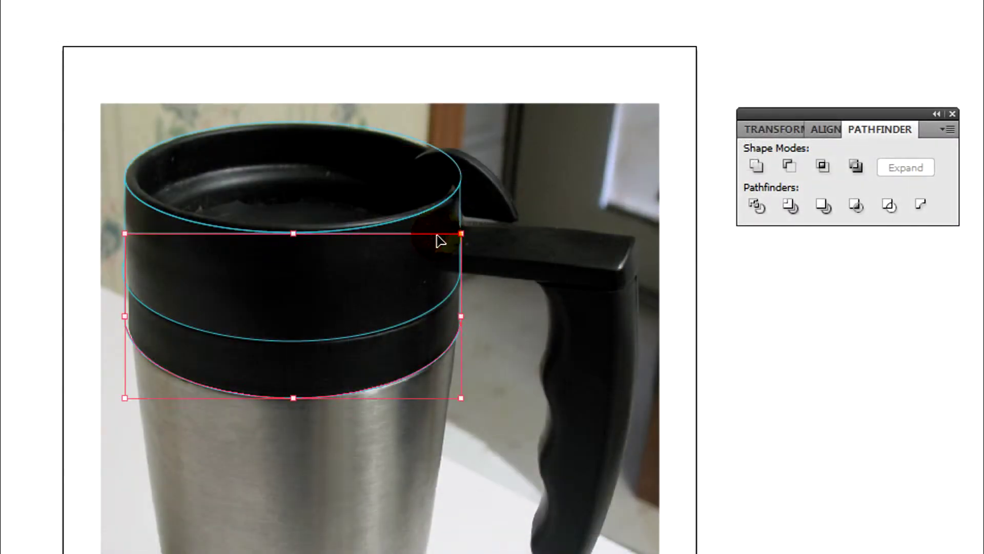
left_click_drag(528, 216, 524, 215)
left_click_drag(453, 318, 460, 316)
- Subtract the upper lid shape from the band shape with Minus Front and paste a copy of the lid shape back in front
left_click(459, 207, "shift")
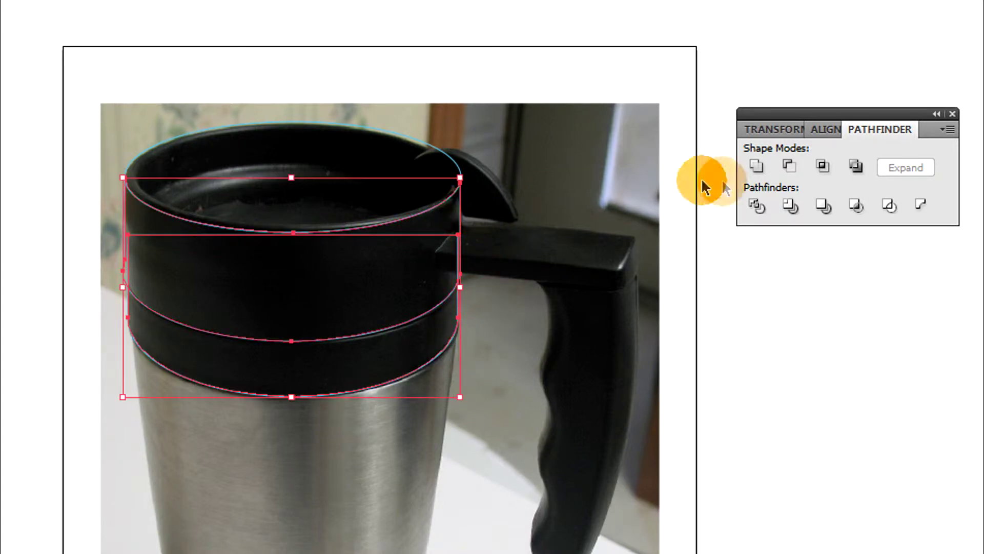
left_click(790, 164)
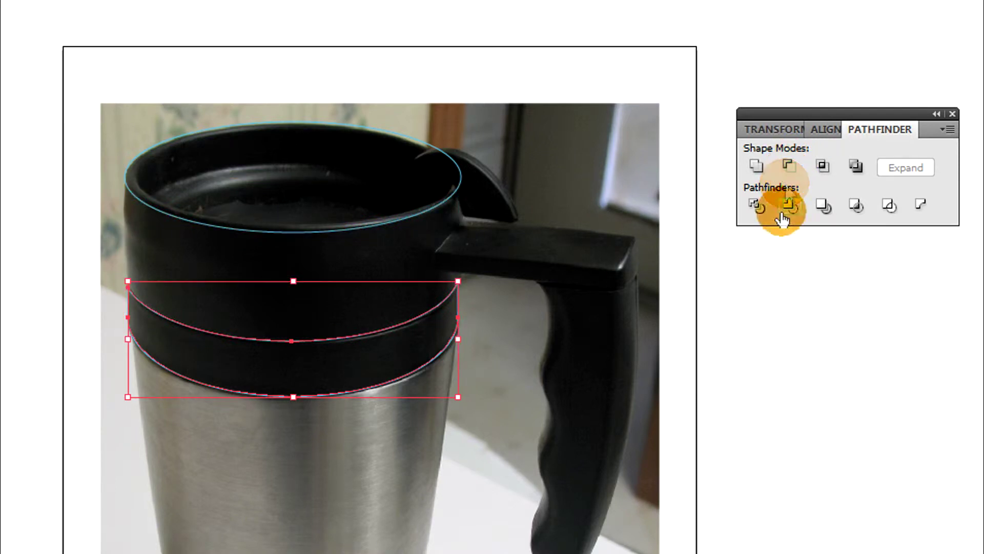
left_click(776, 326)
key("ctrl+f")
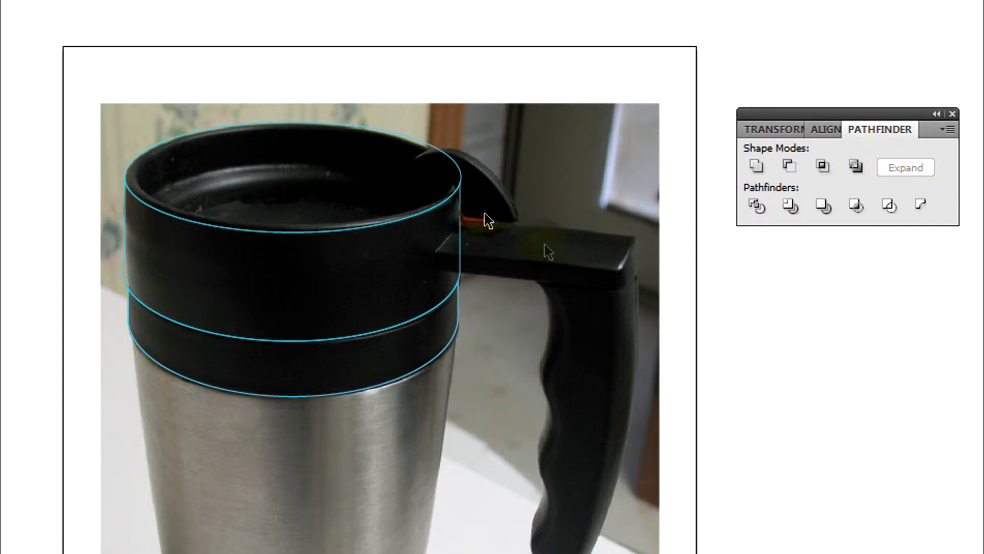
- Copy the rim ellipse in place, move the copy down to the mug's base, and narrow it about its centre to the base width
left_click(410, 137)
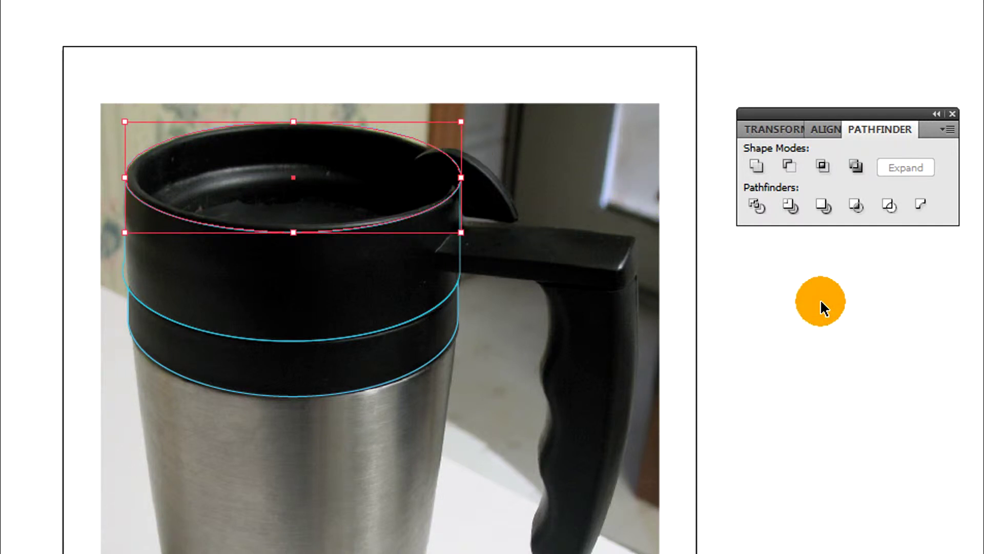
key("ctrl+c")
key("ctrl+f")
key("shift+Down")
key("shift+Down")
key("shift+Down")
key("shift+Down")
key("shift+Down")
key("shift+Down")
key("shift+Down")
key("shift+Down")
key("shift+Down")
key("shift+Down")
key("shift+Down")
key("shift+Down")
key("shift+Down")
key("shift+Down")
key("shift+Down")
key("shift+Down")
key("shift+Down")
key("shift+Down")
key("shift+Down")
key("shift+Down")
key("shift+Down")
key("shift+Down")
key("shift+Down")
key("shift+Down")
key("shift+Down")
key("shift+Down")
key("shift+Down")
key("shift+Down")
key("shift+Down")
key("shift+Down")
key("shift+Down")
key("shift+Down")
key("shift+Down")
key("shift+Down")
key("shift+Down")
key("shift+Down")
key("shift+Down")
key("shift+Down")
key("shift+Down")
key("shift+Down")
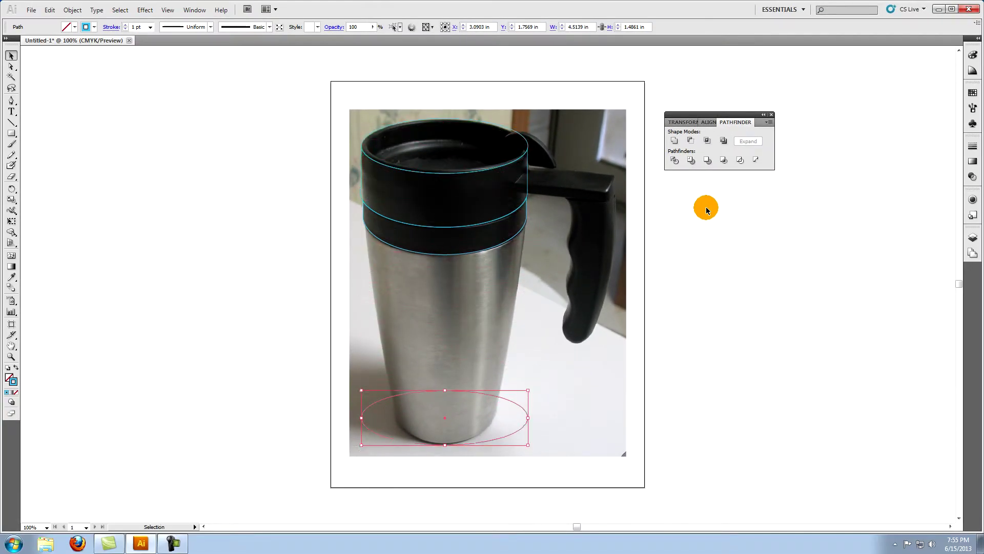
left_click_drag(528, 413, 494, 415)
left_click(698, 356)
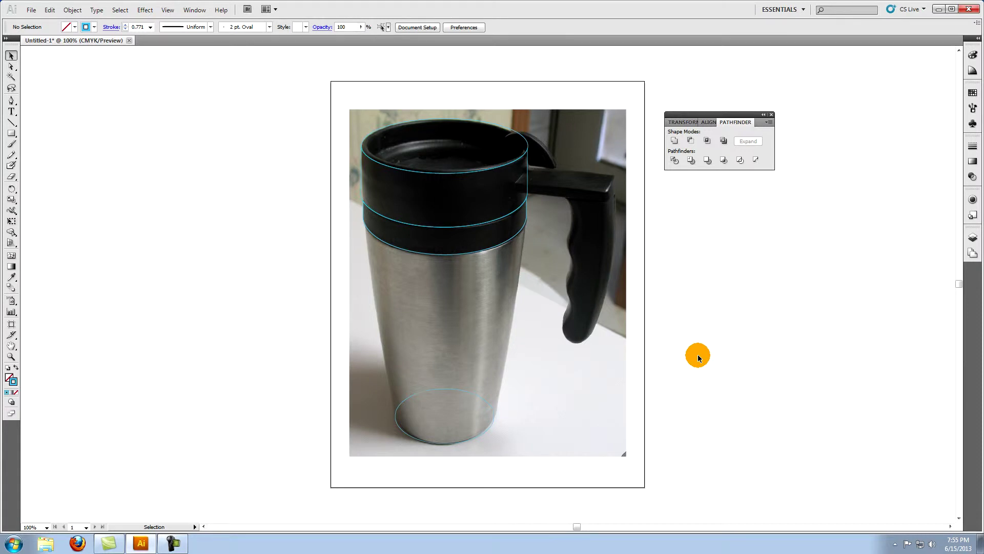
- Outline the tapered steel body with the Pen tool from the band to the base ellipse's widest points, and unite it with that ellipse
left_click(11, 100)
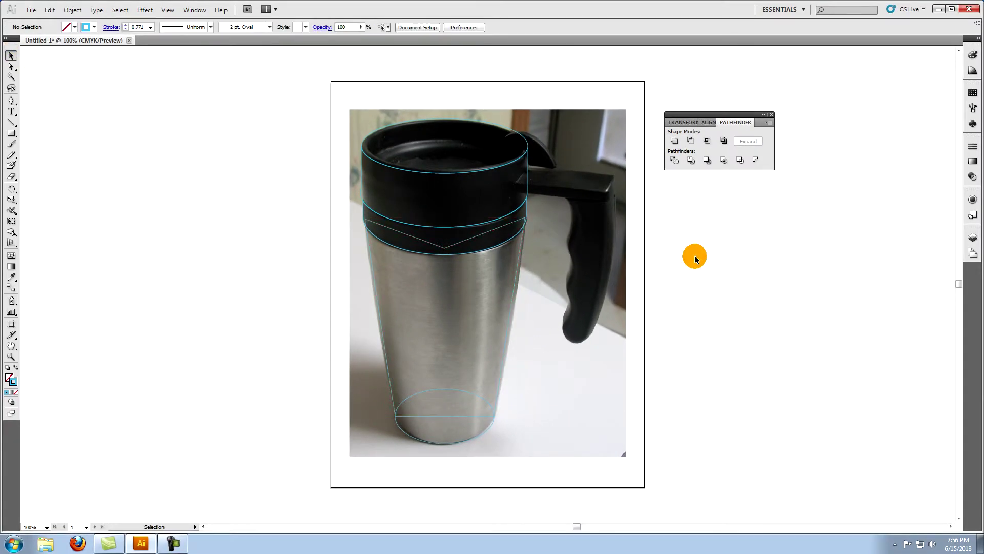
left_click(483, 432)
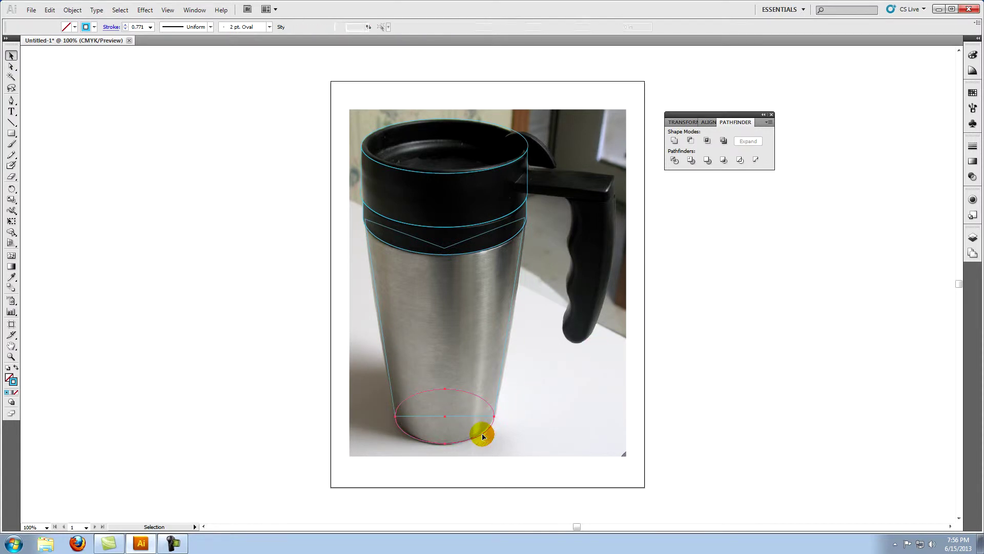
left_click(512, 301, "shift")
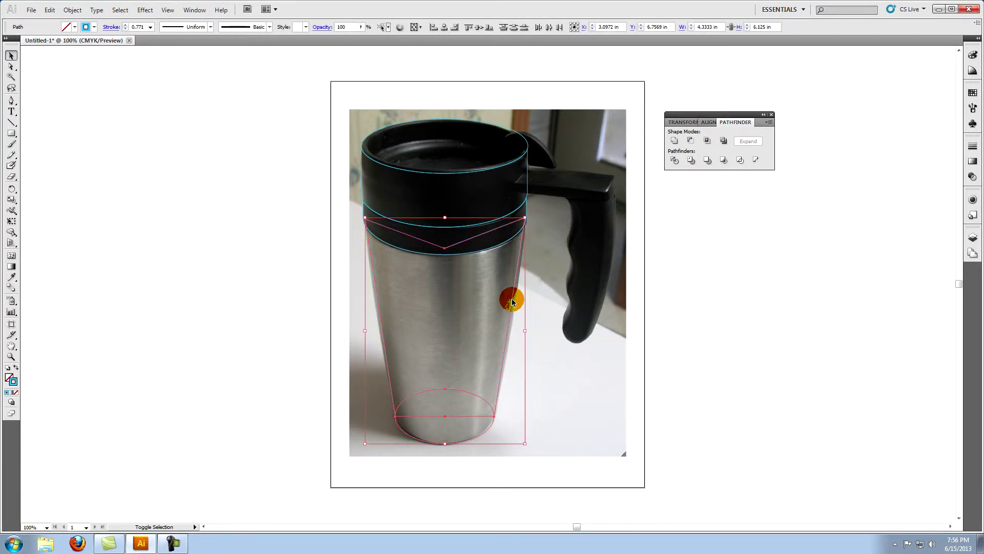
left_click(674, 142)
left_click(692, 301)
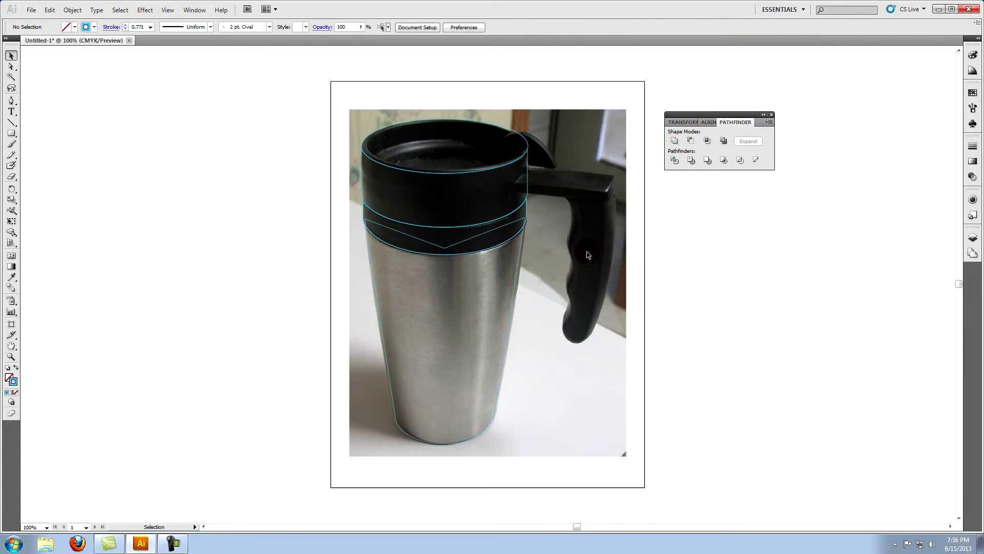
- Bring the lower band shape to the front of the stacking order
left_click(525, 210)
left_click(72, 10)
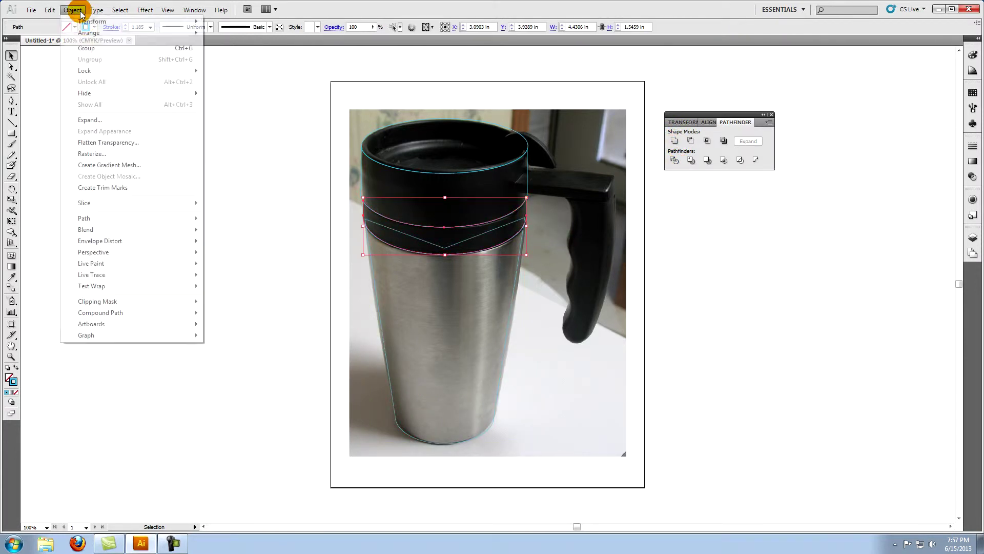
mouse_move(87, 34)
left_click(250, 33)
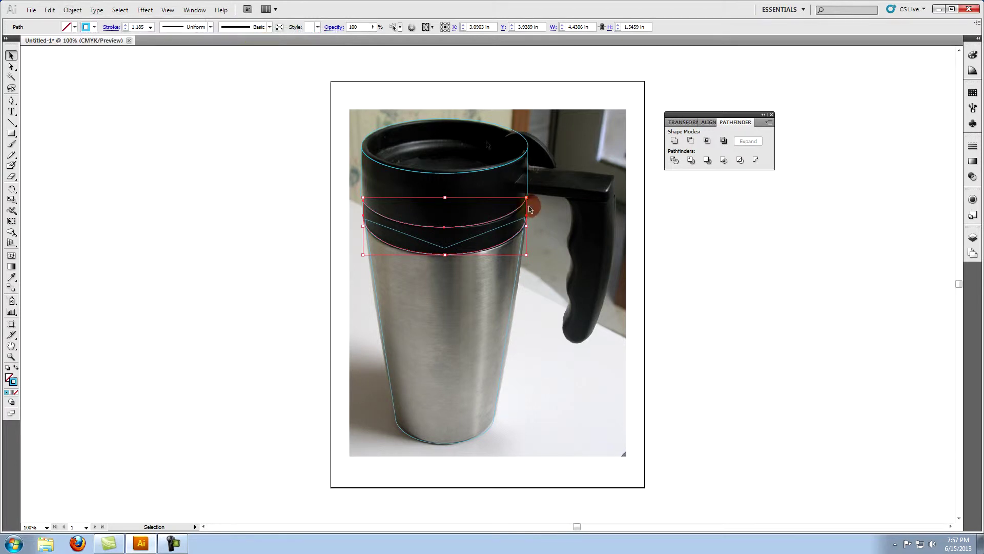
- Subtract the lower band from the steel body with Minus Front and restore a copy of the band in front
left_click(517, 277, "shift")
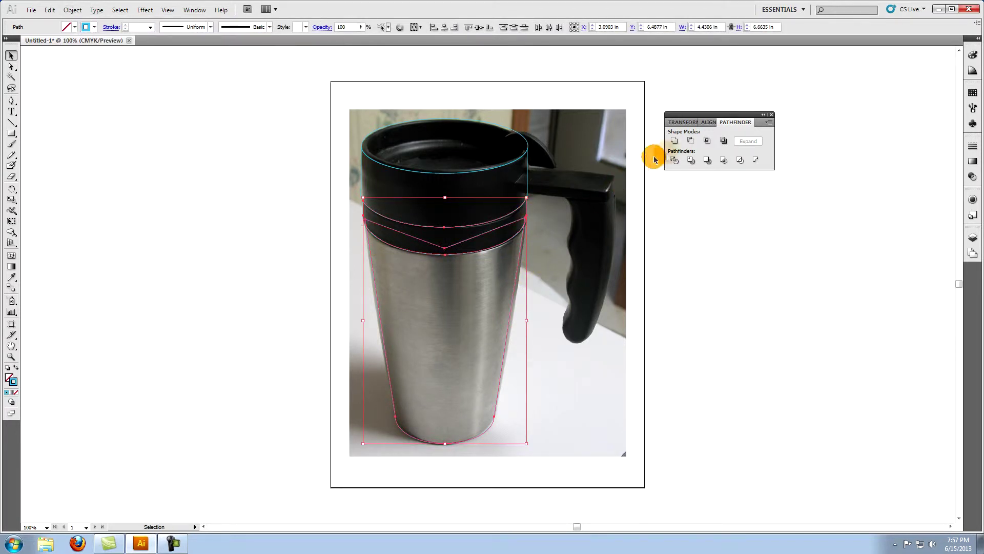
left_click(690, 142)
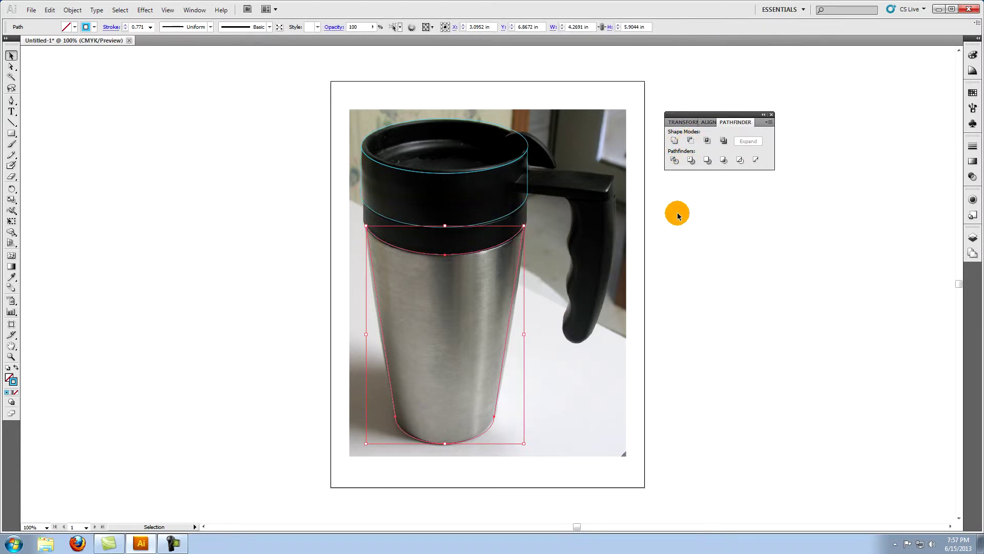
left_click(675, 249)
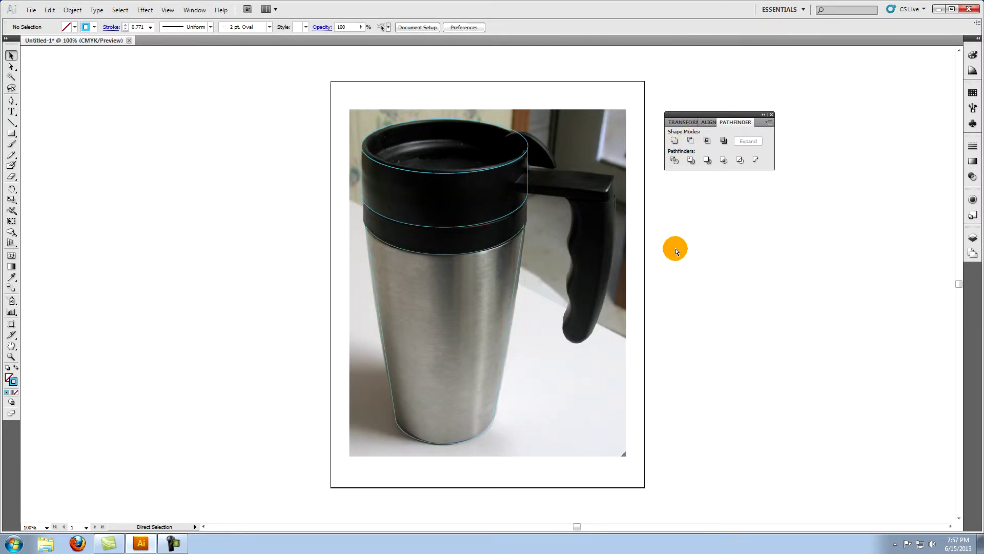
key("ctrl+z")
left_click(675, 249)
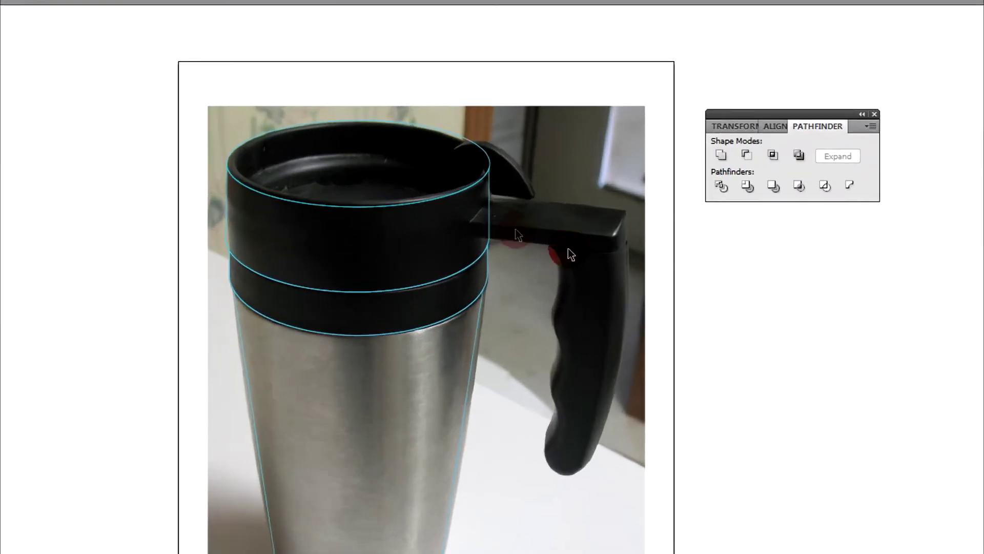
- Duplicate the rim ellipse in place, scale the copy down to the lid opening's inner edge, and nudge it slightly left
left_click(465, 139)
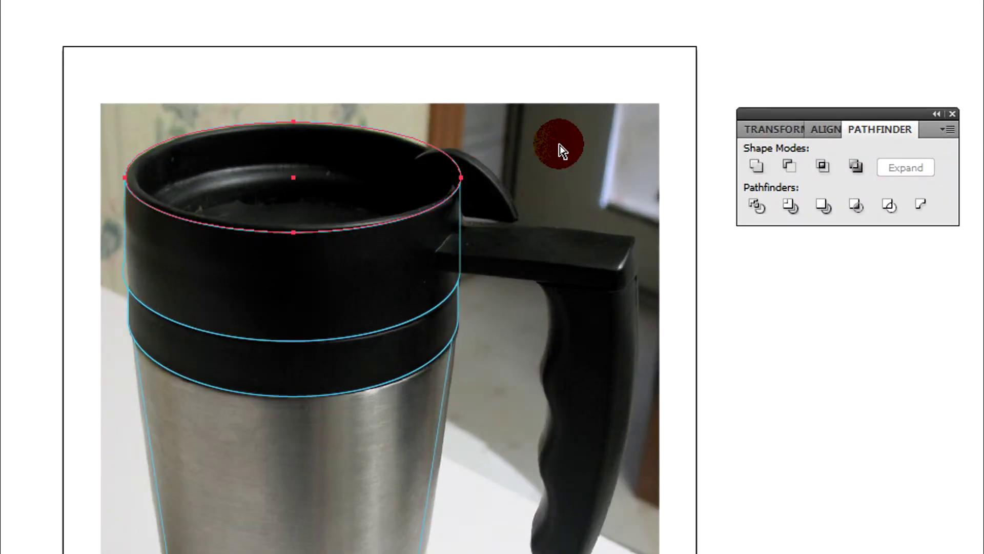
key("v")
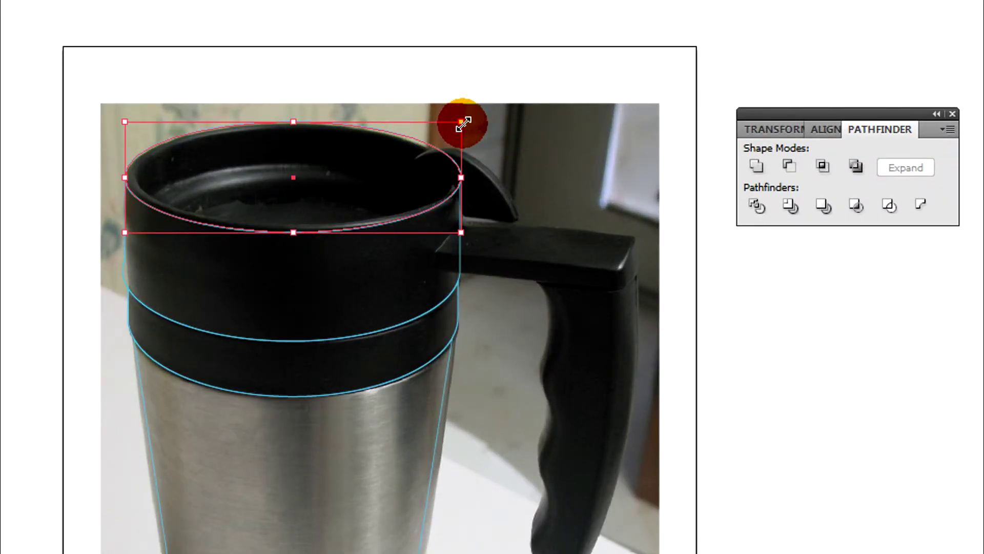
mouse_move(463, 124)
left_mouse_down()
mouse_move(451, 125)
mouse_move(462, 128)
left_mouse_up()
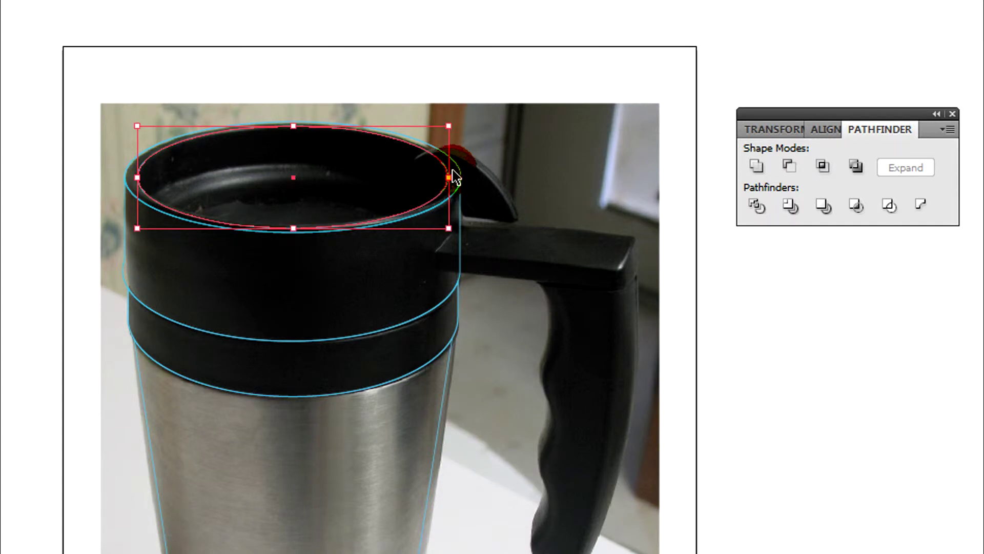
left_click_drag(448, 178, 452, 177)
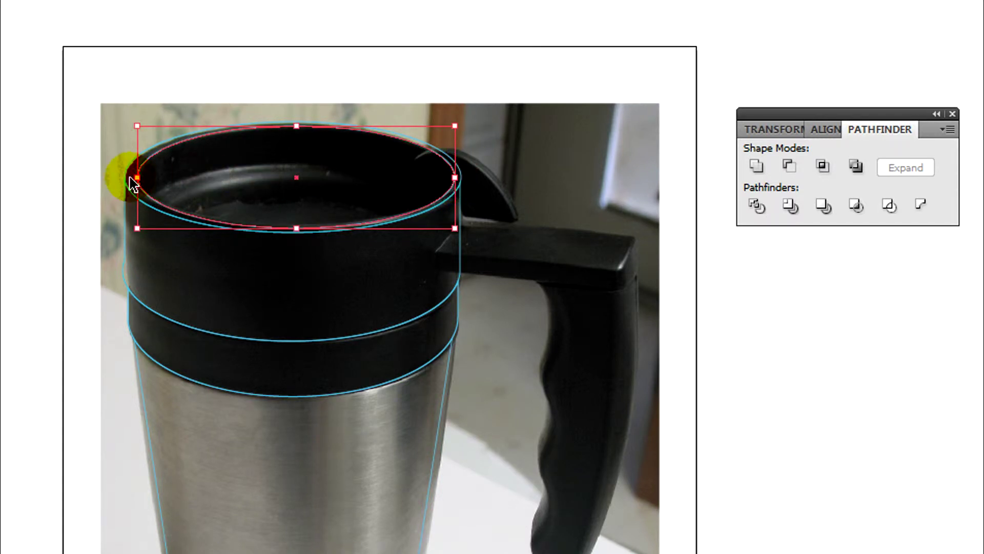
left_click_drag(134, 177, 134, 177)
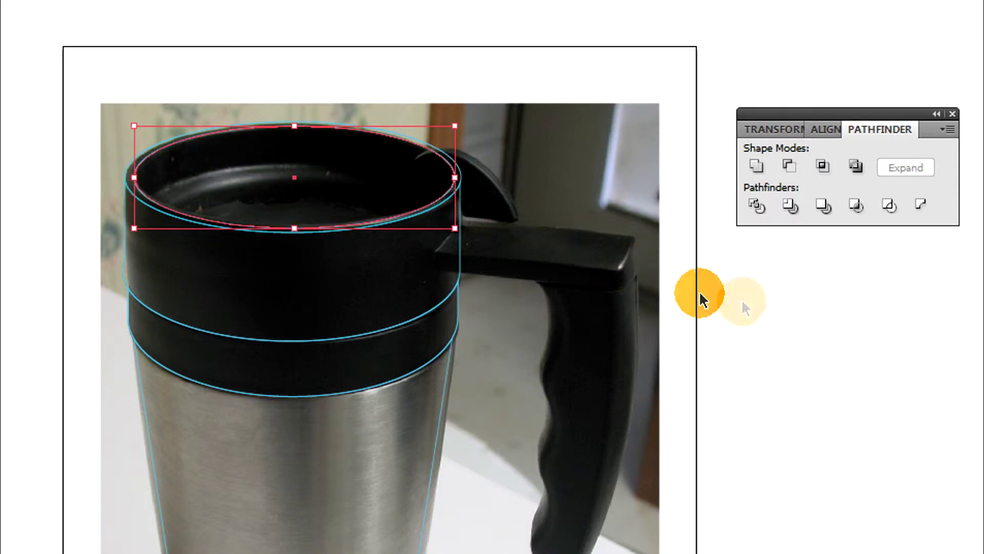
left_click(754, 285)
left_click(407, 141)
key("Left")
- Duplicate the inner rim ellipse, move the copy down below the opening, and narrow it about its centre for the recessed lid floor
key("ctrl+f")
key("shift+Down")
key("shift+Down")
key("shift+Down")
key("shift+Down")
key("shift+Down")
key("shift+Down")
key("shift+Down")
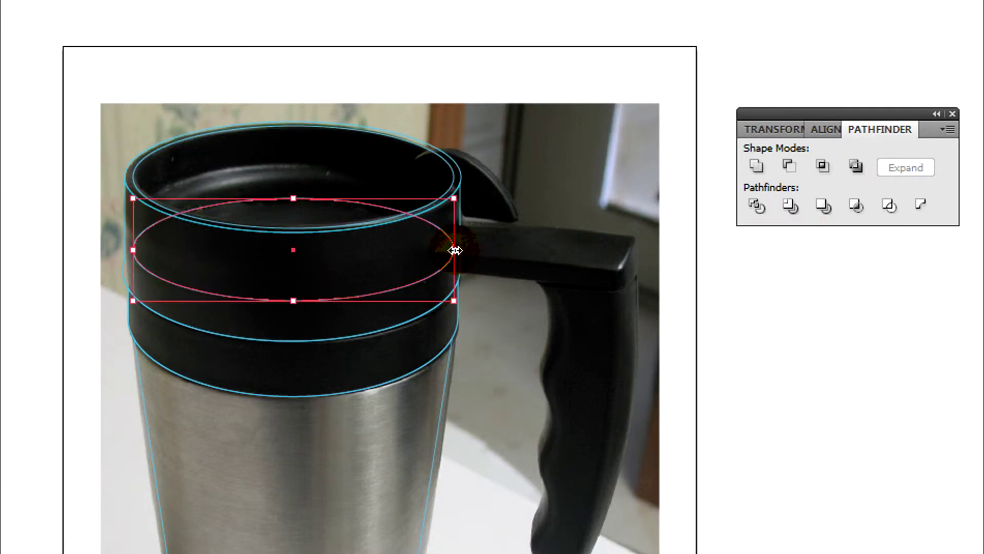
left_click_drag(455, 250, 431, 248)
left_click(768, 274)
left_click(683, 275)
left_click(421, 260)
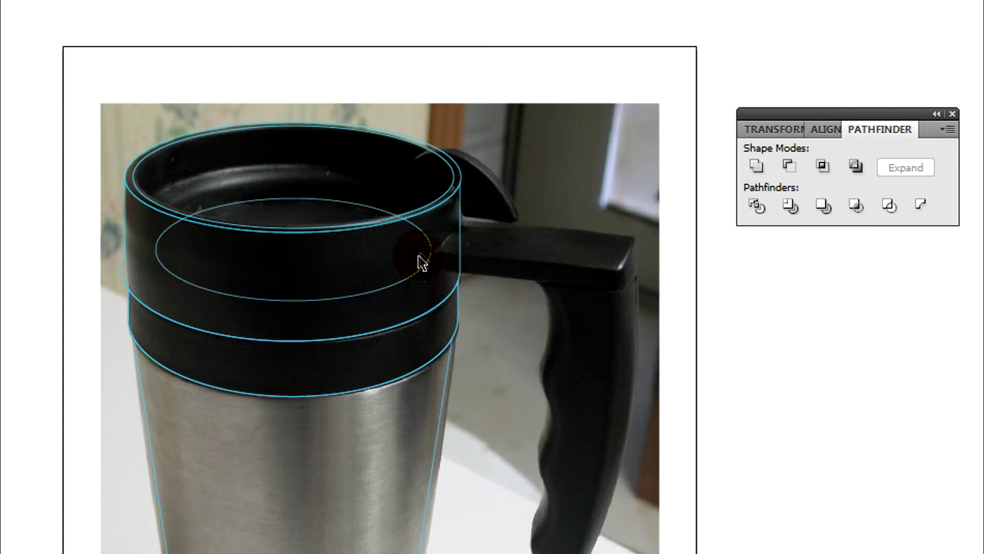
- Split the lowest recess ellipse against the inner rim ellipse with Divide, ungroup the pieces, and remove the part outside the lid opening
left_click(758, 268)
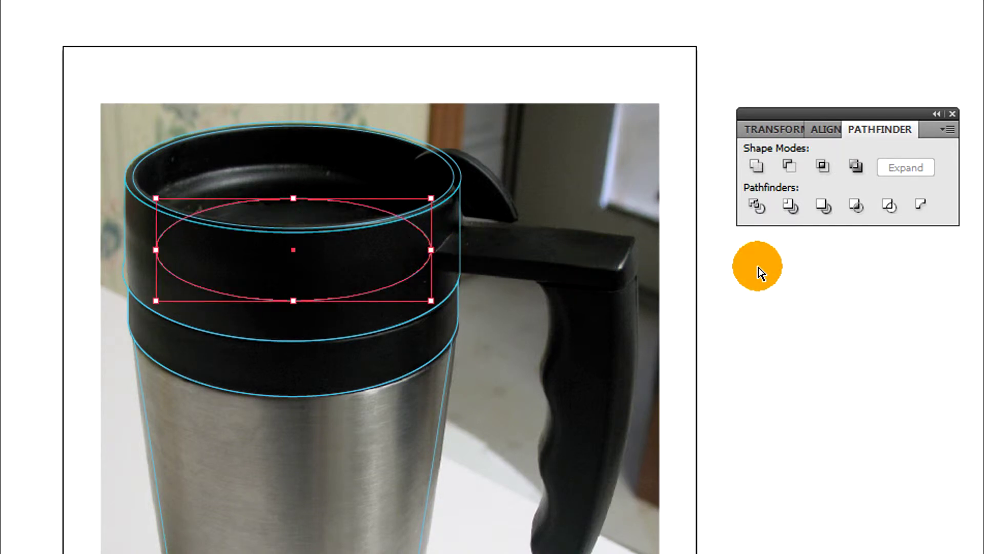
key("v")
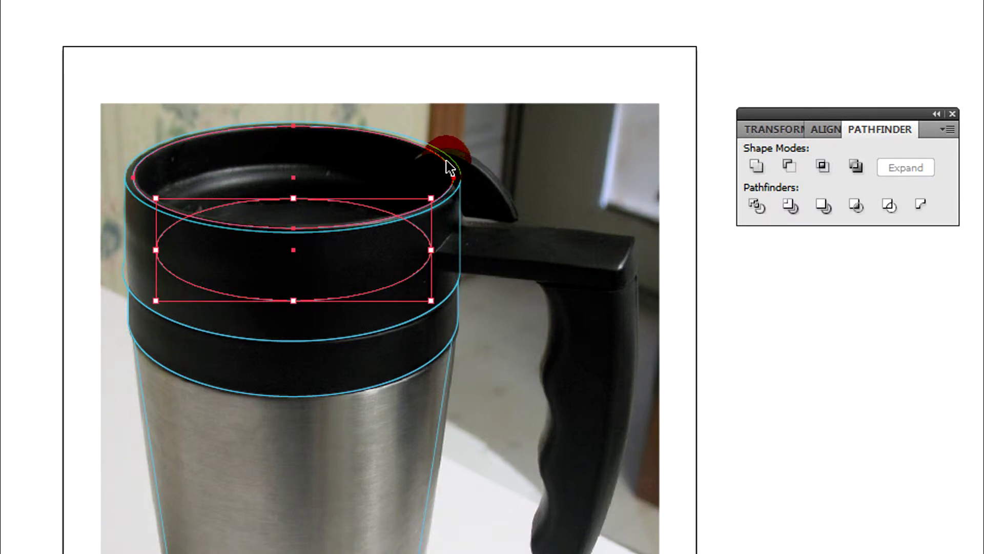
left_click(449, 166, "shift")
left_click(757, 206)
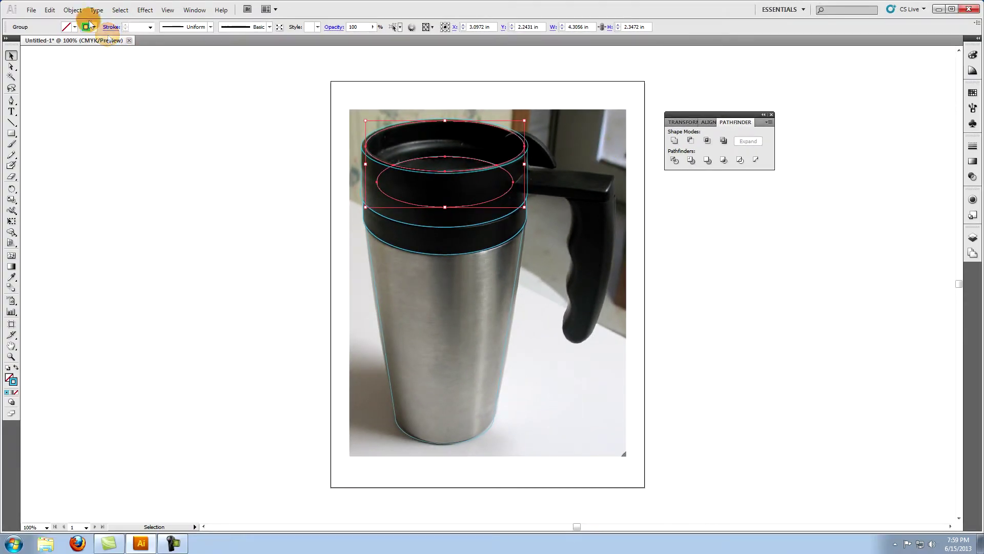
left_click(72, 10)
left_click(93, 63)
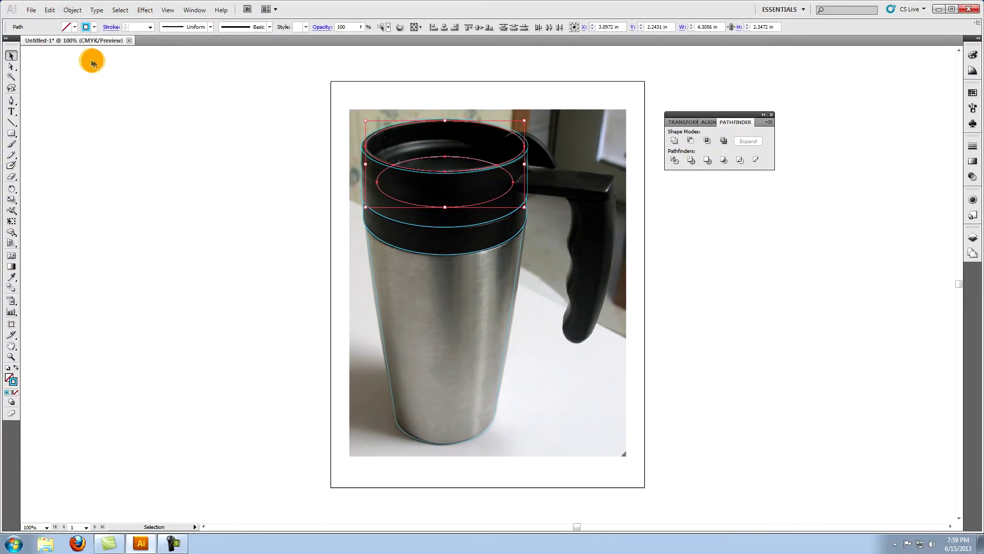
left_click(666, 208)
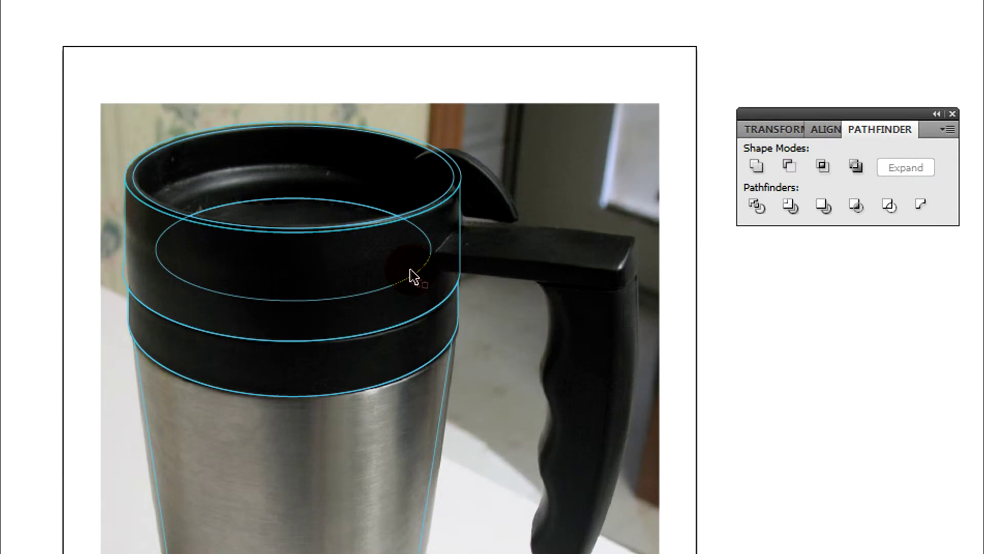
left_click(417, 282)
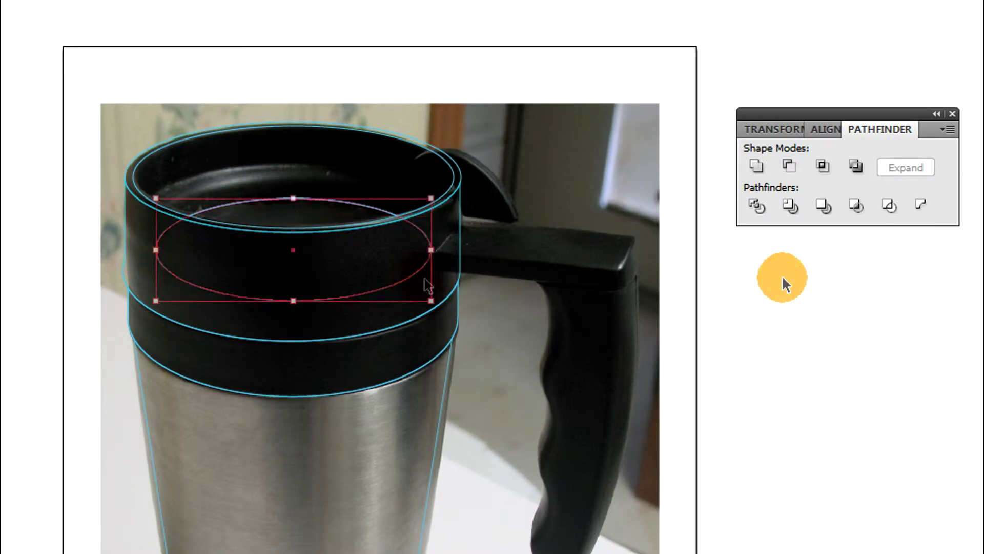
- Place a copy of the recess ellipse slightly higher and widen it a little about its centre for the next inner ledge
key("shift+Up")
key("shift+Up")
left_click_drag(433, 231, 435, 228)
key("a")
key("v")
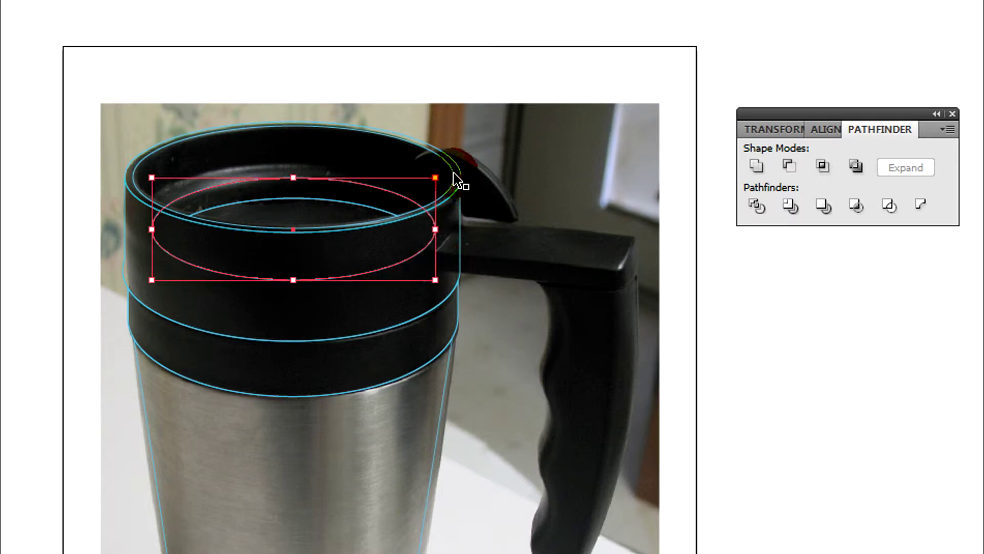
- Divide the raised ellipse with the inner rim ellipse, ungroup the result, and delete the part below the lid opening
left_click(457, 179, "shift")
left_click(757, 206)
left_click(75, 10)
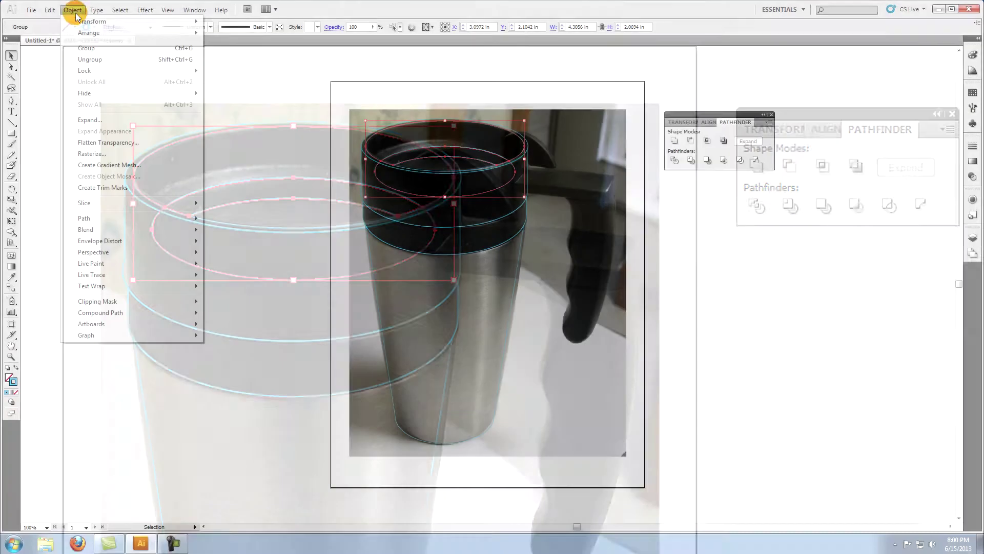
left_click(87, 67)
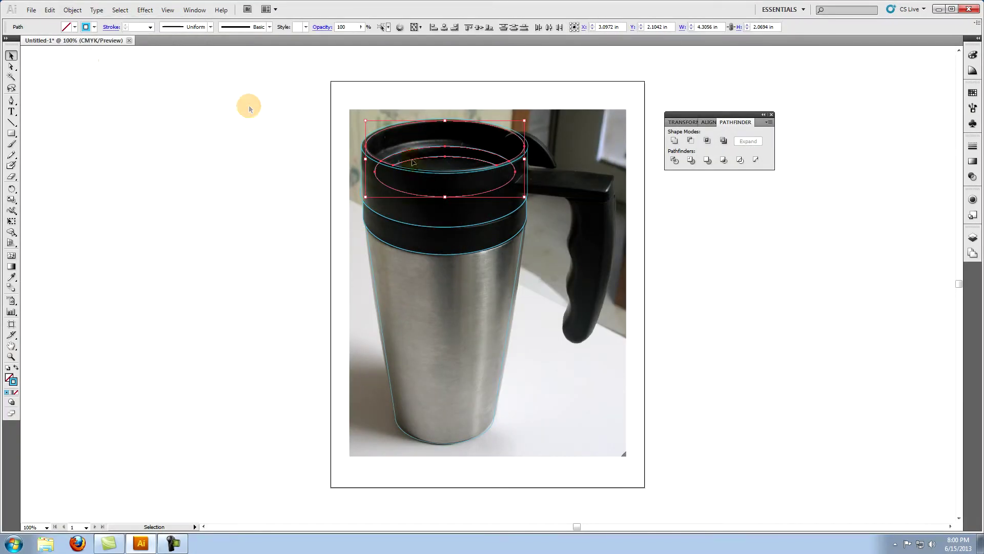
left_click(672, 211)
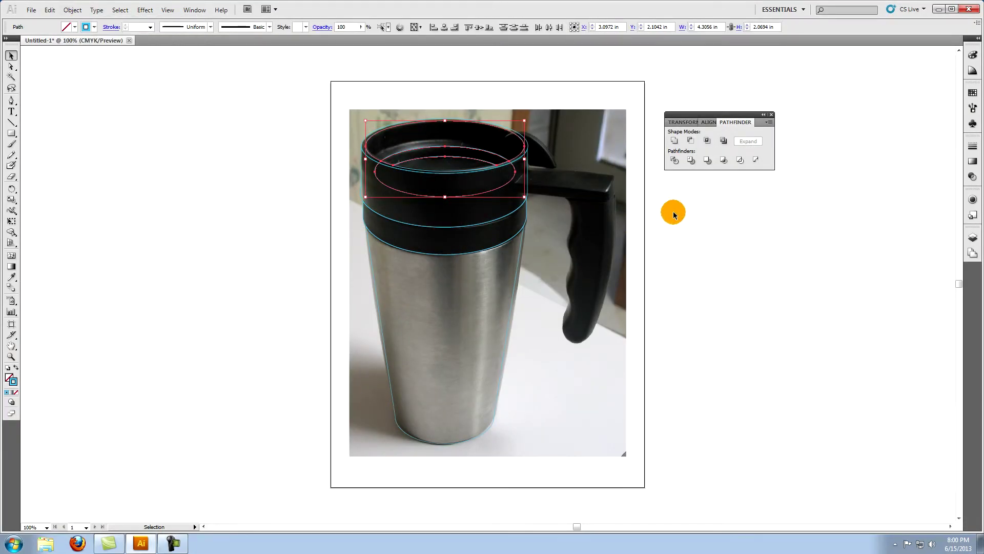
left_click(505, 186)
key("Delete")
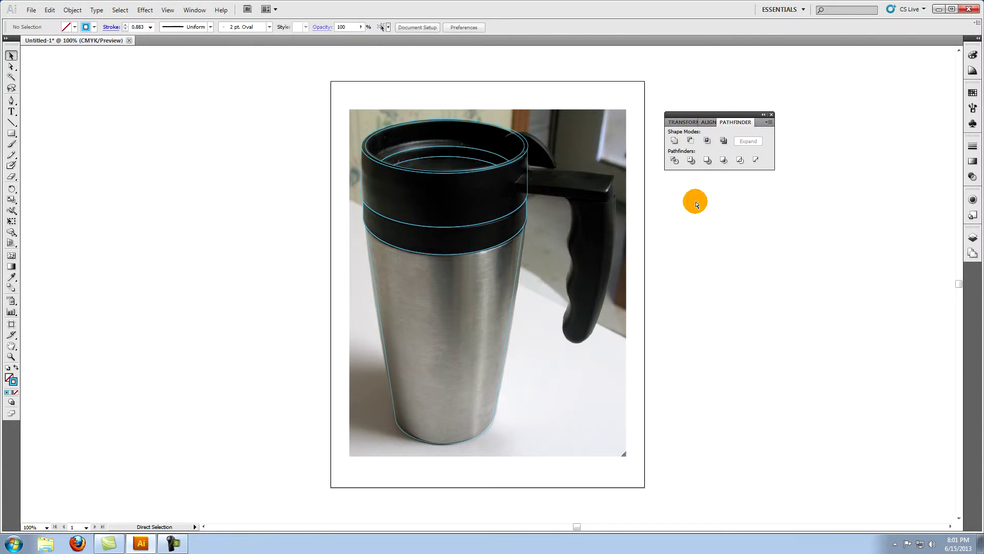
- Add another ellipse copy enlarged to about 4.08 in wide and trim it to the lid opening with Divide
key("ctrl+z")
left_click_drag(516, 146, 521, 143)
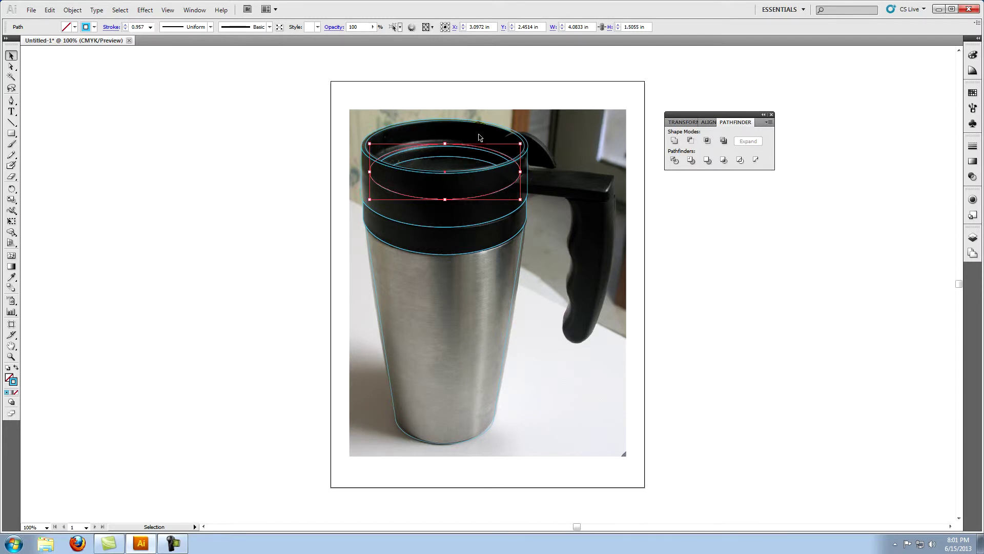
left_click(500, 125, "shift")
left_click(674, 160)
left_click(72, 10)
left_click(83, 60)
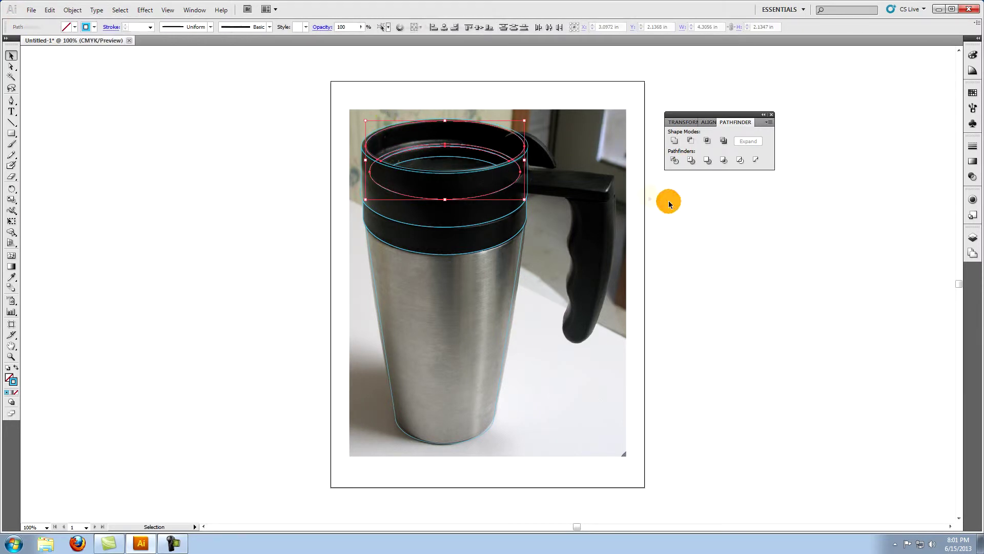
left_click(670, 202)
left_click(515, 183)
key("Delete")
- Paste another copy of the ellipse in front, nudge it upward, and widen it to about 4.25 in
key("ctrl+f")
key("Up")
key("Up")
key("Up")
key("Up")
key("Up")
key("Up")
key("Up")
key("Up")
key("Up")
key("Up")
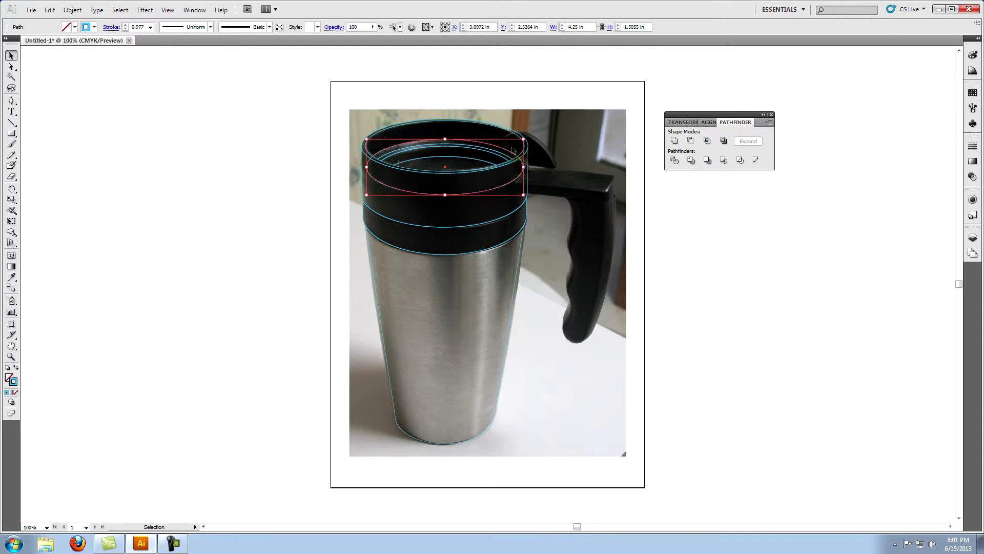
- Divide the topmost recess ellipse with the inner rim ellipse, ungroup the pieces, and remove the part outside the lid opening
left_click(502, 128, "shift")
left_click(628, 133)
left_click(523, 167)
left_click(512, 134, "shift")
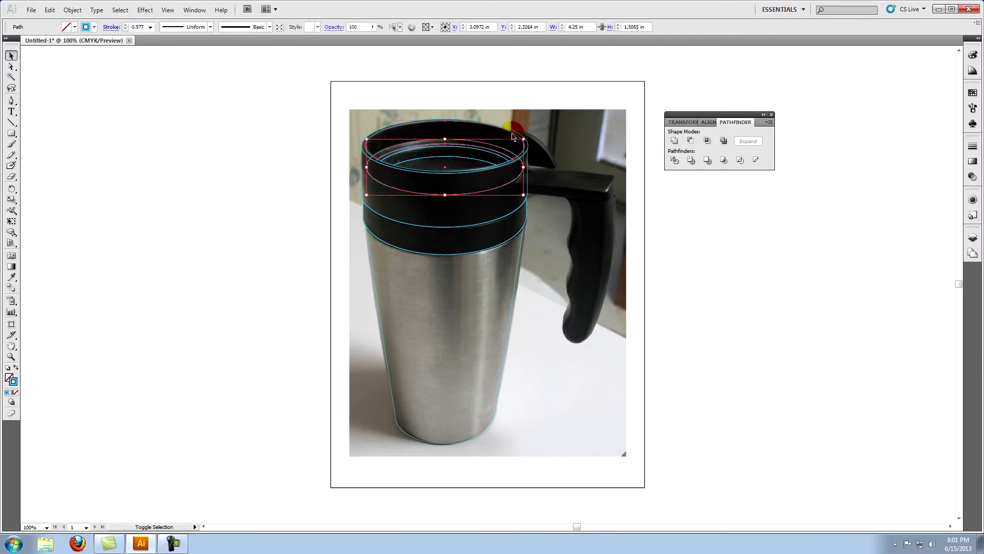
left_click(675, 160)
left_click(72, 9)
left_click(84, 59)
left_click(638, 190)
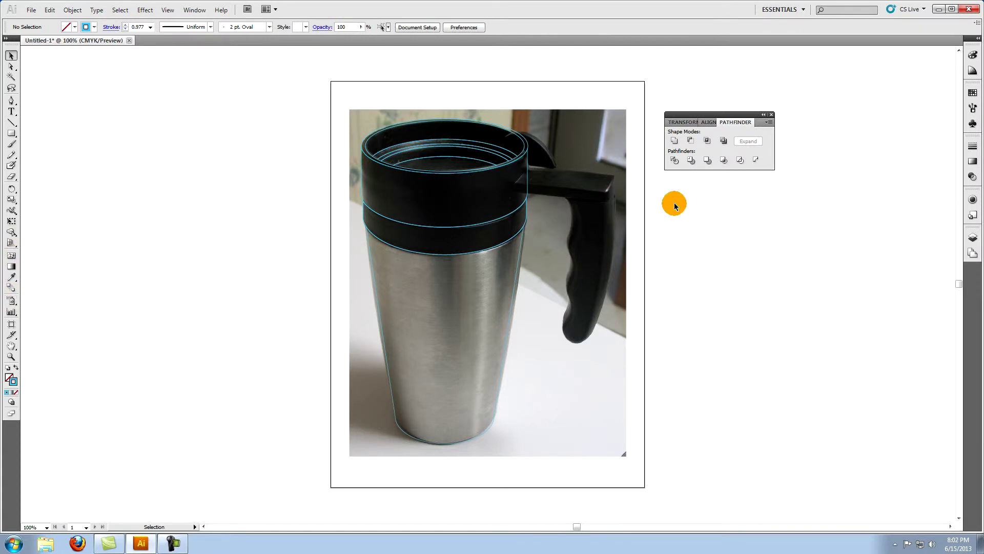
- Trace the thumb lever beside the lid rim with the Pen tool as a closed outline, including its curved top and lower notch
left_click(11, 356)
left_click_drag(467, 113, 599, 208)
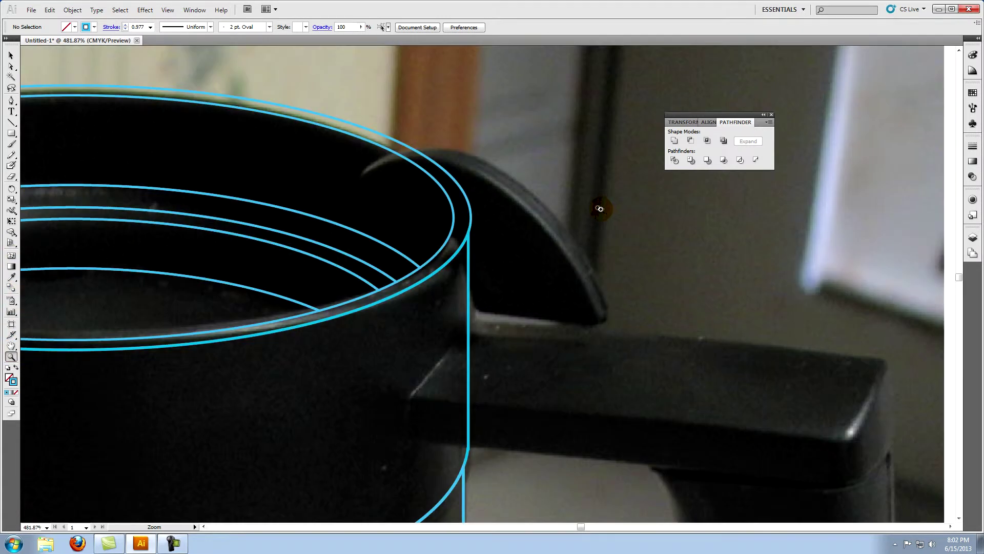
left_click(353, 300)
left_click(356, 177)
left_click_drag(414, 148, 456, 142)
left_click_drag(540, 200, 576, 238)
left_click_drag(608, 302, 608, 304)
left_click(610, 317)
left_click(595, 324)
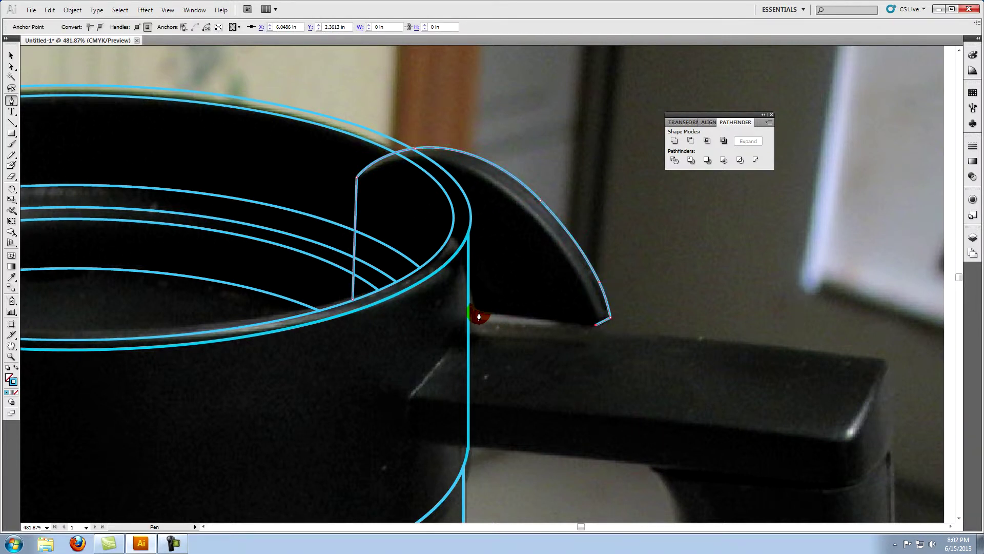
left_click(478, 312)
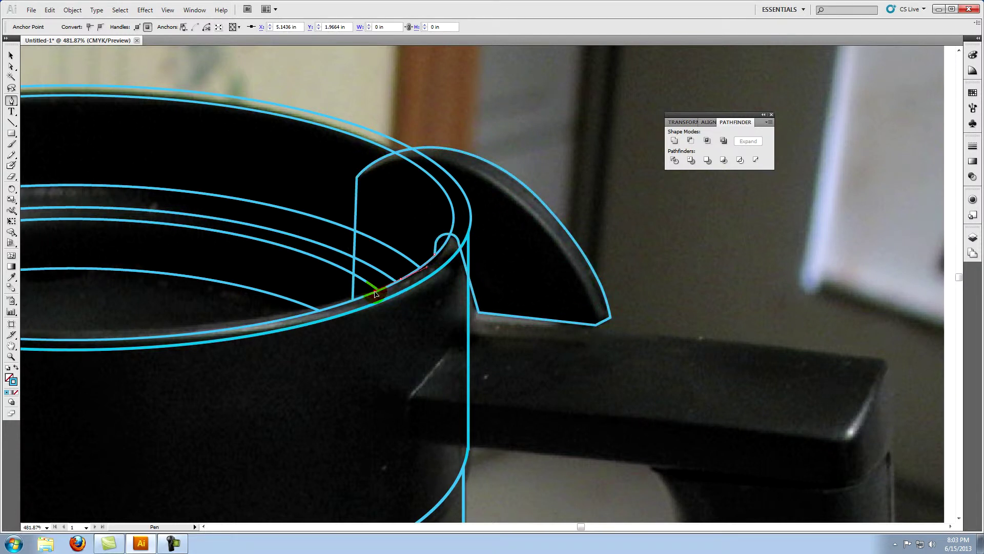
left_click(354, 304)
left_click(634, 176, "ctrl")
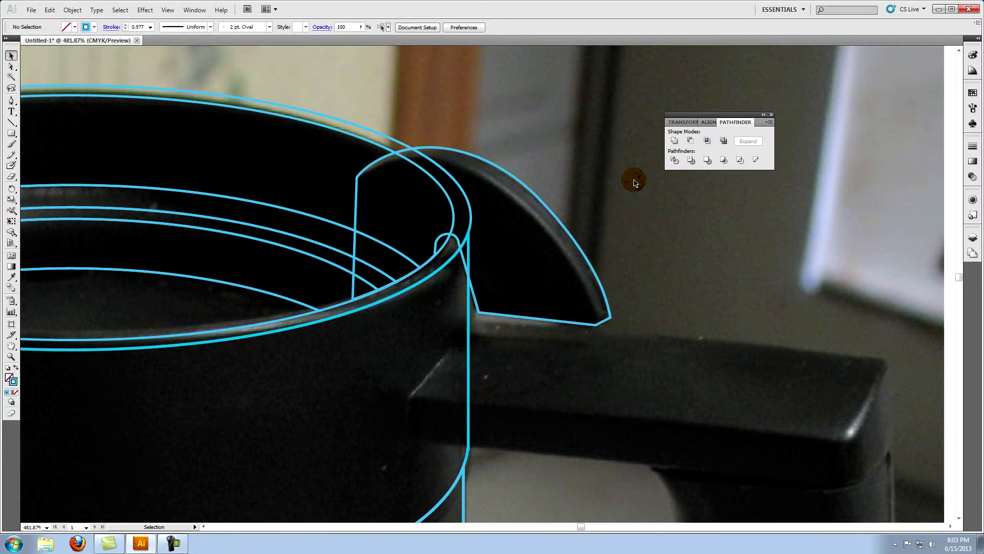
- Draw a closed cutting shape following the inner edge of the lever's curved top and looping around outside the lever
left_click(349, 190)
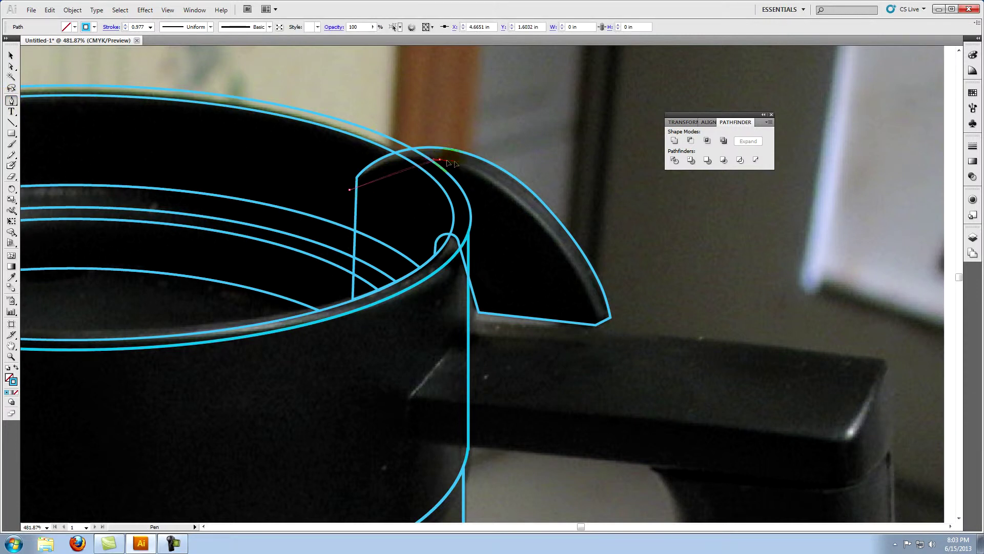
left_click_drag(440, 159, 498, 165)
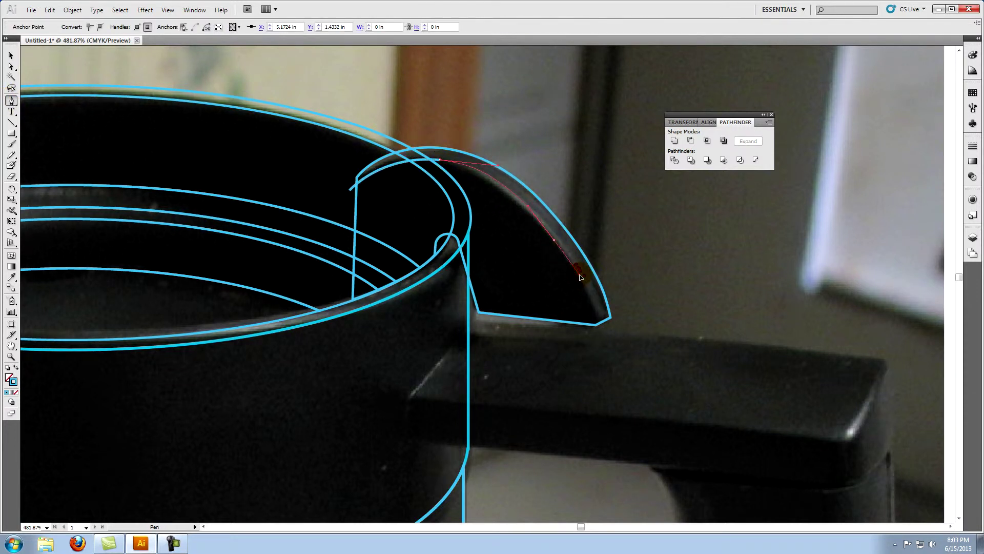
left_click_drag(576, 270, 574, 269)
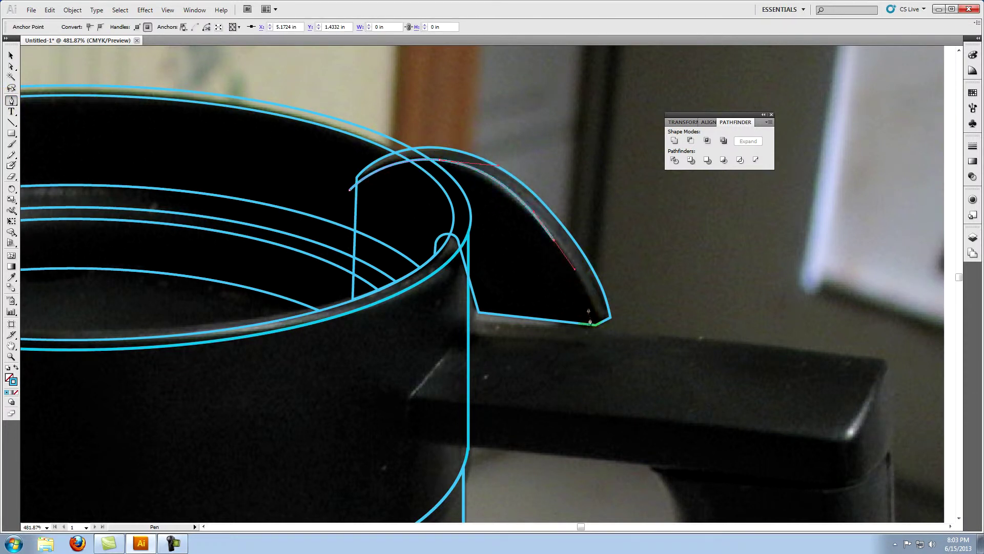
left_click(601, 353)
left_click(673, 288)
left_click(508, 110)
left_click(381, 109)
left_click(349, 191)
key("v")
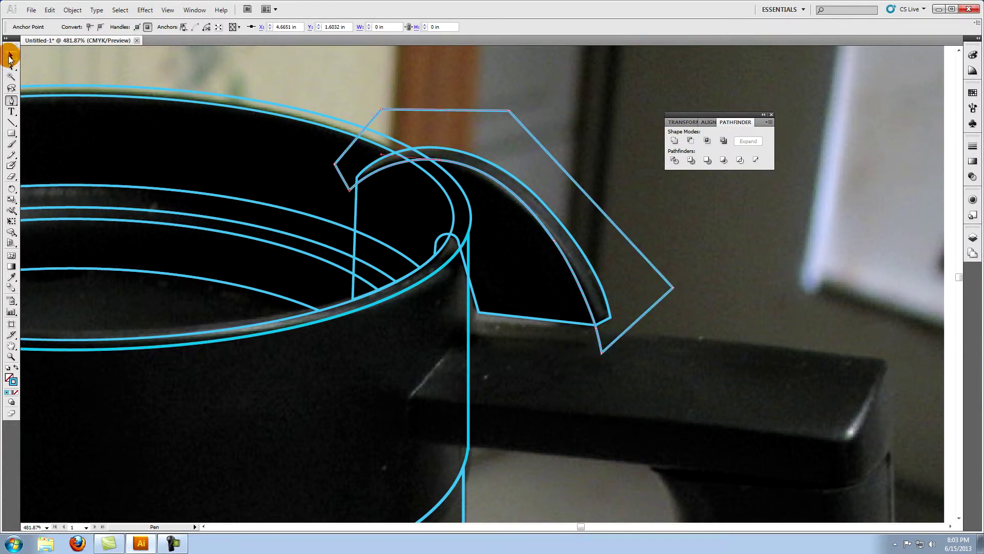
left_click(716, 210)
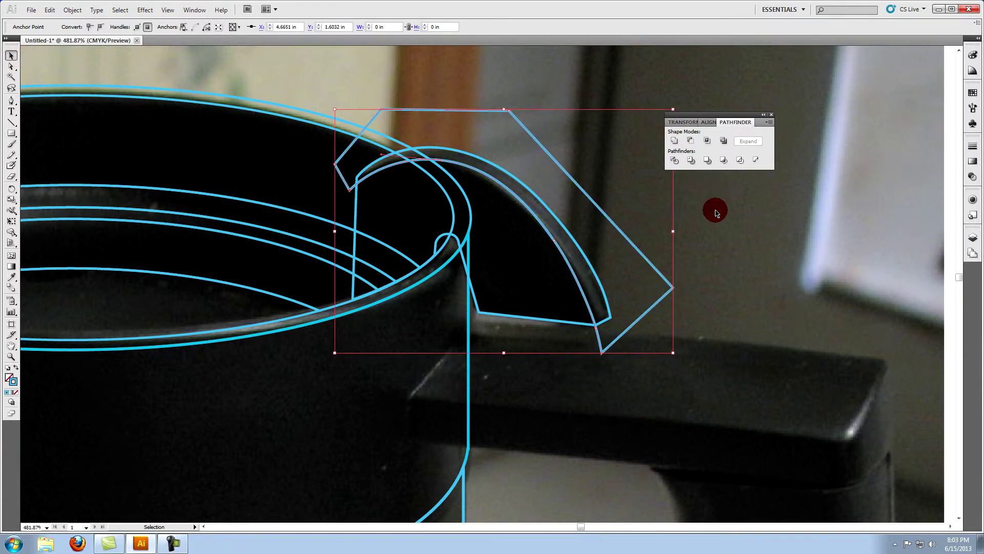
- Divide the lever outline with the cutting shape, ungroup the pieces, and delete the excess outside the lever
left_click(551, 322)
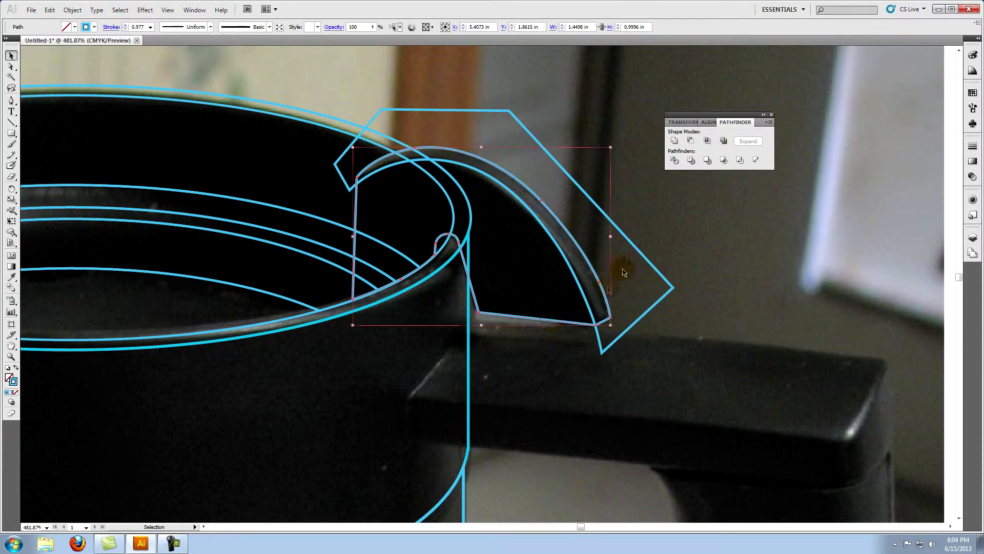
left_click(636, 249, "shift")
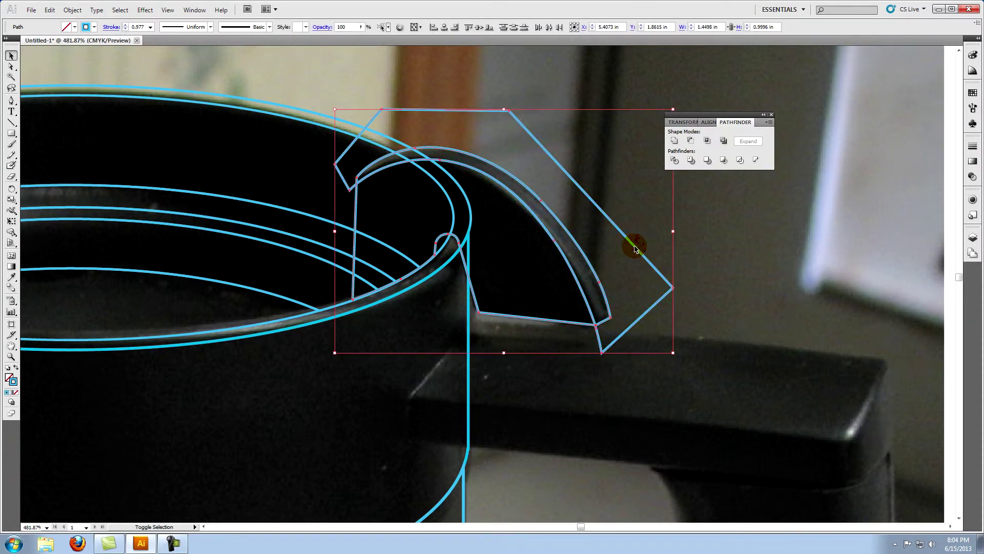
left_click(673, 161)
left_click(73, 9)
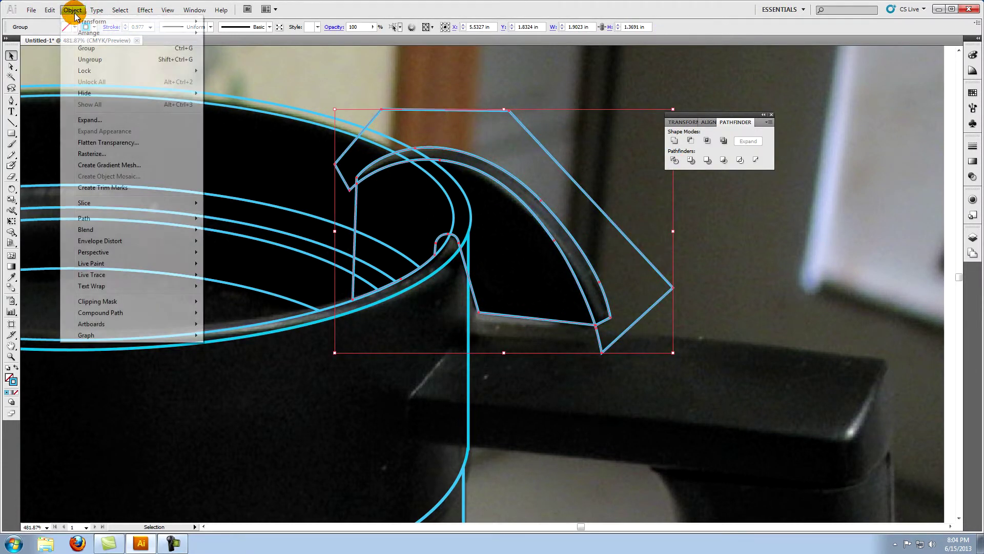
left_click(86, 48)
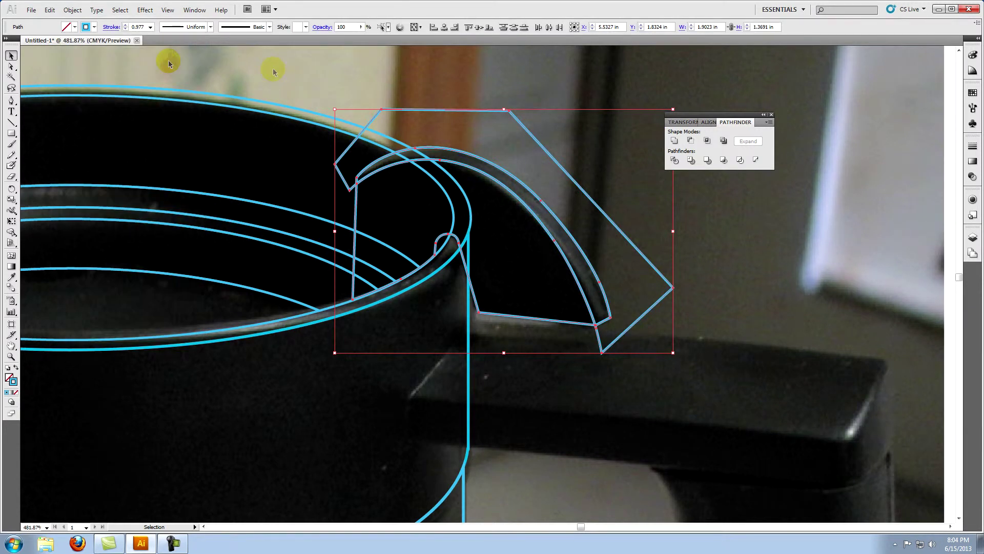
left_click(730, 264)
left_click(654, 267)
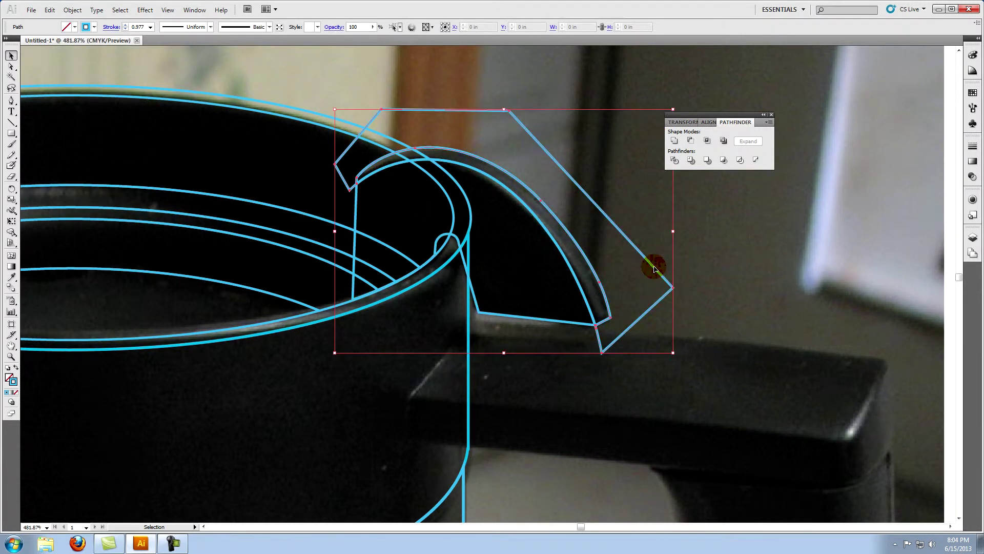
left_click(687, 264)
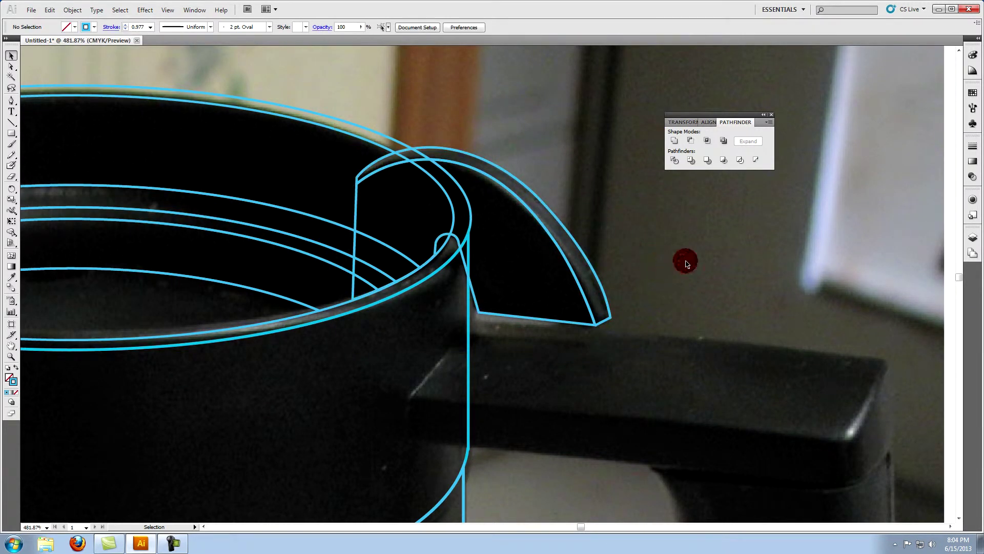
- Draw a second closed cutting shape just inside the lever's edge strip, looping around outside the lever
left_click(10, 103)
left_click(589, 330)
left_click_drag(550, 246, 523, 207)
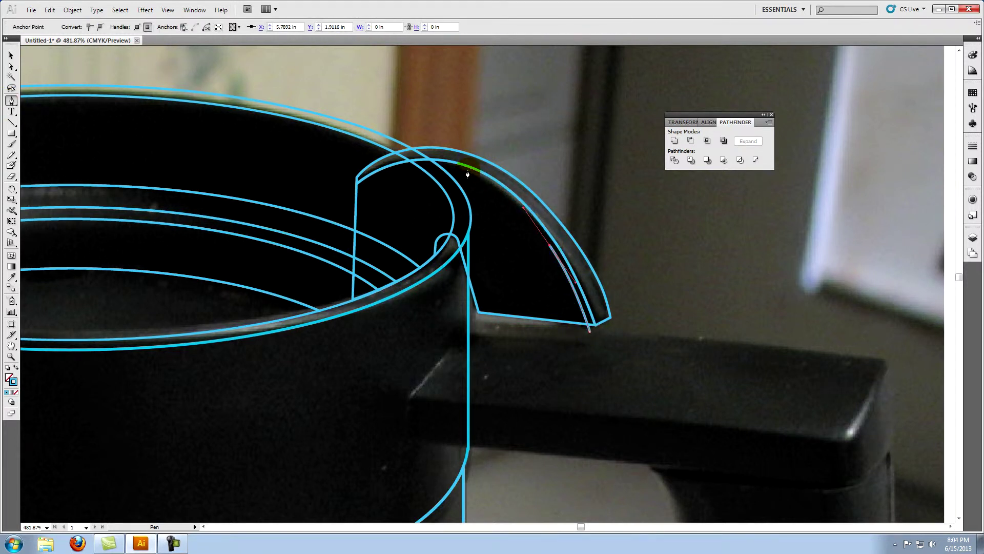
left_click_drag(467, 174, 432, 155)
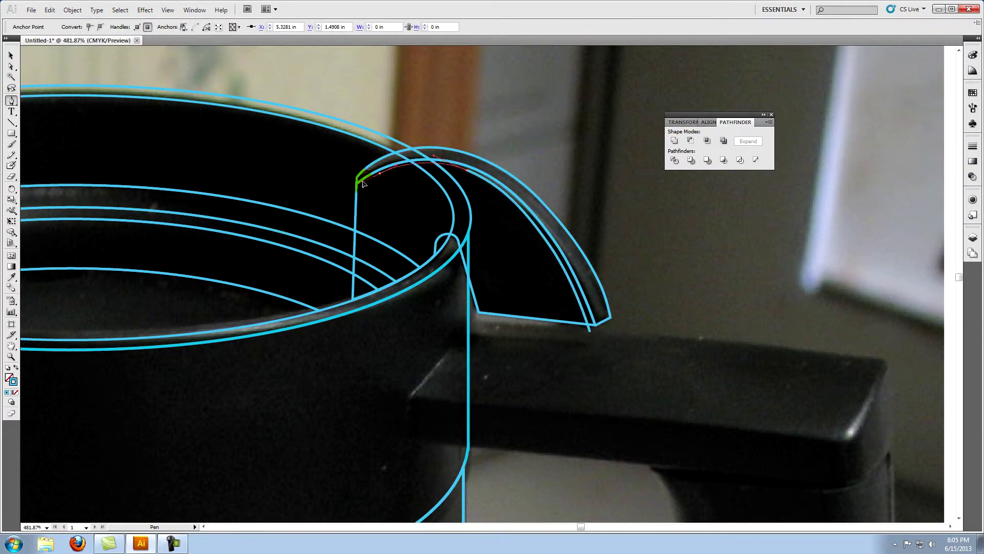
left_click(434, 126)
left_click(532, 160)
left_click(635, 269)
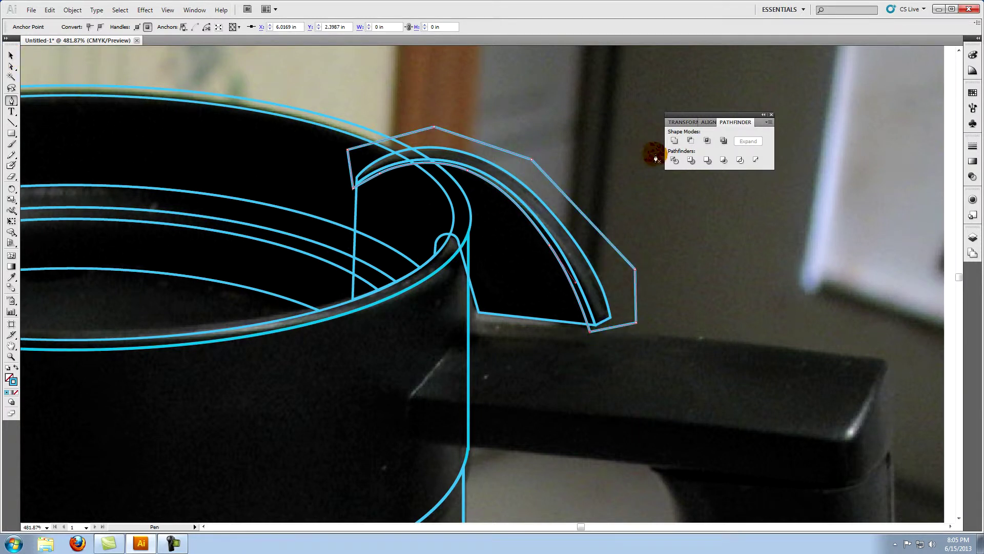
key("v")
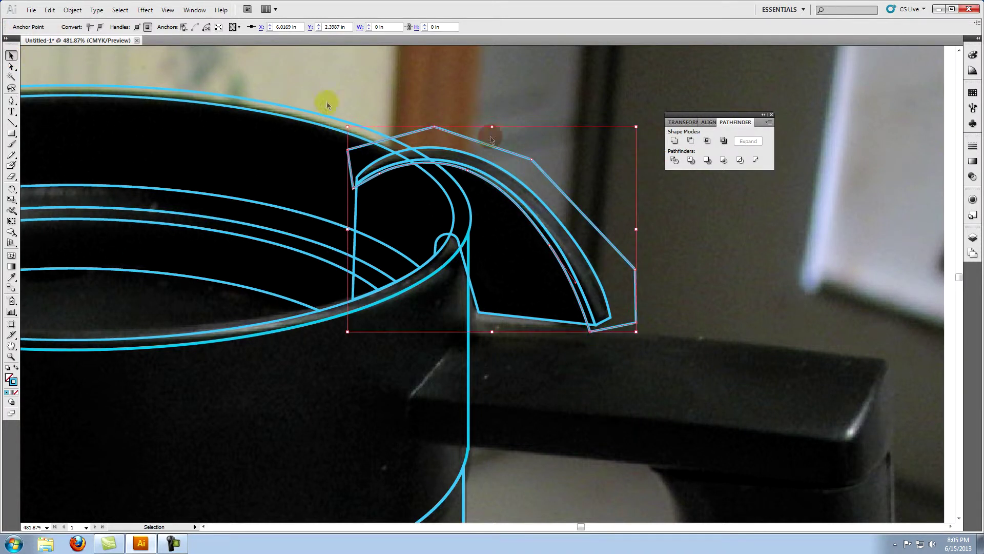
- Divide the lever's edge strip with the second cutting shape, ungroup the pieces, and delete the excess outside the lever
left_click(563, 323, "shift")
left_click(72, 9)
left_click(73, 10)
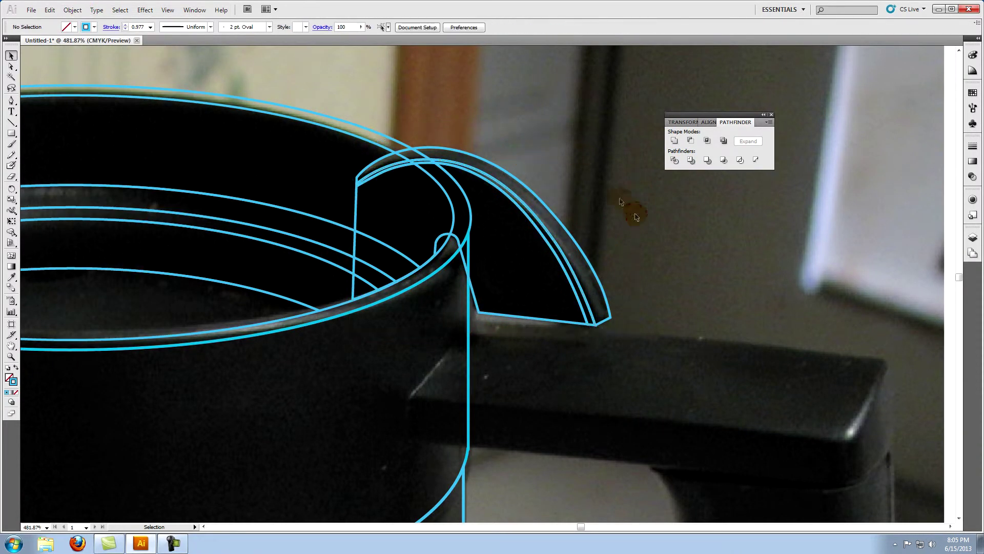
- Trace the handle's horizontal arm with the Pen tool as a closed outline, rounding its outer end and overlapping the lid's side
key("p")
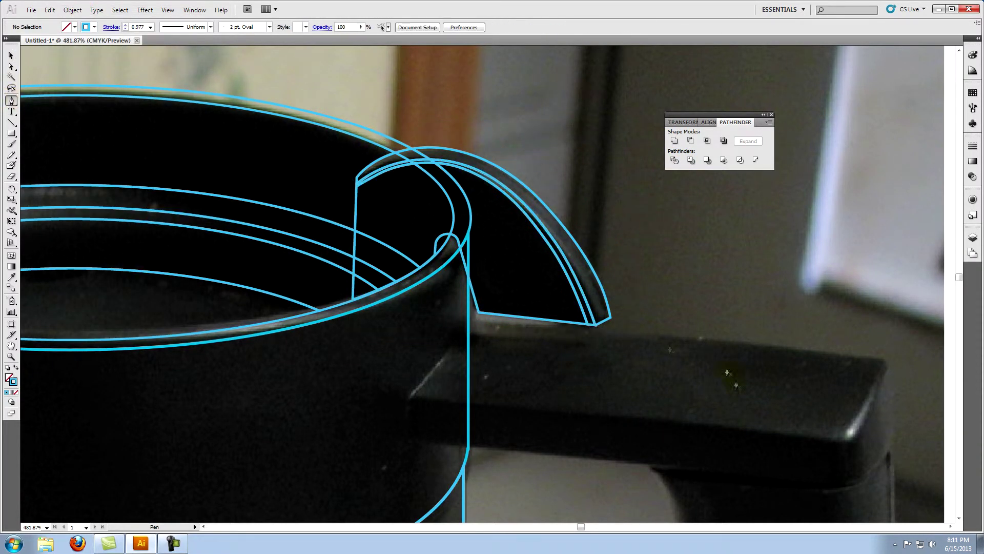
left_click(467, 329)
left_click_drag(880, 355, 885, 455)
mouse_move(843, 484)
left_mouse_down()
mouse_move(656, 466)
mouse_move(862, 478)
mouse_move(854, 483)
left_mouse_up()
key("ctrl+z")
key("ctrl+z")
left_click(410, 440)
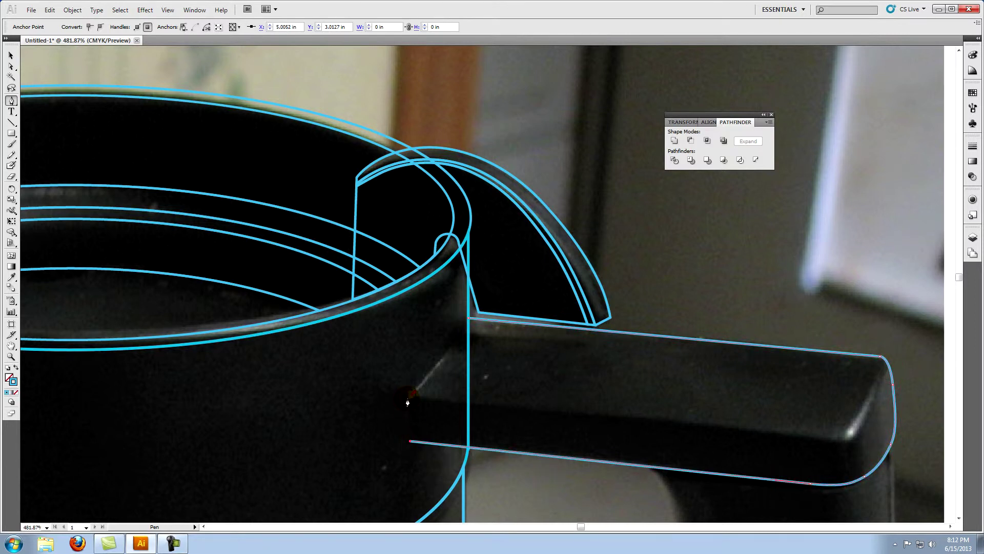
left_click(408, 398)
left_click(467, 318)
left_click(10, 55)
left_click(773, 251)
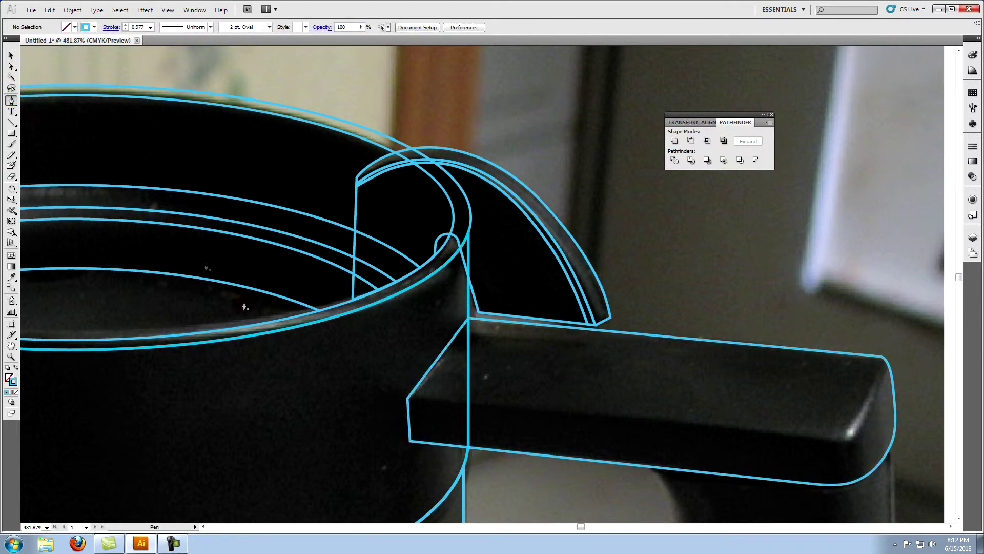
- Draw a closed cutting shape along the front edge of the arm's top face, looping around below and beyond the arm's outer end
left_click(388, 395)
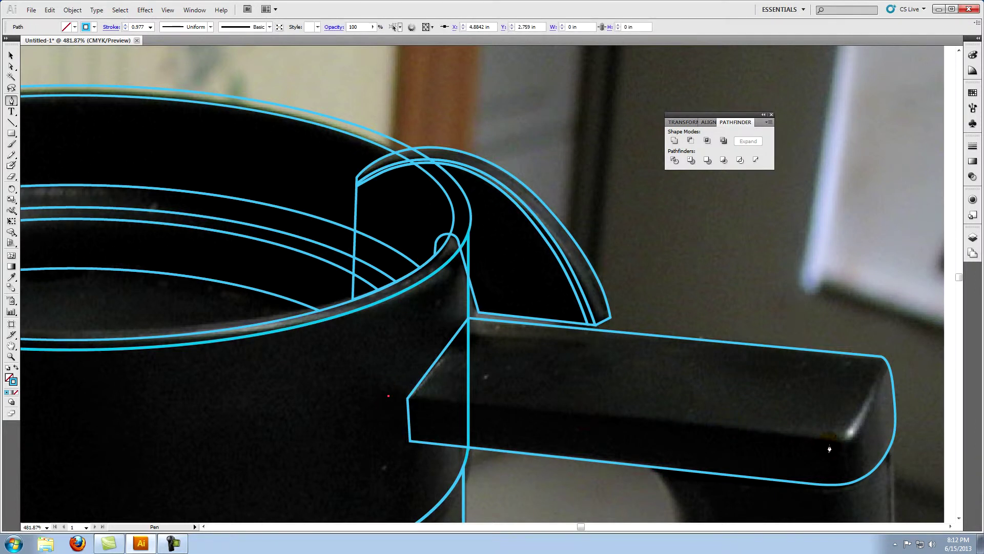
left_click(828, 438)
mouse_move(864, 411)
left_mouse_down()
mouse_move(880, 349)
mouse_move(861, 343)
left_mouse_up()
left_click(885, 336)
left_click(914, 447)
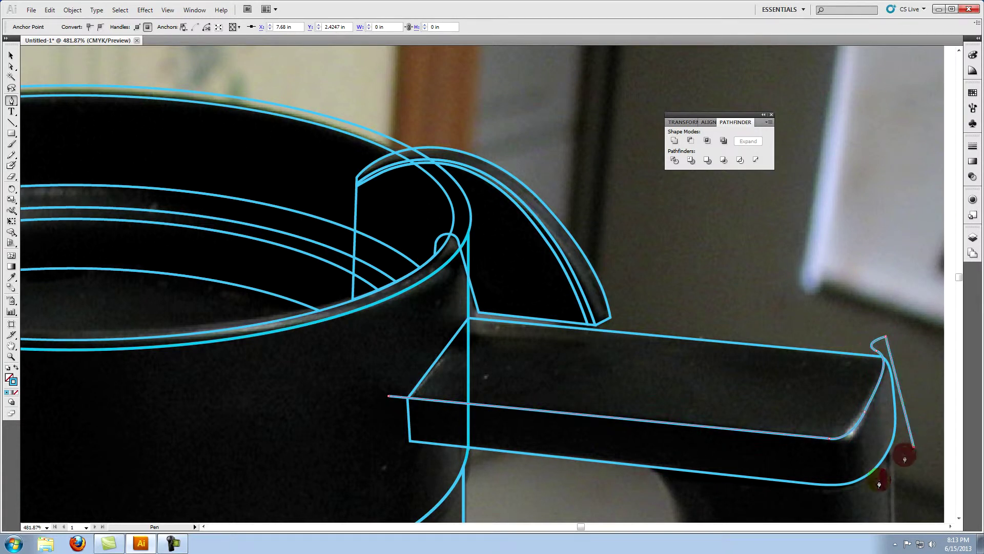
left_click(400, 452)
left_click(388, 395)
- Divide the arm outline with the cutting shape, ungroup the pieces, and delete the excess outside the arm
left_click(11, 55)
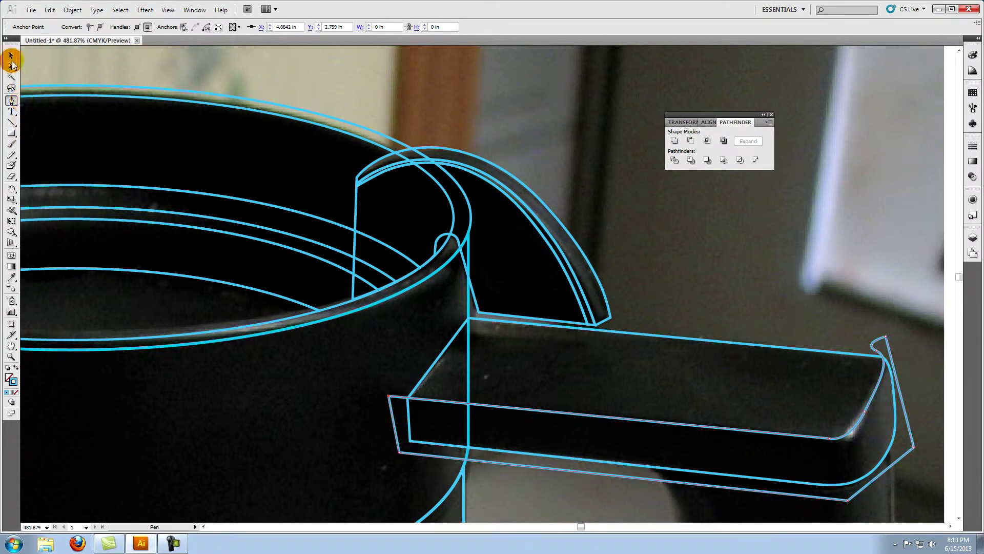
left_click(606, 334, "shift")
left_click(674, 161)
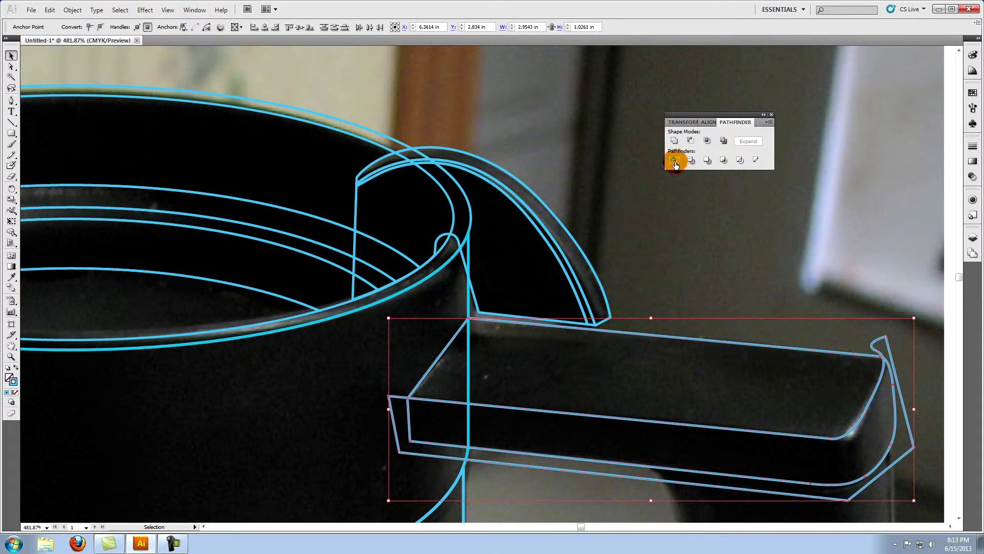
left_click(71, 9)
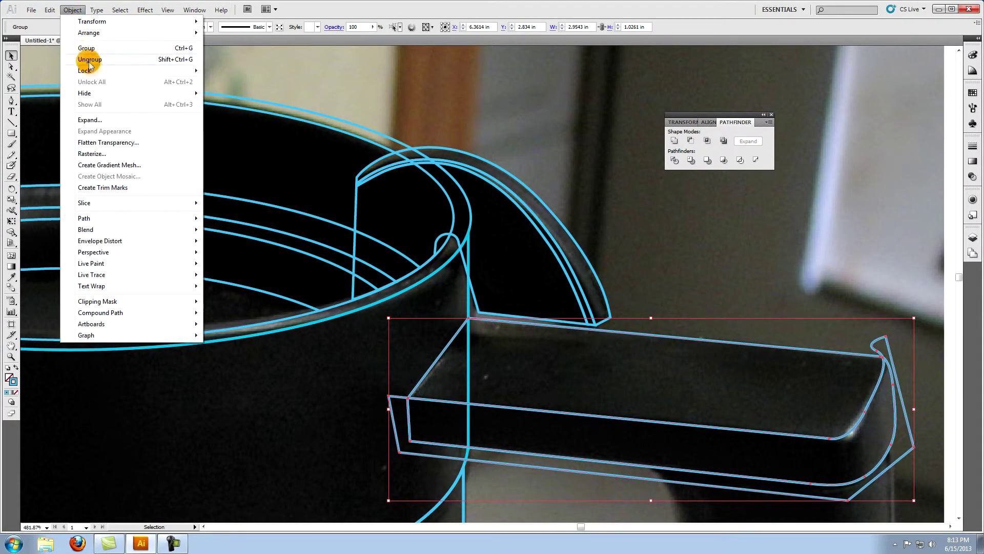
left_click(90, 59)
left_click(708, 273)
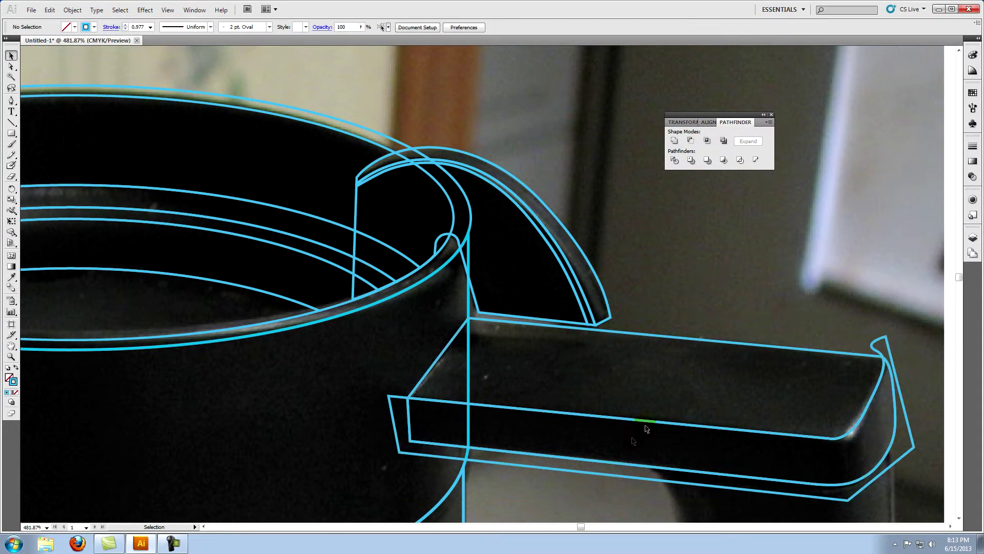
left_click(619, 478)
key("Delete")
- Draw a closed cutting shape with a curved edge across the arm's front corner, looping around outside its outer end
key("p")
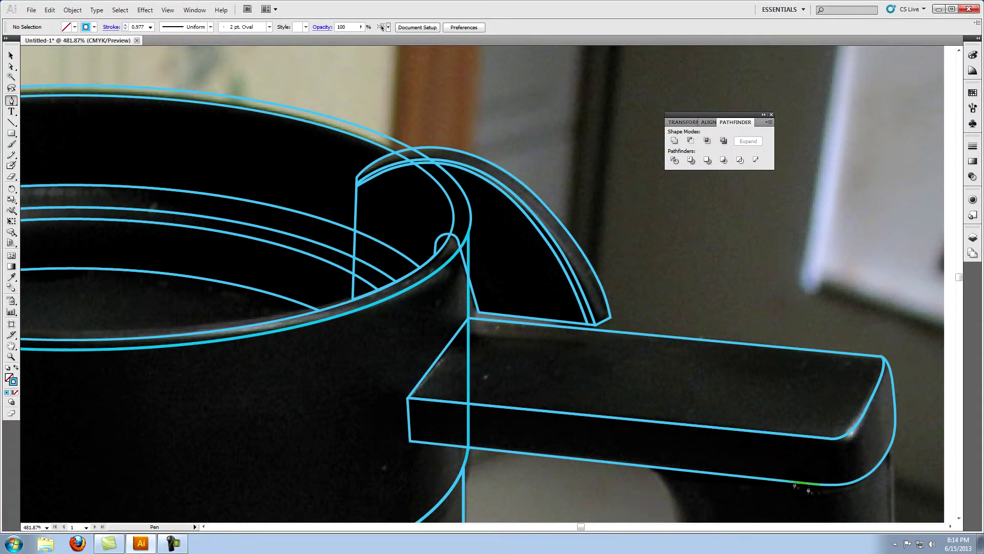
left_click(842, 497)
left_click(848, 468)
left_click(840, 435)
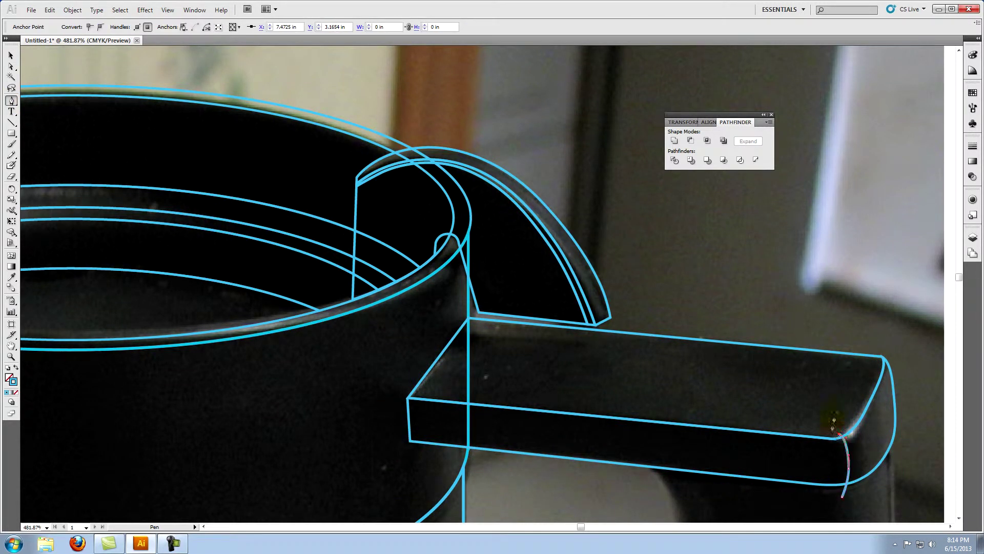
left_click(841, 404)
left_click(877, 334)
left_click(909, 366)
left_click(911, 433)
left_click(896, 466)
left_click(842, 497)
- Divide the arm's front face at the corner with the cutting shape, ungroup the pieces, and remove the excess
left_click(10, 55)
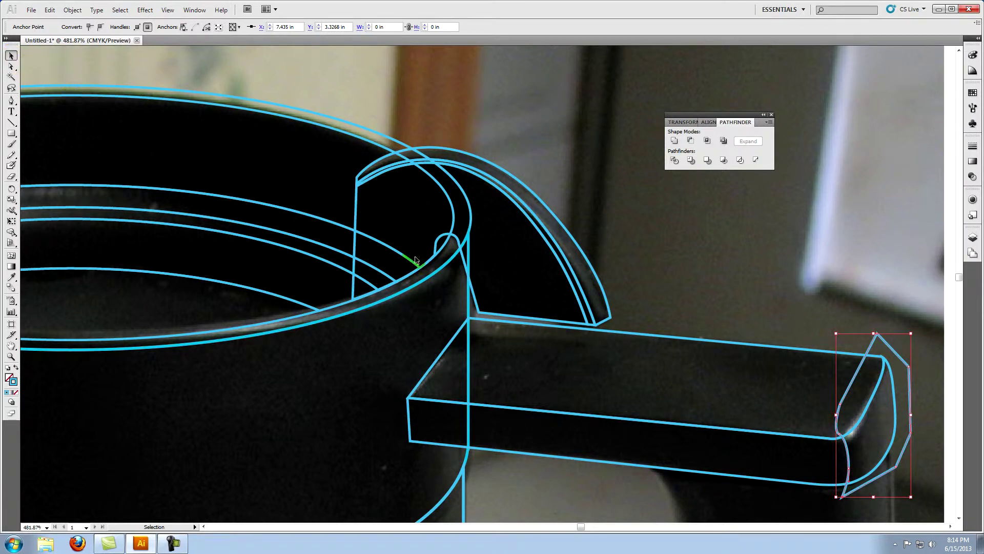
left_click(774, 483, "shift")
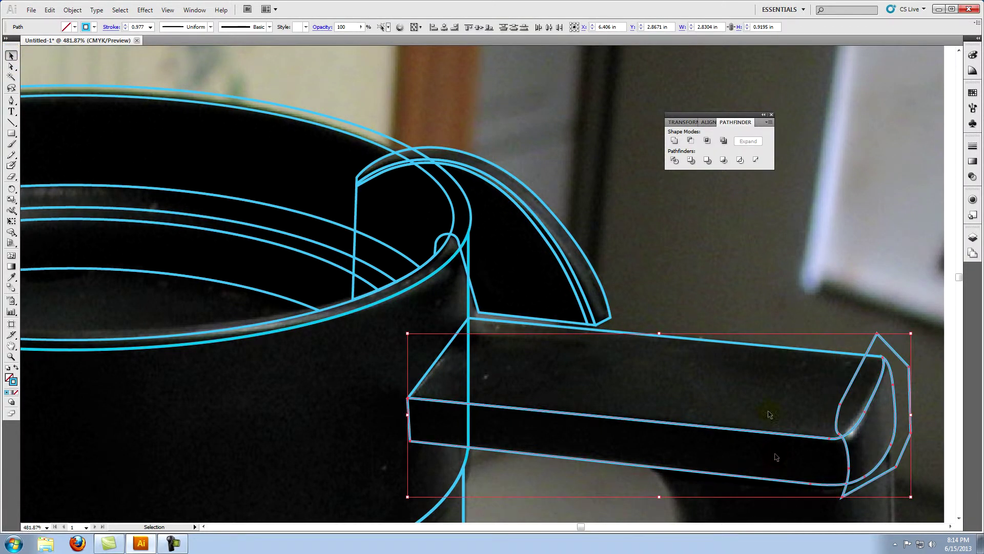
left_click(674, 160)
left_click(81, 14)
left_click(79, 59)
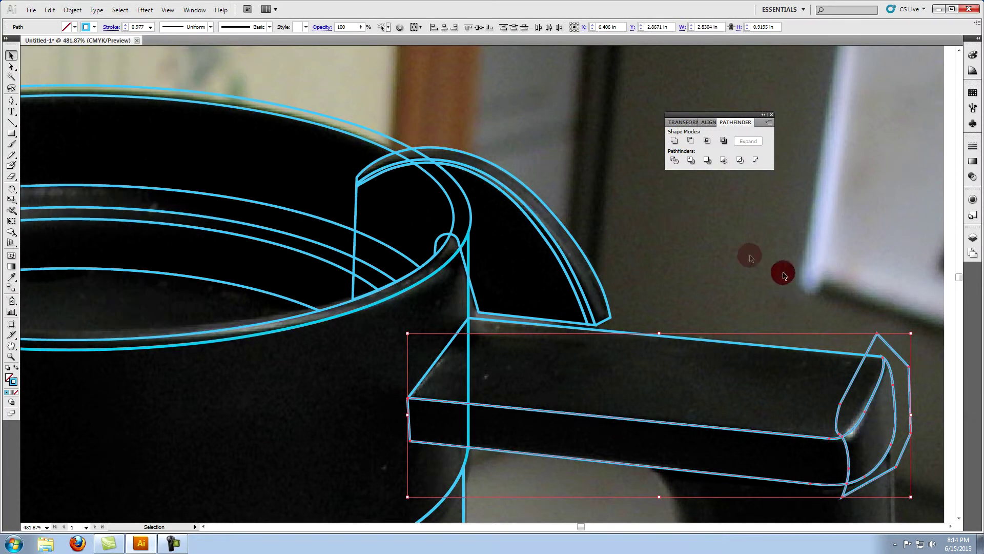
left_click(803, 284)
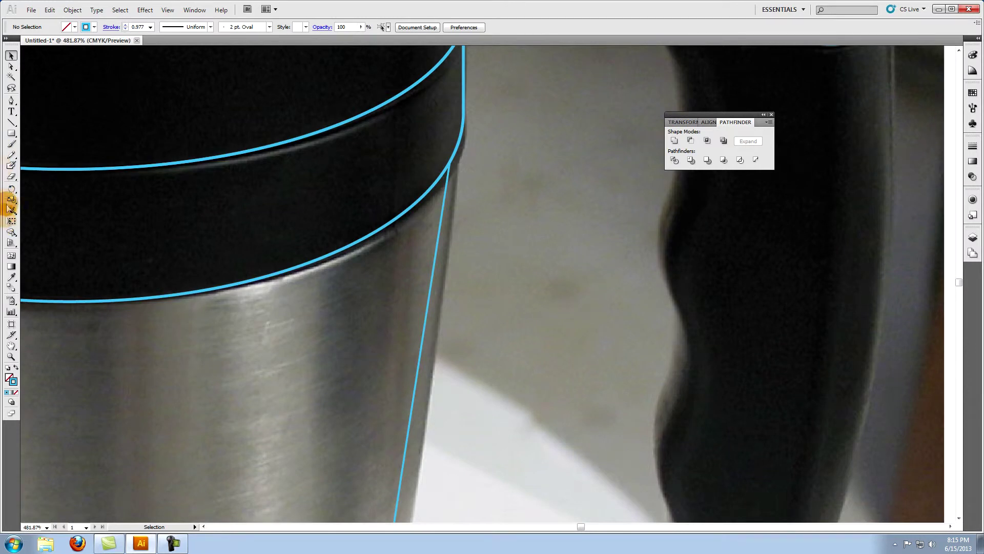
- Trace the handle grip with the Pen tool as a closed outline, following its finger grooves and overlapping the arm's lower edge
left_click(11, 356)
left_click(812, 299, "alt")
left_click(475, 273, "alt")
left_click(475, 272, "alt")
left_click(12, 100)
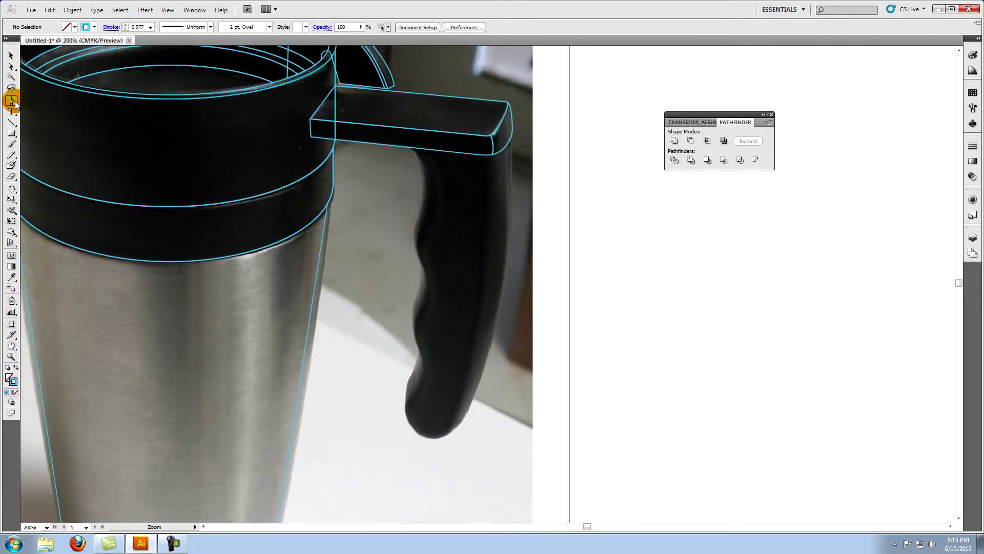
left_click(409, 139)
mouse_move(422, 187)
left_mouse_down()
mouse_move(406, 394)
mouse_move(412, 431)
mouse_move(446, 438)
left_mouse_up()
left_click_drag(473, 400, 499, 305)
key("ctrl+z")
left_click_drag(512, 223, 515, 179)
left_click(510, 132)
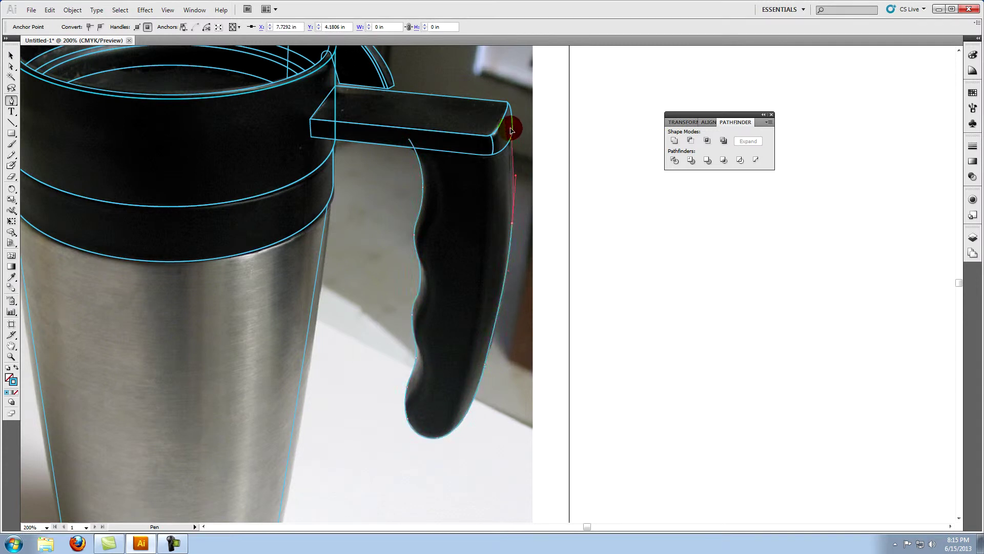
left_click(408, 138)
key("v")
left_click(611, 164)
- Group the arm's front and end faces and bring the group to the front
left_click(386, 152)
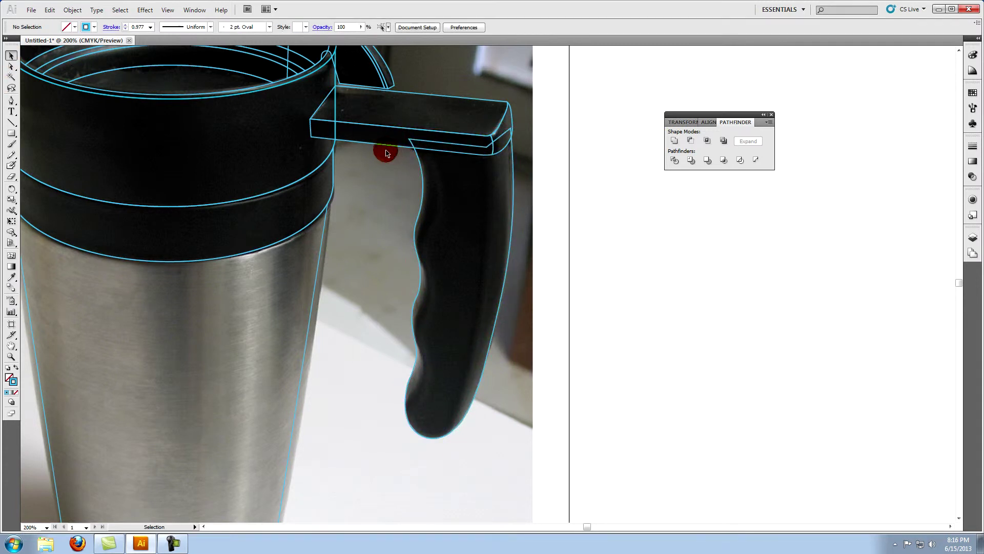
left_click(511, 117)
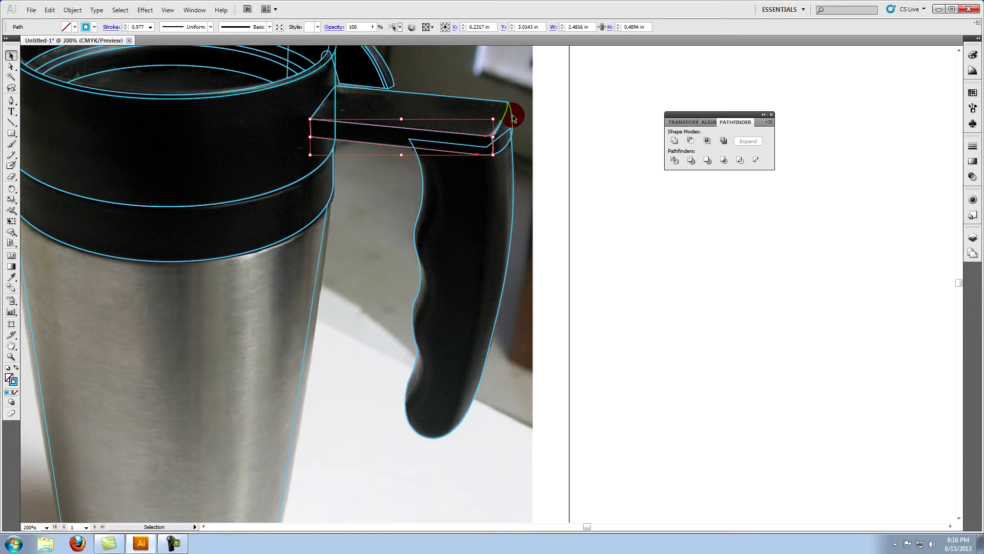
left_click(511, 117, "shift")
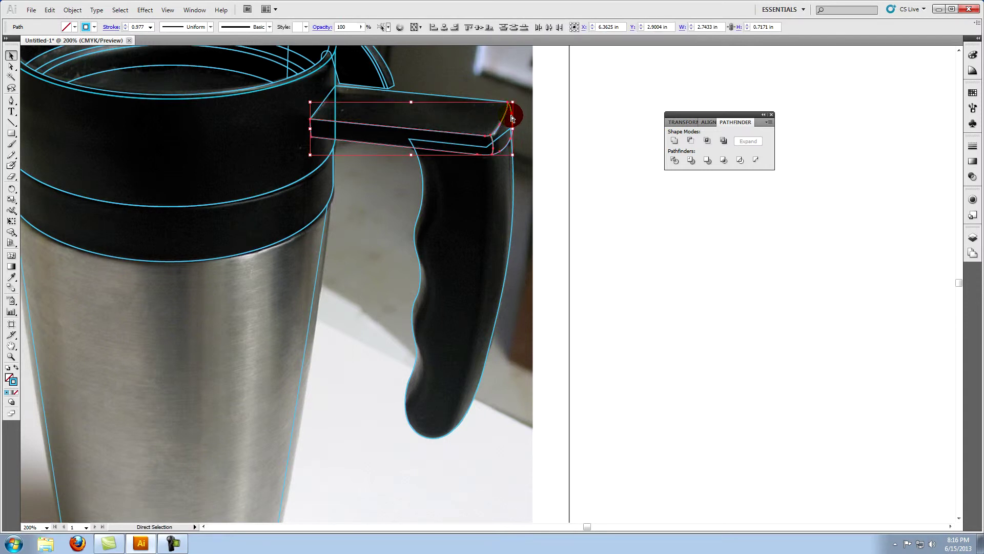
key("ctrl+g")
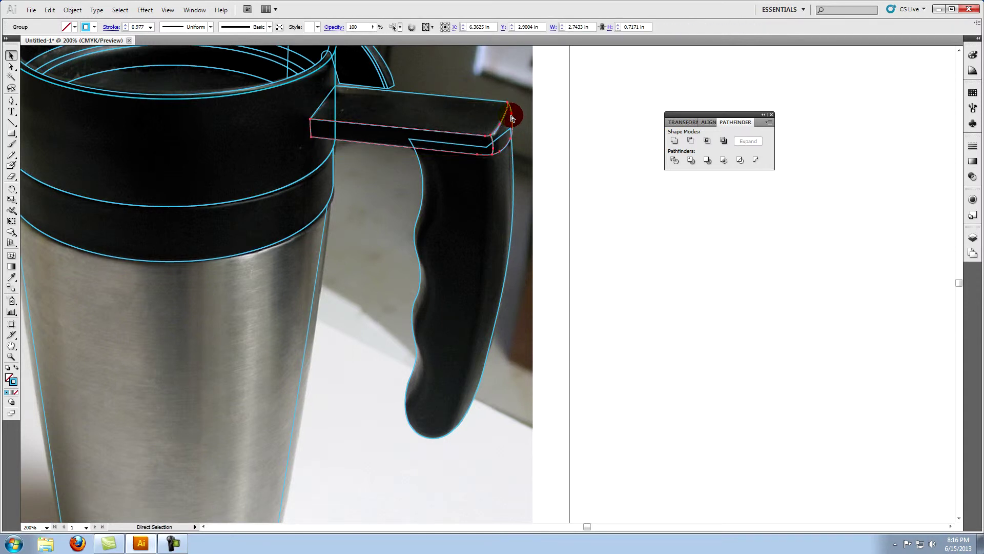
key("v")
left_click(72, 10)
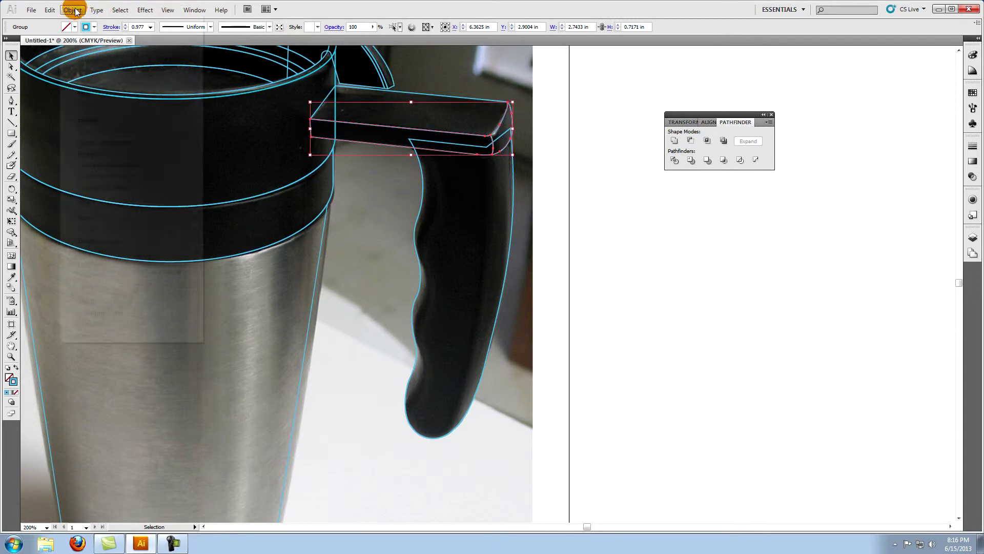
mouse_move(102, 33)
left_click(237, 34)
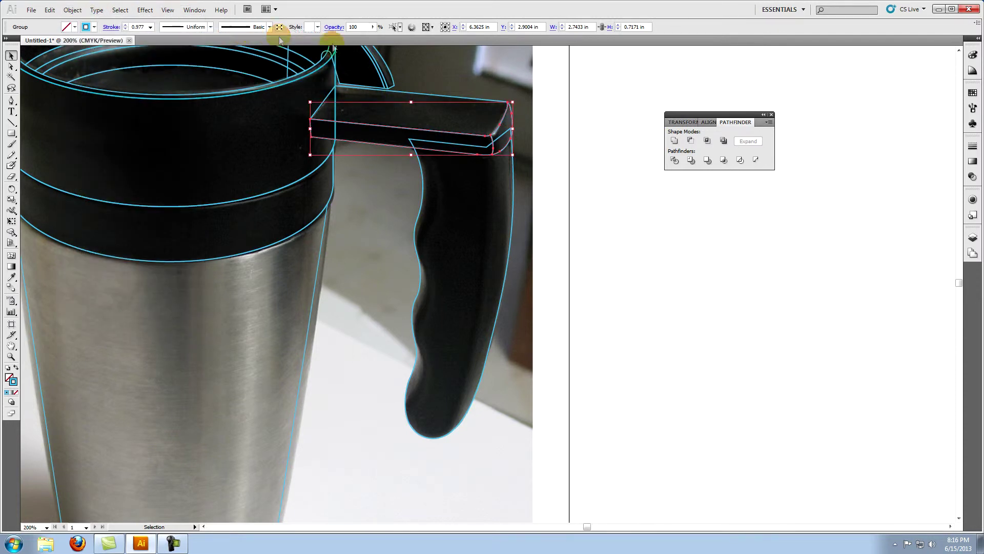
- Subtract the grouped arm faces from the grip outline with Minus Front, keeping a copy of the faces in place
left_click(514, 205, "shift")
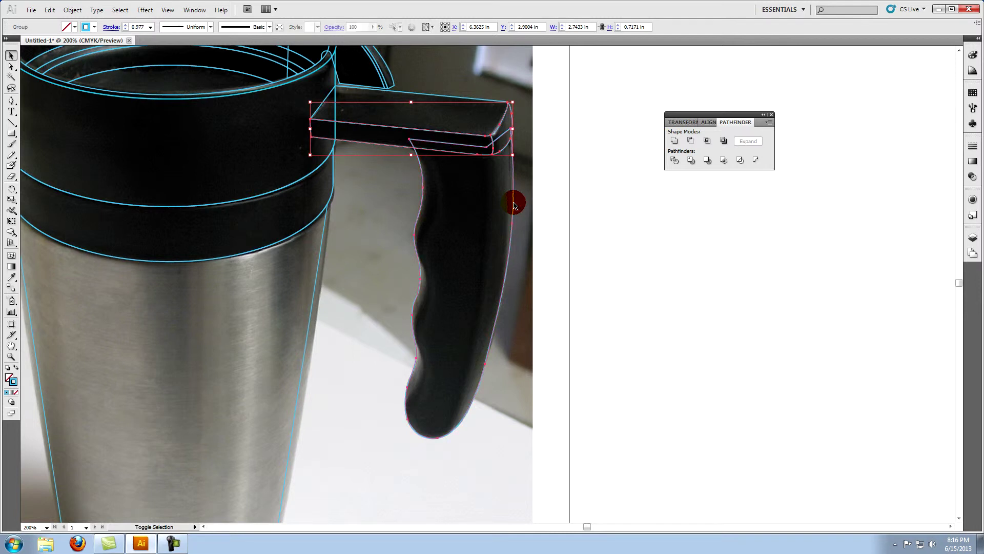
left_click(689, 141)
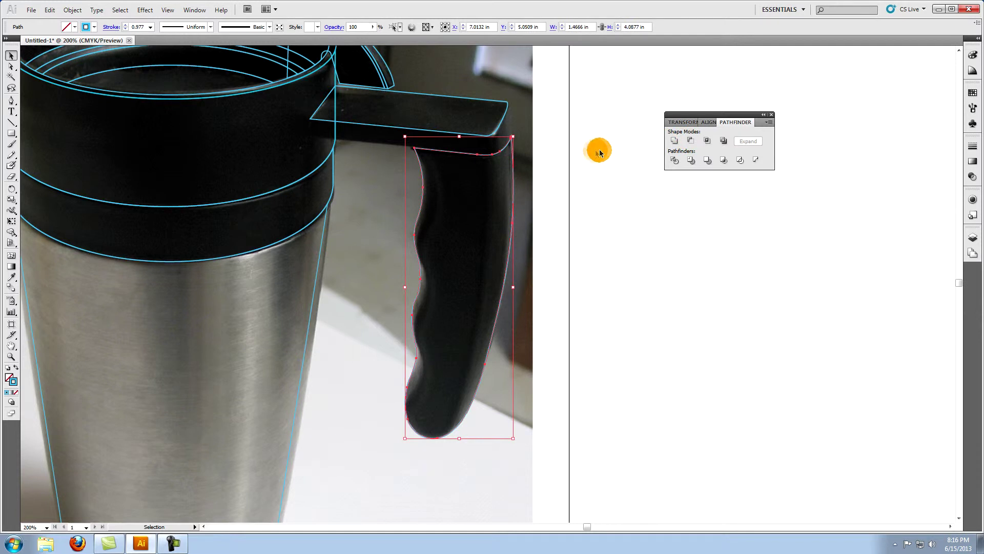
key("ctrl+shift+a")
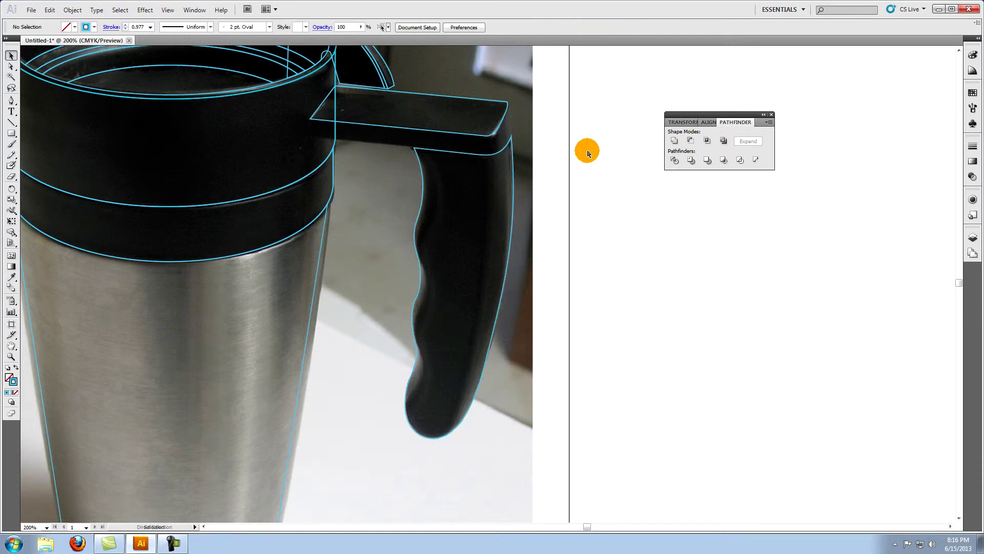
key("v")
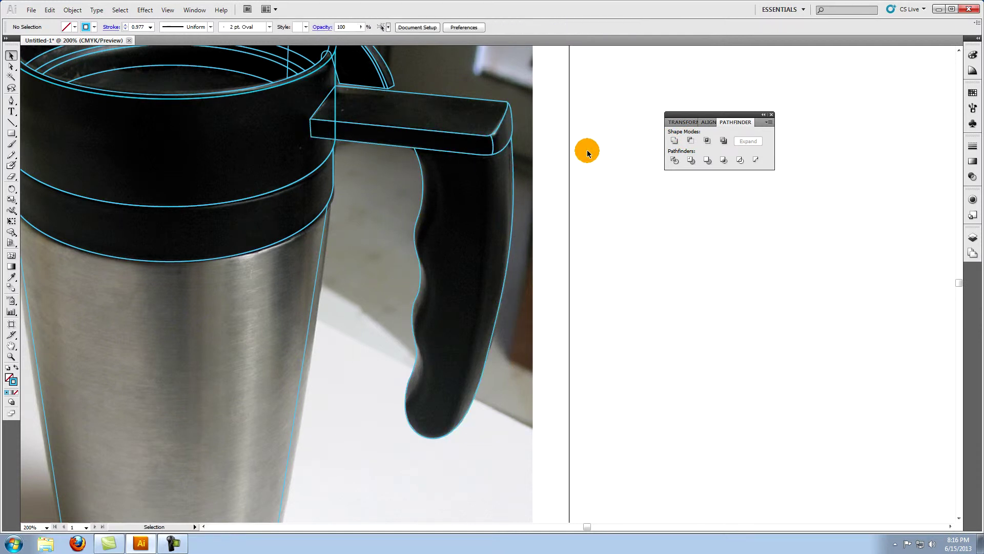
- Ungroup the arm's front and end faces and clear the selection
left_click(495, 149)
left_click(72, 10)
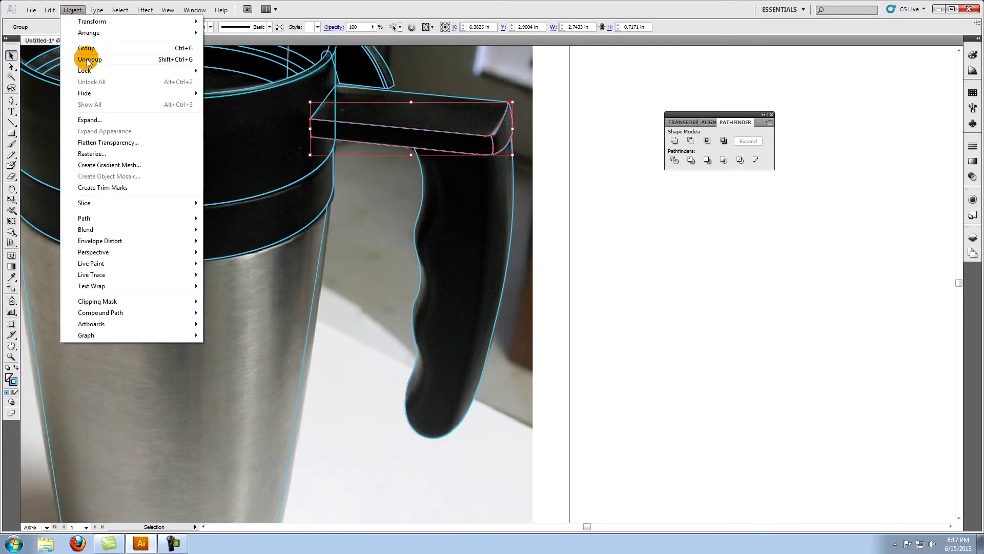
left_click(580, 174)
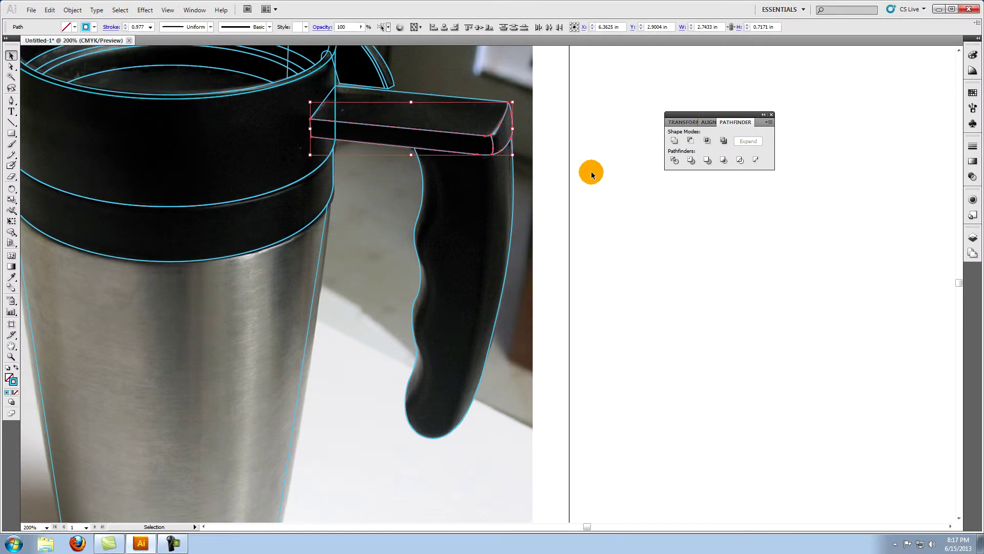
left_click(591, 171)
- Draw a narrow closed strip along the grip's outer side, extending up into the arm and past the grip's lower end
key("p")
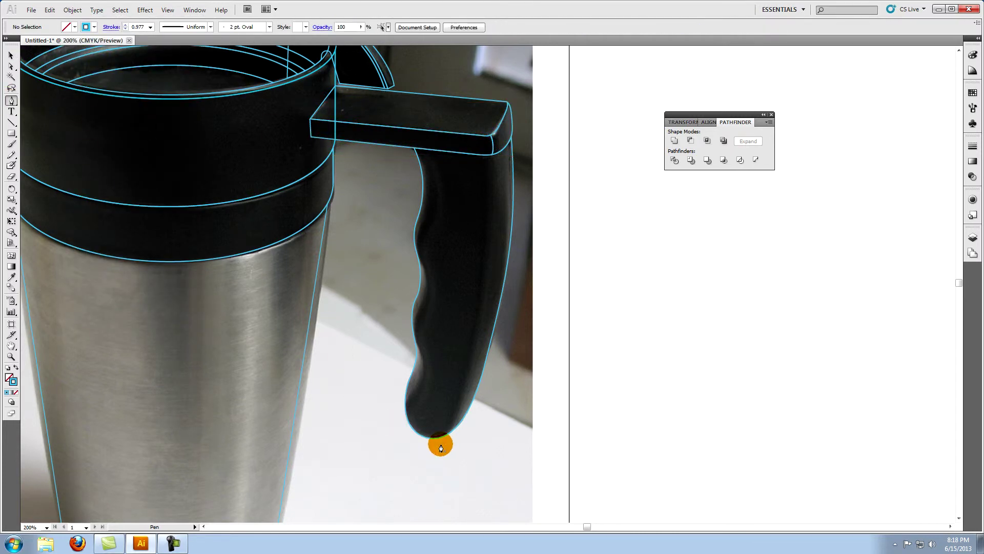
left_click(440, 444)
left_click_drag(476, 351, 486, 306)
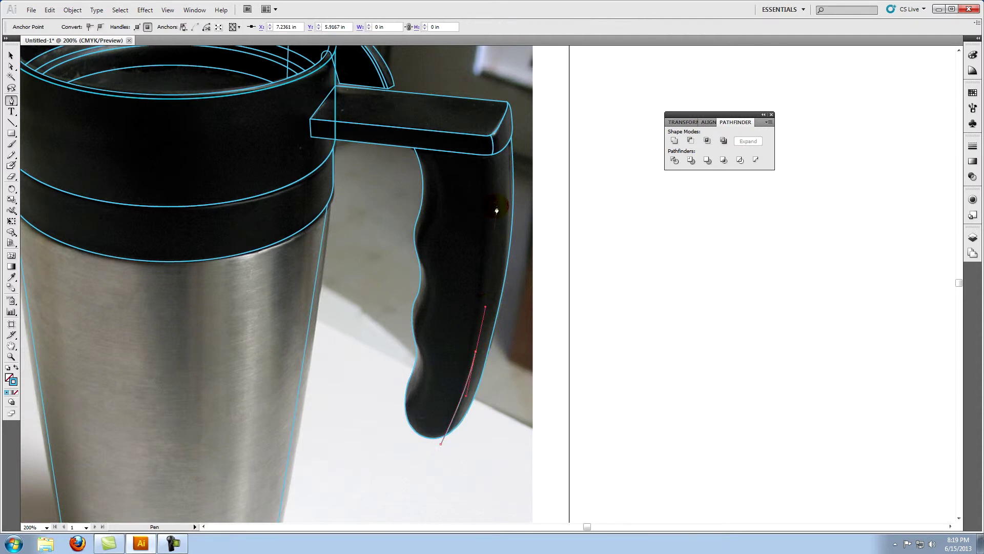
left_click_drag(497, 206, 500, 168)
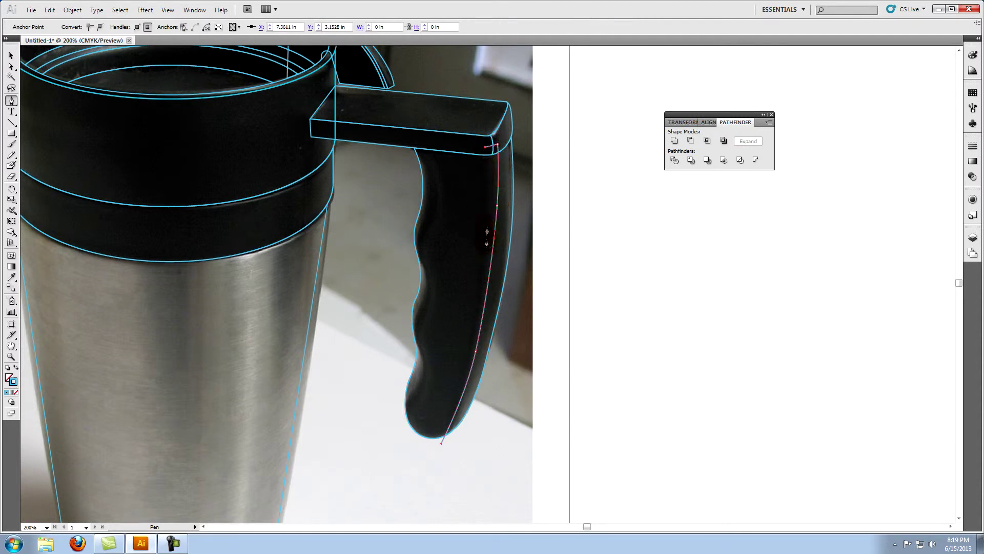
left_click(485, 200)
left_click(484, 229)
left_click(465, 350)
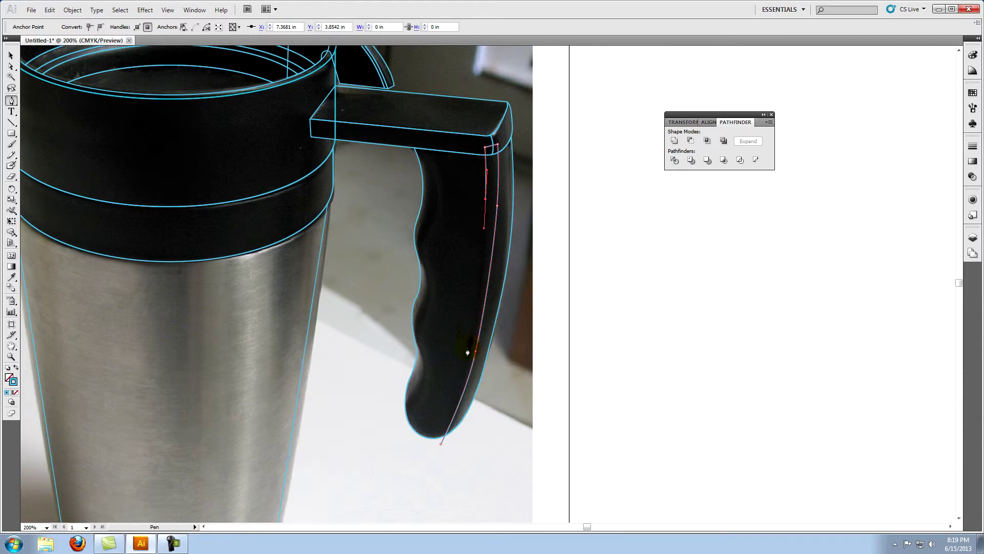
left_click(460, 385)
left_click(440, 443)
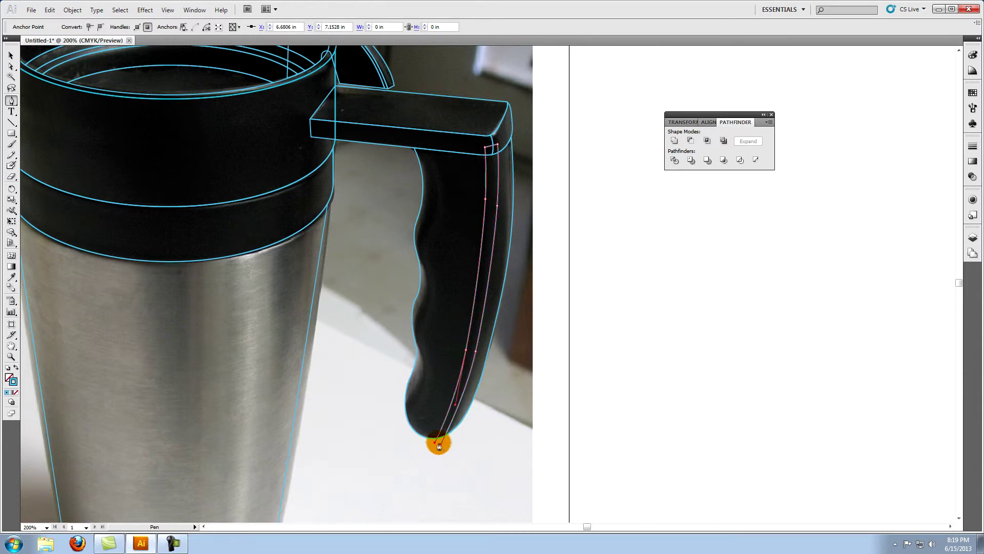
- Divide the grip outline with the narrow strip, ungroup the pieces and delete the strip ends projecting beyond the grip
key("v")
left_click(514, 197, "shift")
left_click(674, 160)
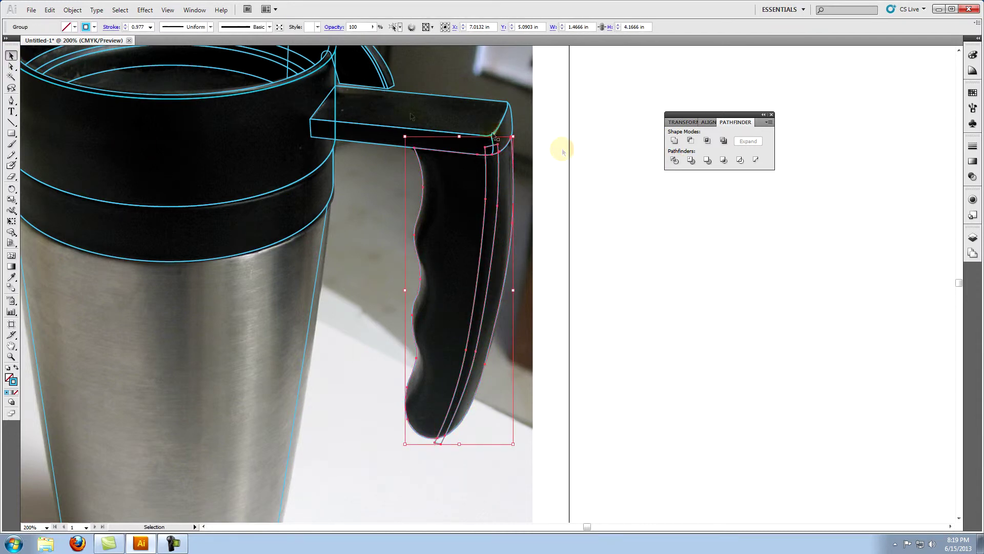
left_click(72, 10)
left_click(80, 61)
left_click(501, 145)
left_click(439, 444)
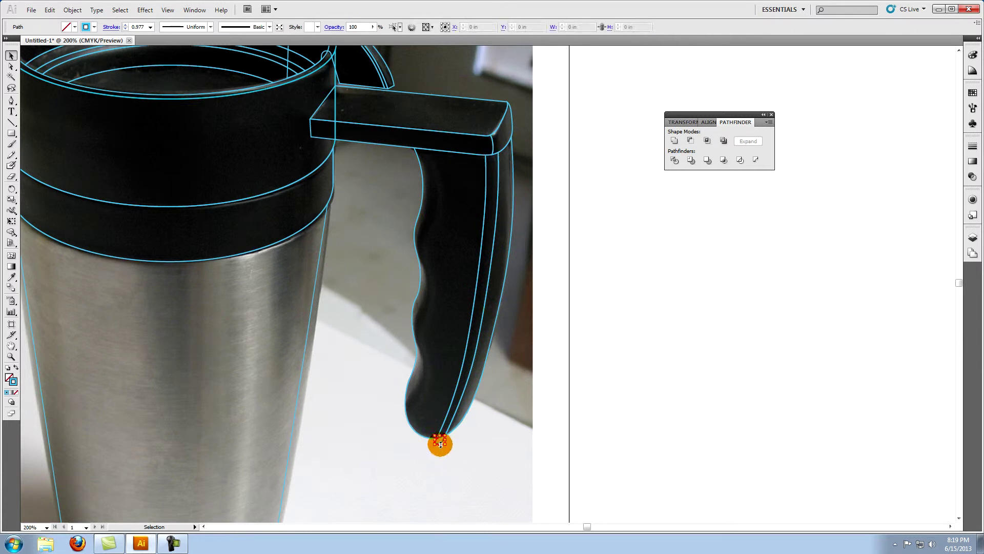
- Draw a closed path up the middle of the grip's outer strip and back around outside the grip's outer edge
key("p")
left_click(441, 445)
left_click(466, 369)
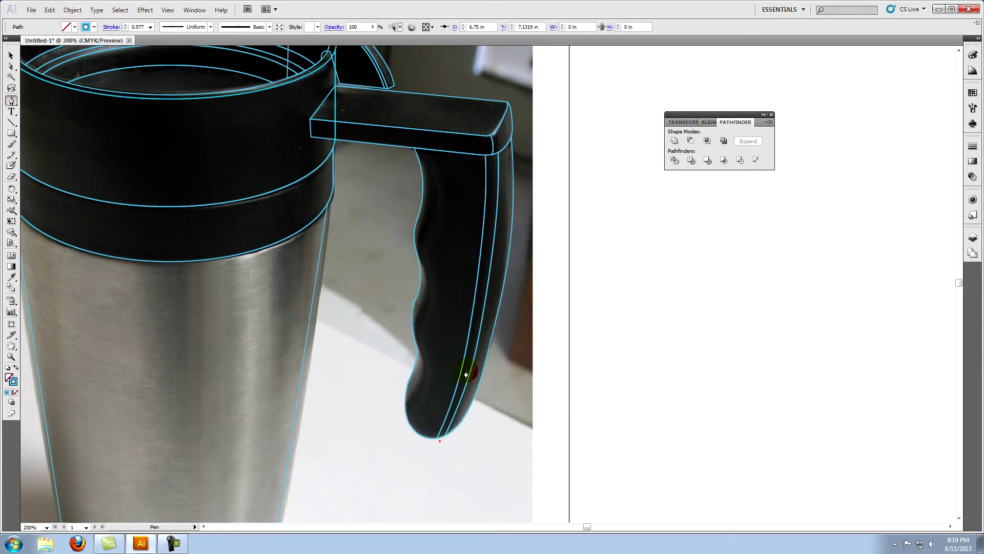
left_click(474, 337)
left_click(482, 289)
left_click(487, 253)
left_click(491, 220)
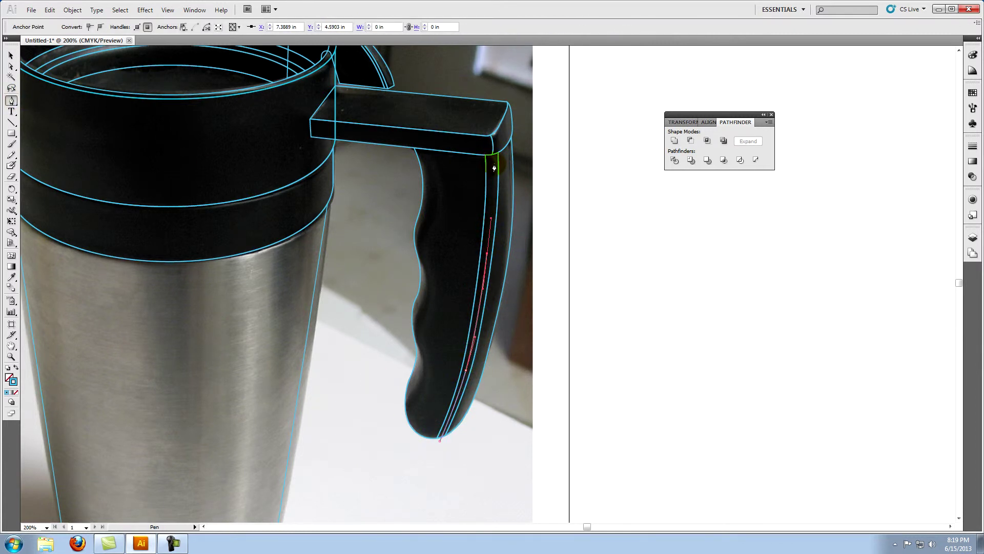
left_click(493, 160)
left_click(493, 110)
left_click(521, 113)
left_click(520, 300)
left_click(465, 449)
left_click(440, 441)
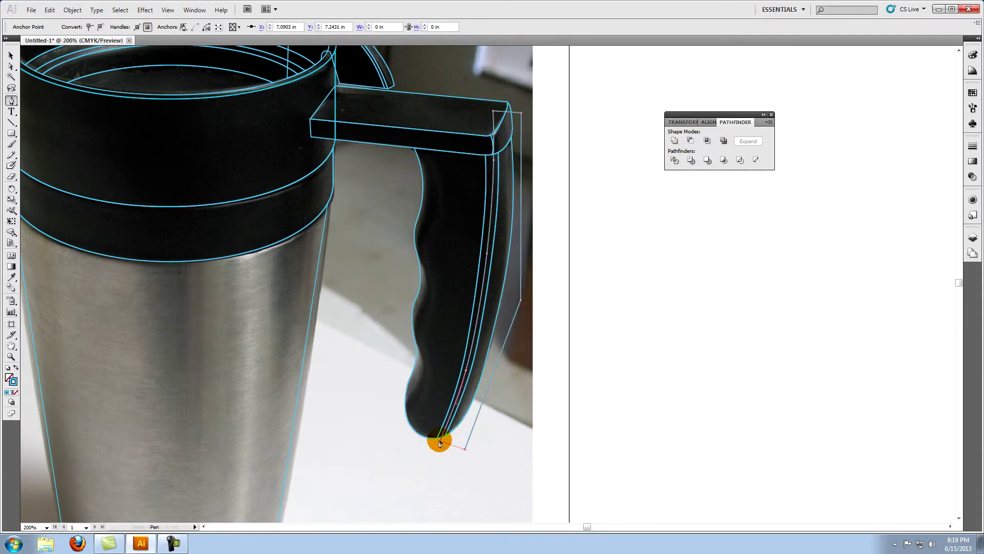
- Divide the outer strip lengthwise with the new path, ungroup the pieces and delete the excess outside the strip
left_click(11, 55)
left_click(497, 154)
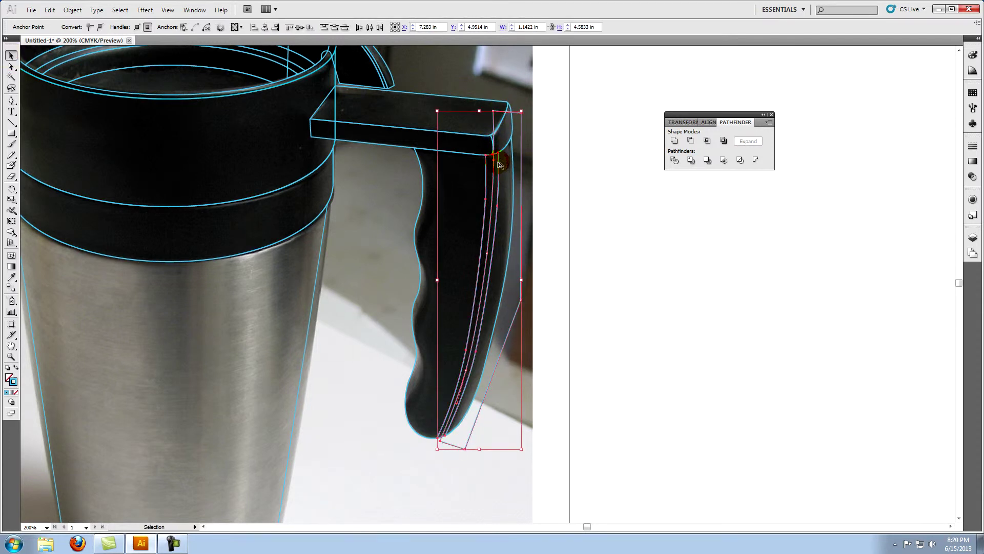
left_click(71, 10)
left_click(82, 58)
left_click(562, 195)
left_click(521, 113)
key("Delete")
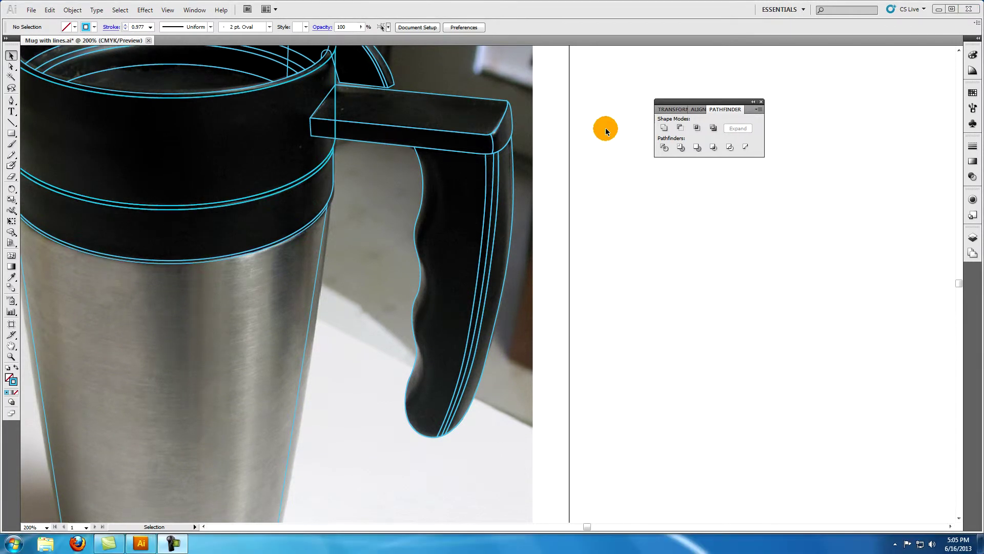
- Draw a closed path following the grip's wavy finger edge just inside it and closing outside the grip, from its lower end into the arm
left_click(11, 101)
left_click(417, 441)
mouse_move(413, 398)
left_mouse_down()
mouse_move(425, 347)
mouse_move(418, 295)
left_mouse_up()
left_click_drag(428, 282, 435, 167)
left_click(425, 134)
left_click(400, 133)
left_click(370, 436)
left_click(416, 441)
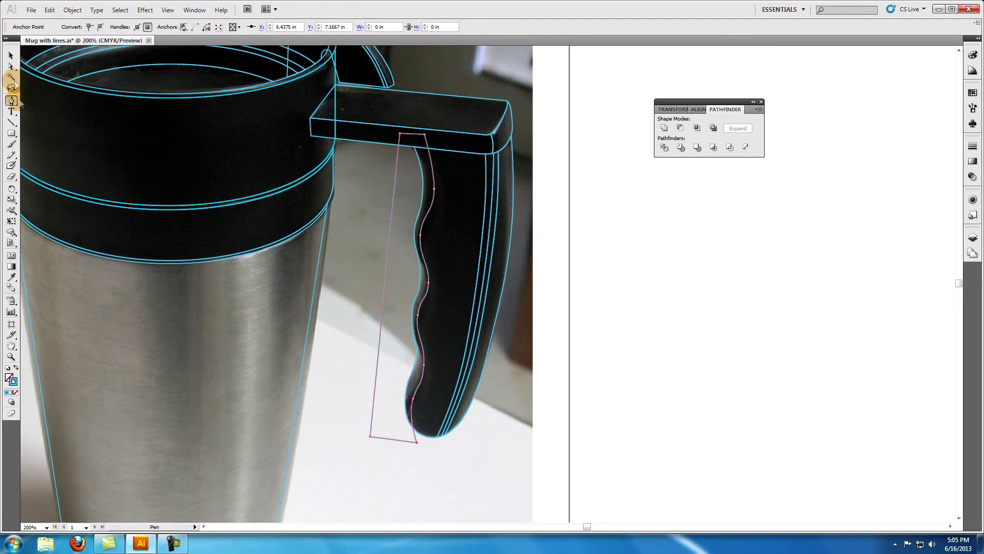
- Try to divide the grip's face with the wavy path, ungroup the result and delete the piece outside the grip
left_click(12, 55)
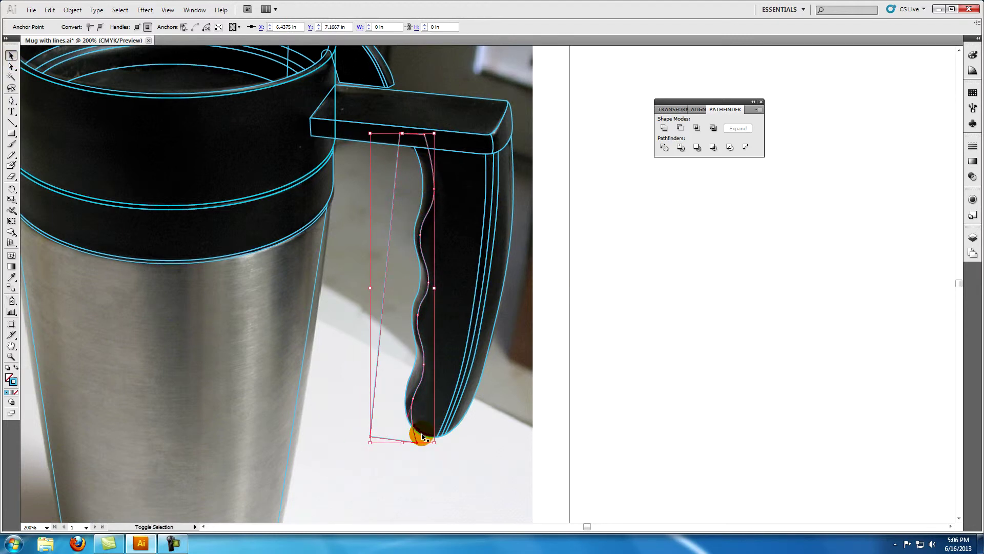
left_click(417, 435, "shift")
left_click(664, 149)
left_click(73, 10)
left_click(80, 59)
left_click(576, 141)
left_click(398, 162)
key("Delete")
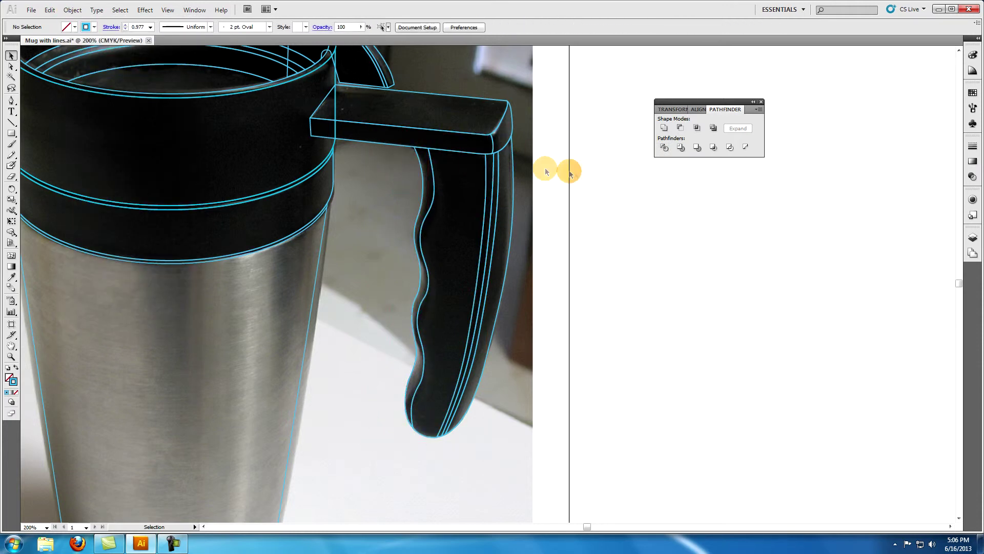
- Undo the deletion, ungrouping and division of the grip's face back to the intact wavy path
key("ctrl+z")
key("Delete")
key("ctrl+z")
key("ctrl+z")
key("ctrl+z")
key("ctrl+z")
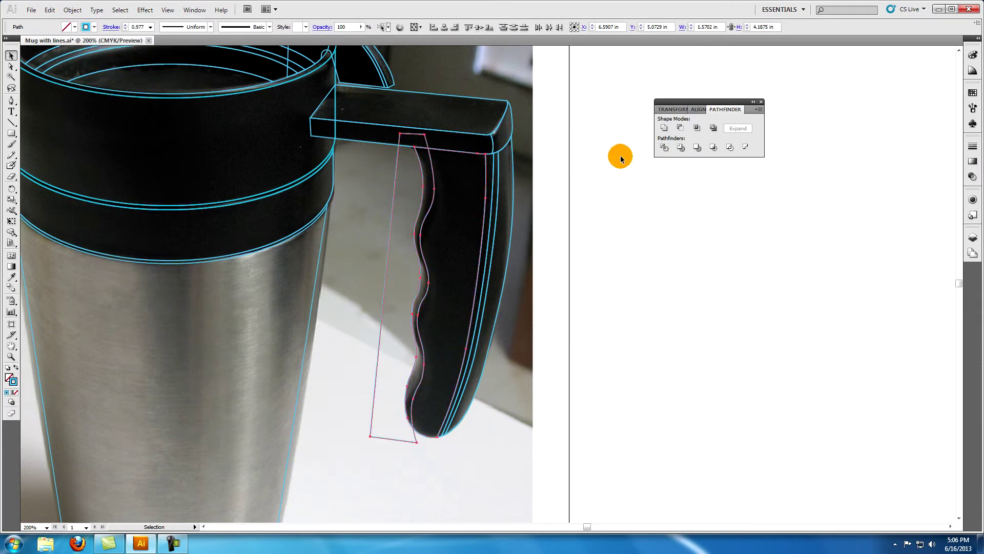
- Copy the wavy path, divide the grip's face with the original, ungroup the pieces and delete the excess outside
left_click(395, 155)
left_click(399, 156)
left_click(418, 273, "shift")
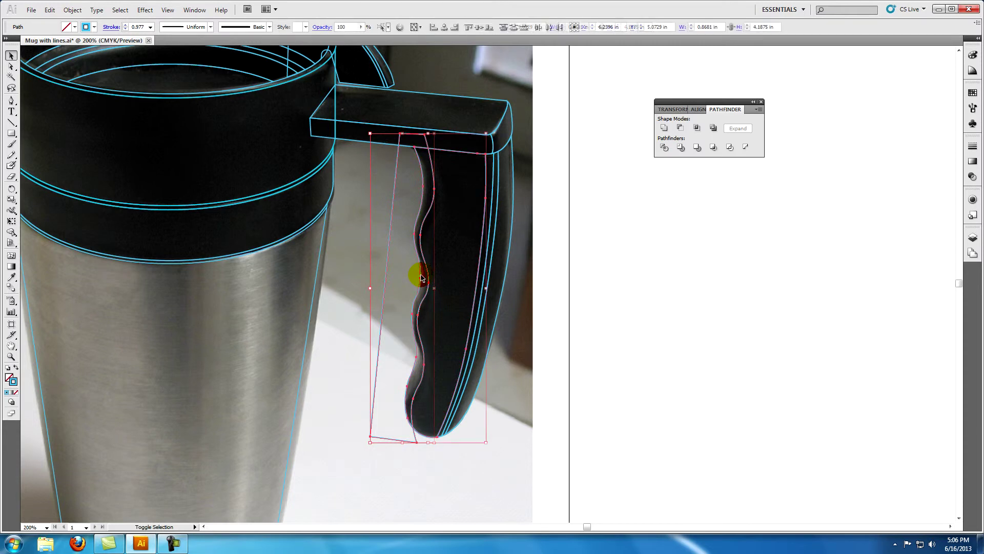
left_click(663, 146)
left_click(72, 10)
left_click(80, 59)
left_click(574, 156)
left_click(396, 172)
key("Delete")
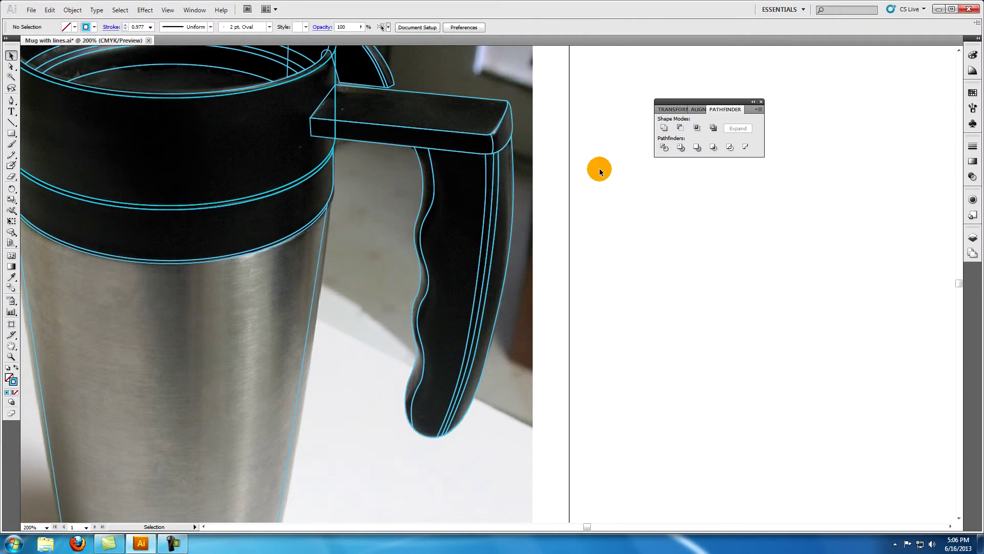
- Paste the wavy path in place, nudge it slightly right and down, and split the grip's face along it
key("ctrl+f")
key("Right")
key("Right")
key("Right")
key("Right")
key("Right")
key("Down")
key("Down")
key("Down")
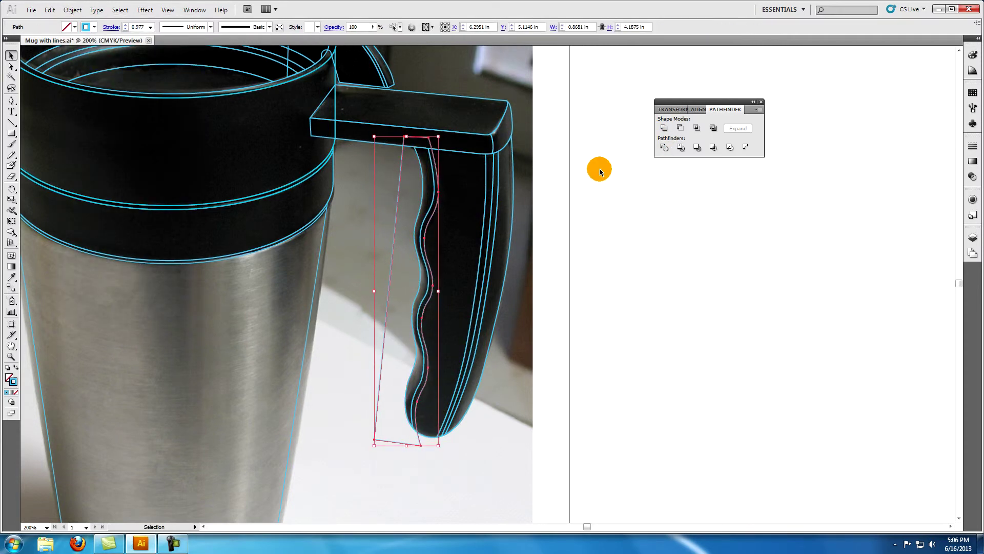
left_click(430, 440)
left_click(589, 194)
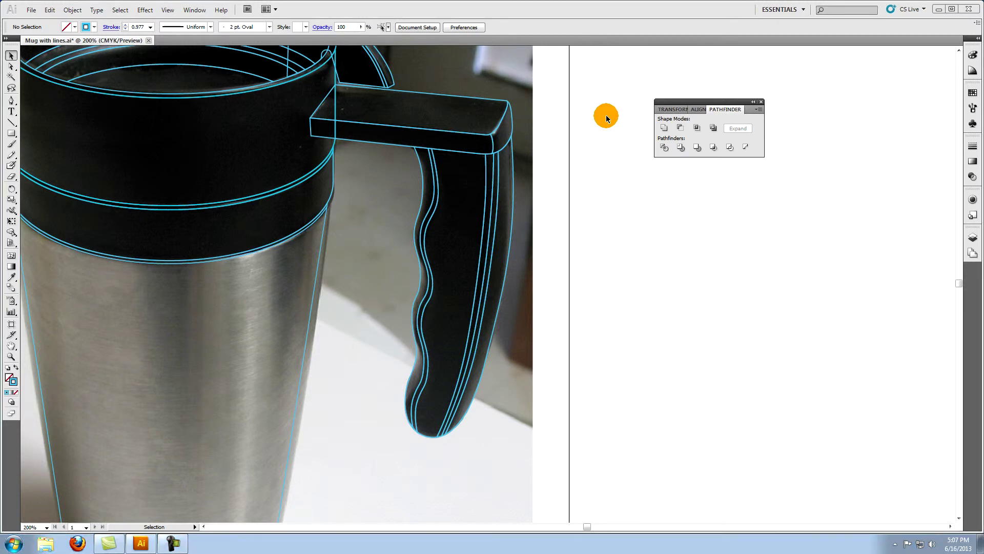
- Close the Pathfinder panel and arrange the Color, Swatches, Stroke and Gradient panels as a floating column beside the artboard
left_click(761, 101)
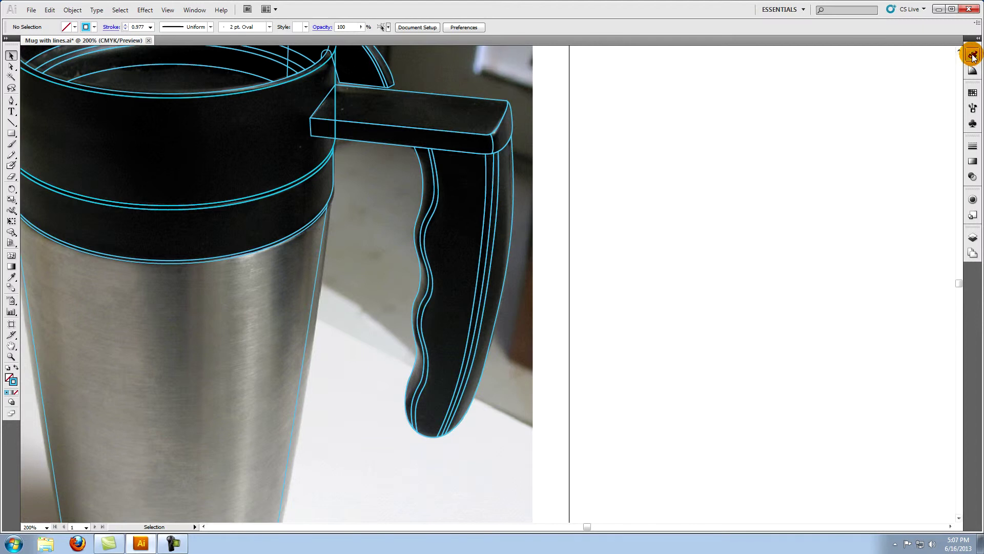
left_click_drag(972, 56, 704, 90)
left_click(704, 86)
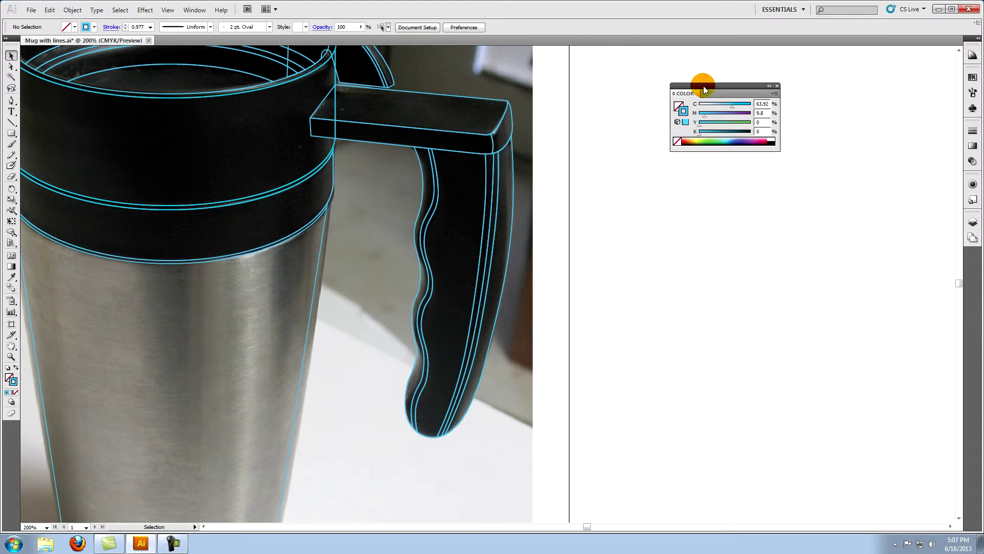
left_click(972, 77)
left_click_drag(872, 65, 691, 158)
left_click(971, 113)
left_click_drag(867, 112, 685, 232)
mouse_move(872, 112)
left_mouse_down()
mouse_move(753, 348)
mouse_move(687, 397)
left_mouse_up()
left_click_drag(712, 85, 711, 58)
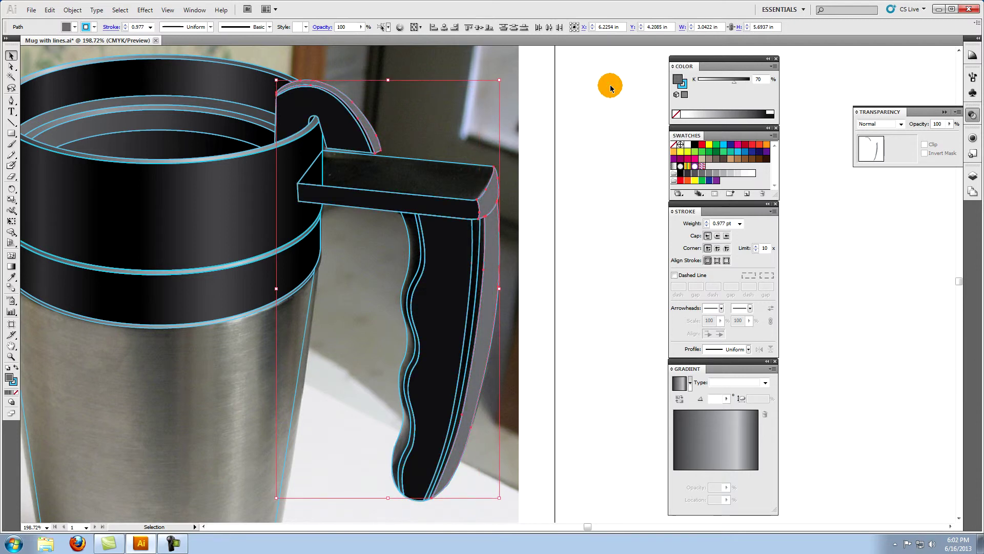
key("ctrl+z")
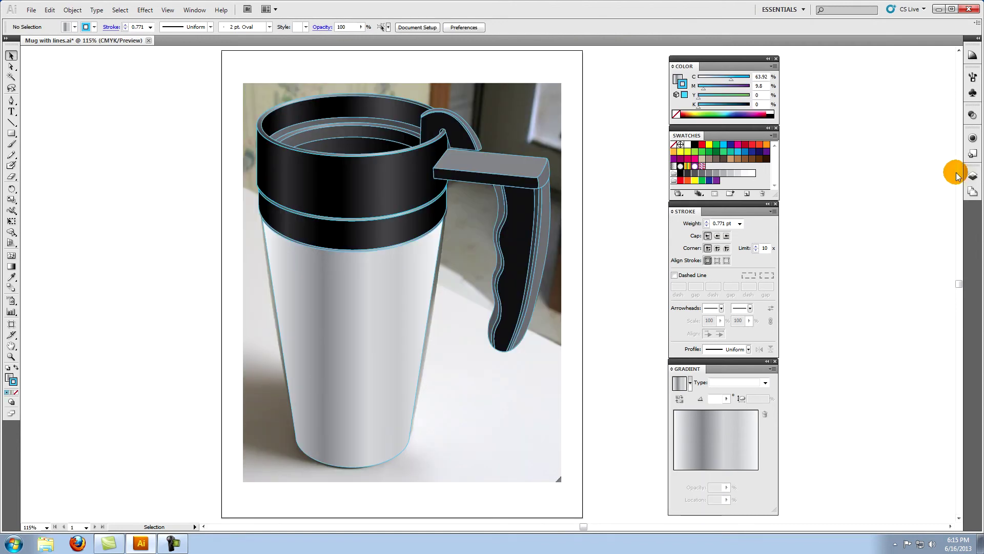
- Delete the layer containing the mug photo, keeping the vector artwork on Layer 2
left_click(972, 176)
left_click_drag(906, 193, 945, 233)
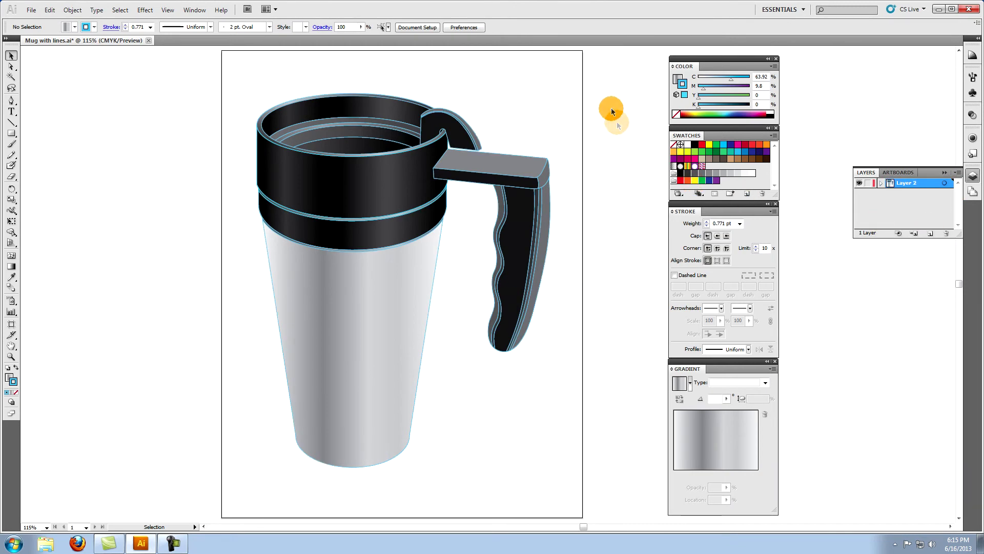
- Duplicate all the mug shapes in place and give the front copy no fill and a 50% black stroke
left_click_drag(201, 76, 600, 492)
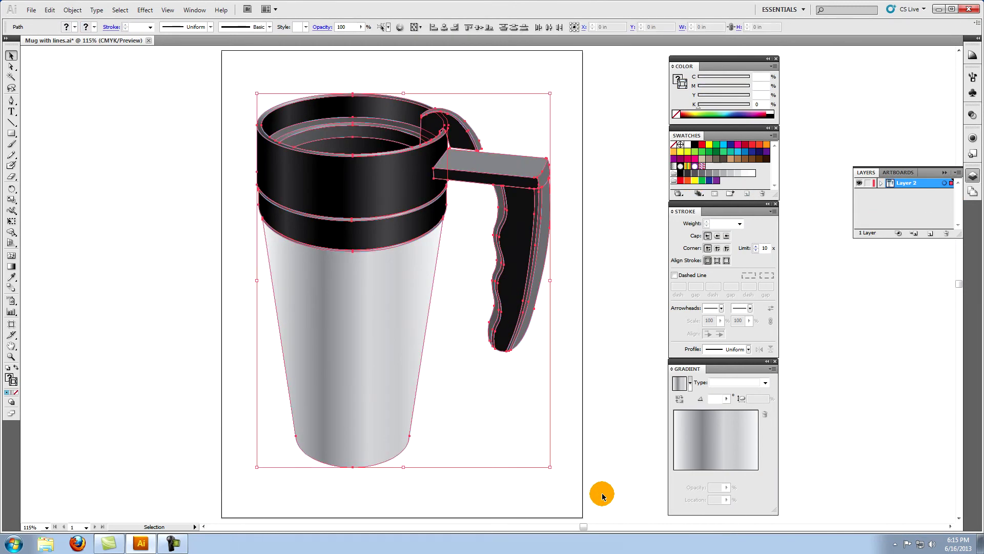
left_click(624, 108)
key("ctrl+a")
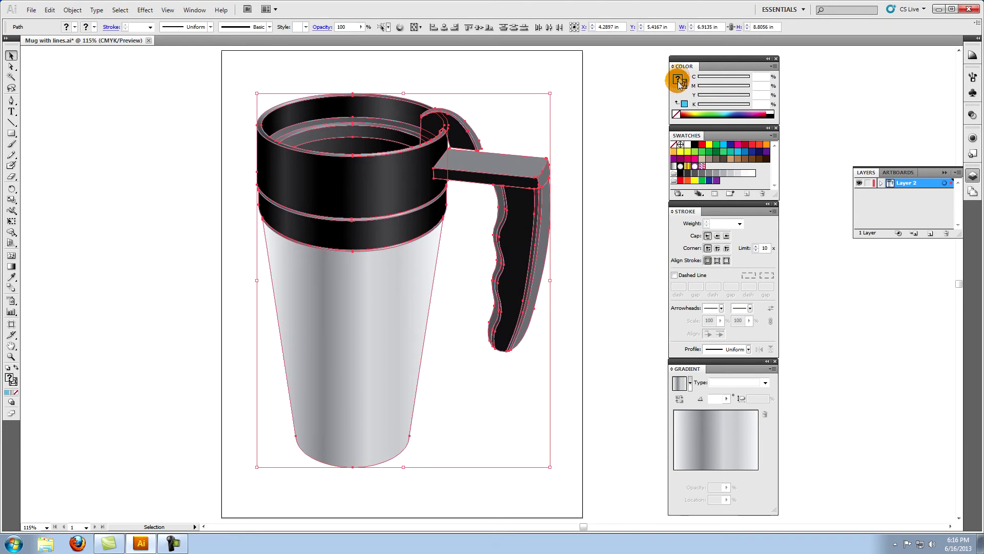
left_click(676, 115)
left_click(683, 85)
left_click(770, 116)
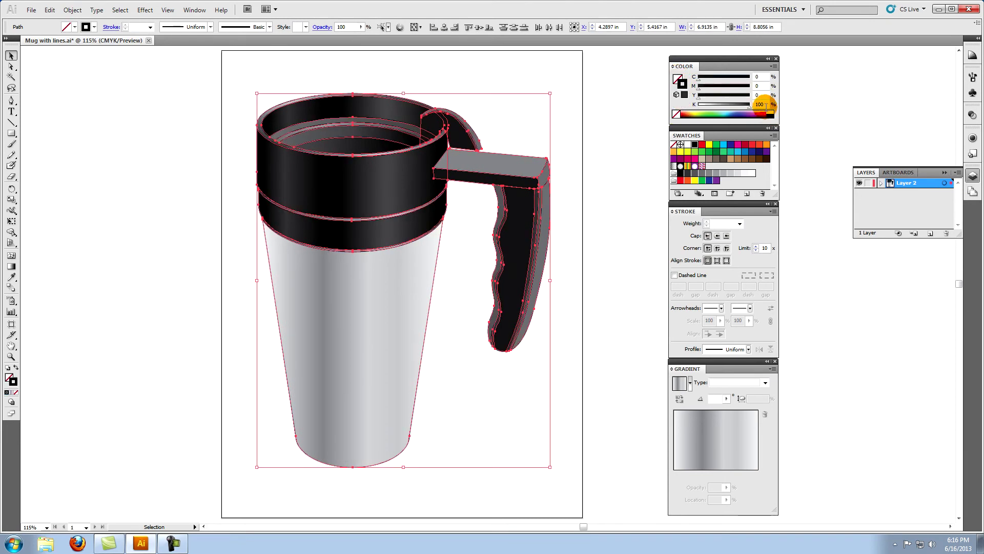
left_click_drag(764, 104, 754, 105)
left_click(607, 113)
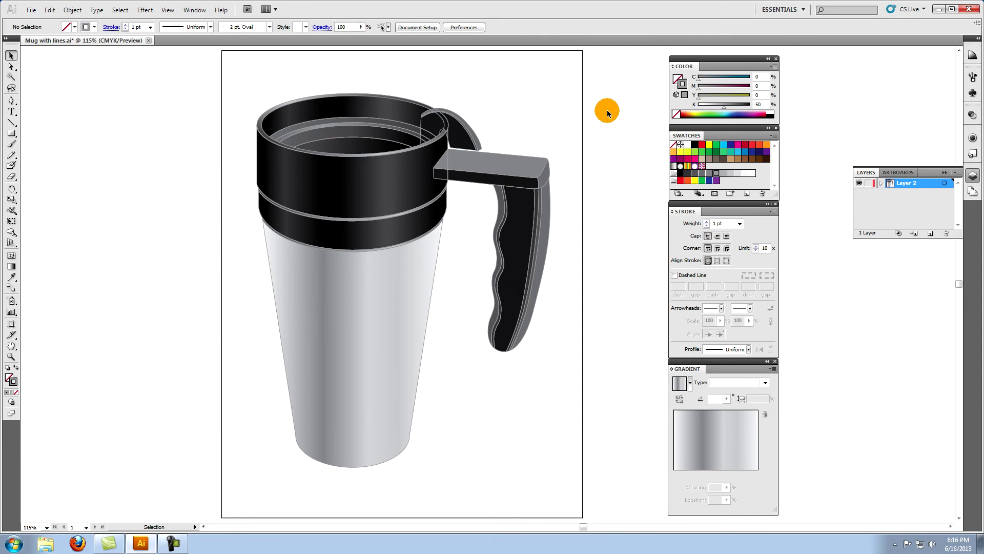
- Delete the redundant ellipse outlines inside the lid opening
left_click(408, 101)
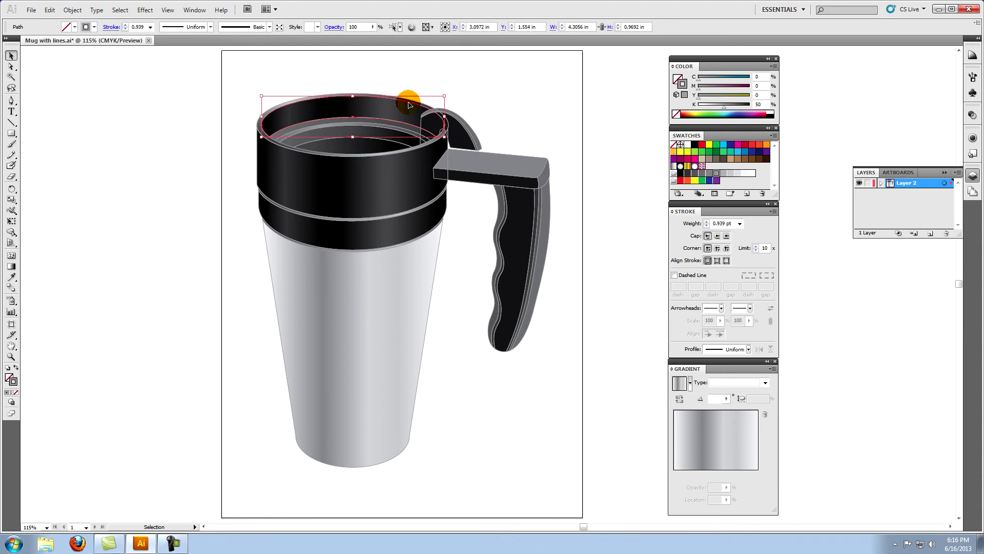
key("Delete")
left_click(397, 122)
key("Delete")
left_click(390, 137)
key("Delete")
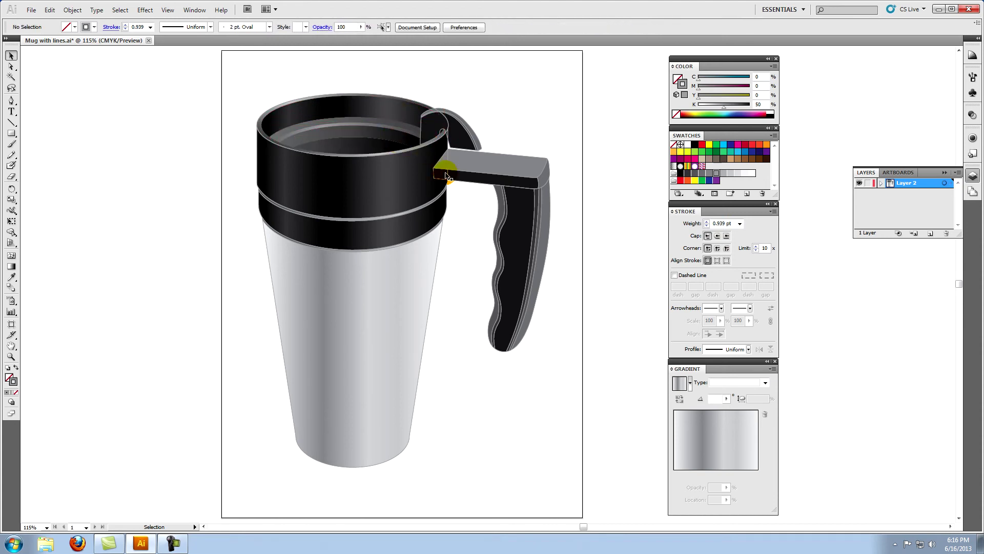
- Bring the thumb lever and handle arm shapes to the front so they cover the lid's outline
left_click(447, 126)
left_click_drag(484, 119, 463, 139)
key("ctrl+shift+]")
left_click(508, 131)
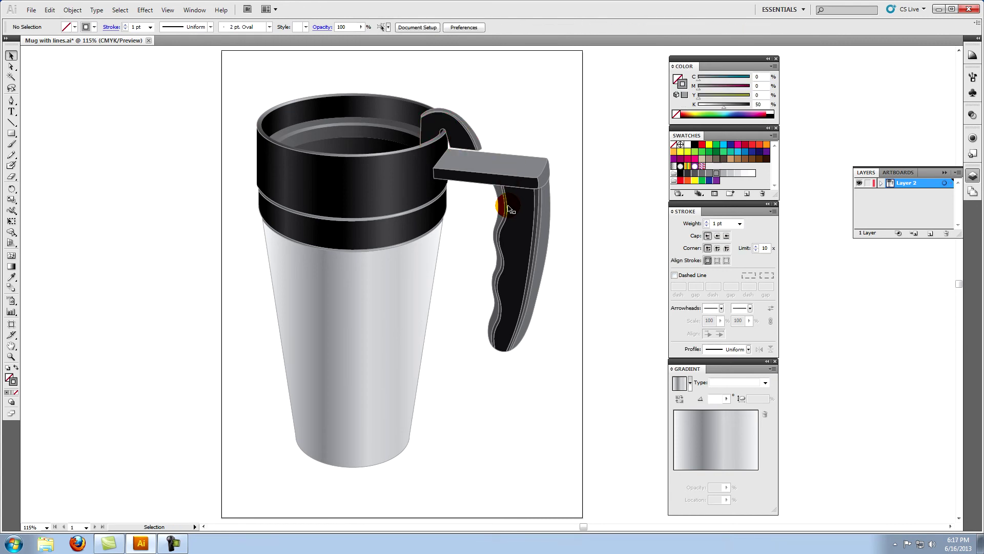
left_click_drag(505, 106, 467, 138)
left_click_drag(562, 141, 496, 213)
left_click(496, 213)
- Delete the redundant inner outlines along the grip's wavy edge and its outer strips, then clear the selection
left_click(507, 211)
key("Delete")
key("ctrl+z")
left_click(505, 210)
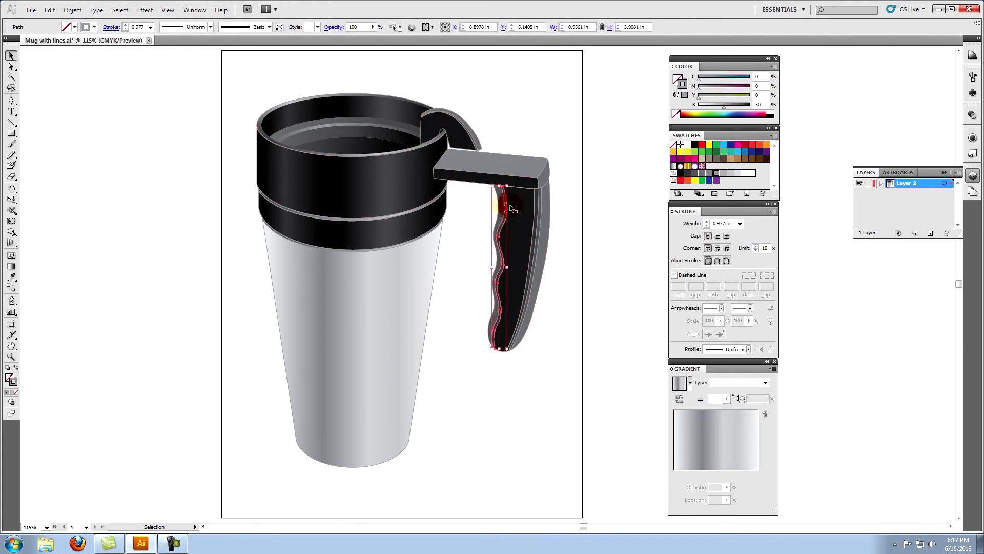
key("Delete")
left_click(534, 209)
key("Delete")
left_click(539, 209)
key("Delete")
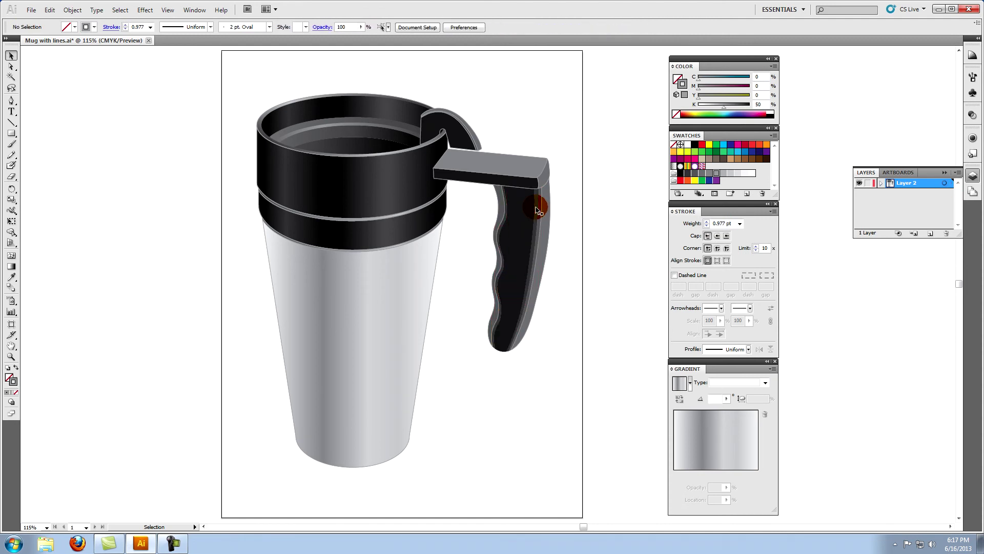
left_click(542, 208)
key("Delete")
left_click(534, 205)
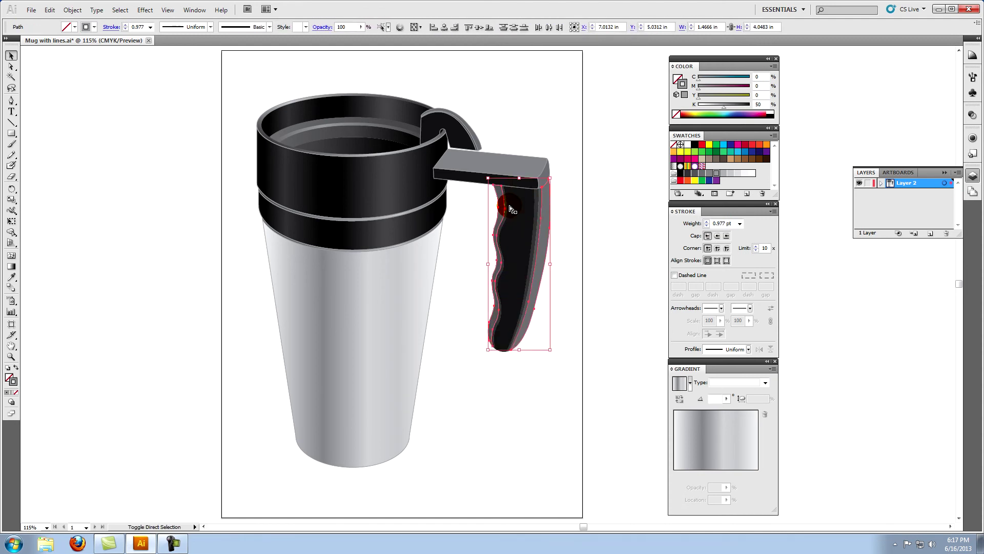
left_click(582, 205)
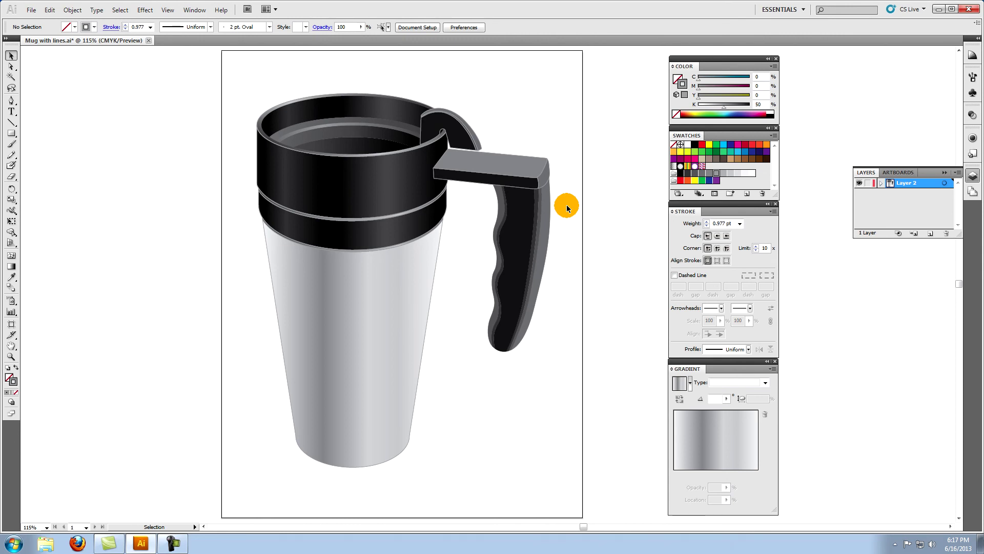
- Select the lid's lower gradient-filled band together with the main lid band above it
left_click(399, 218)
key("ctrl+shift+a")
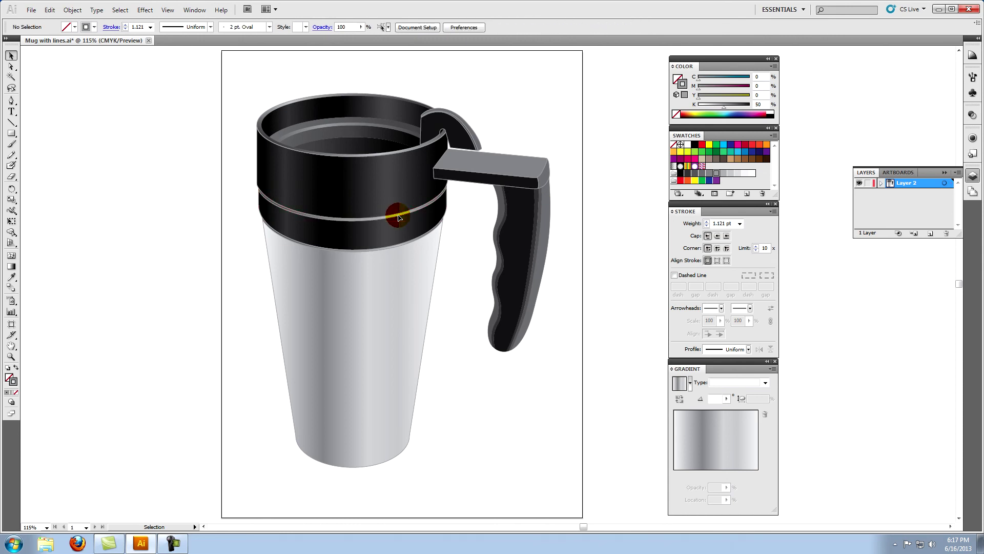
left_click(399, 217)
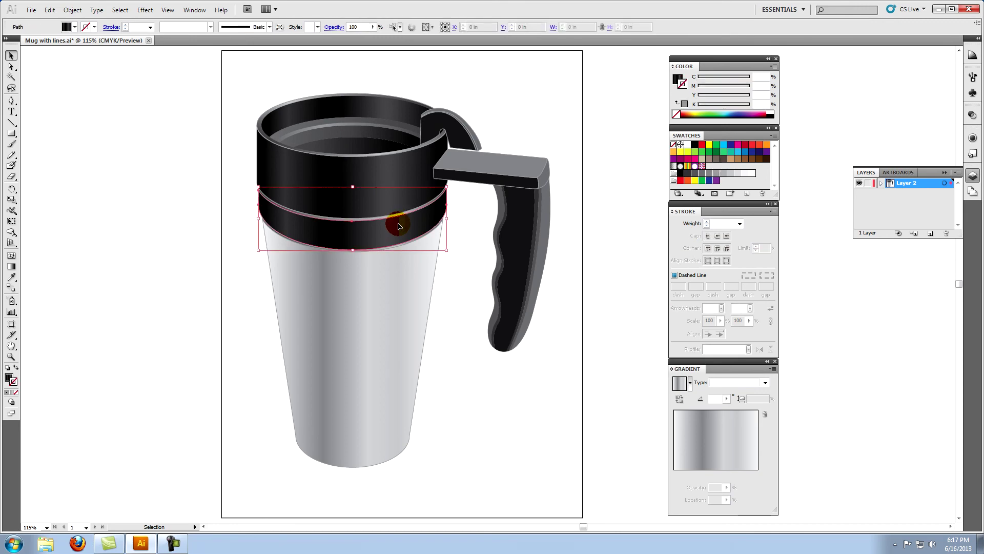
left_click(402, 175, "shift")
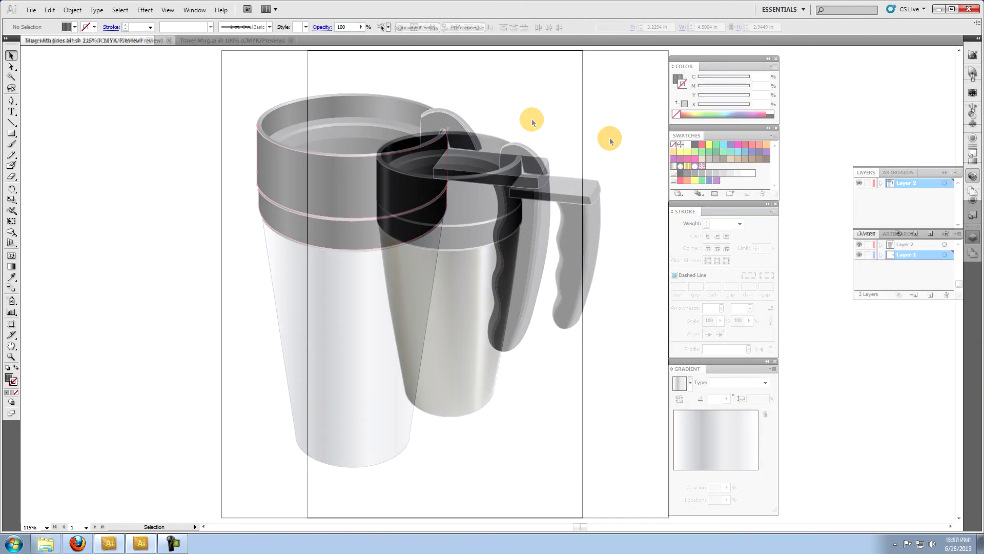